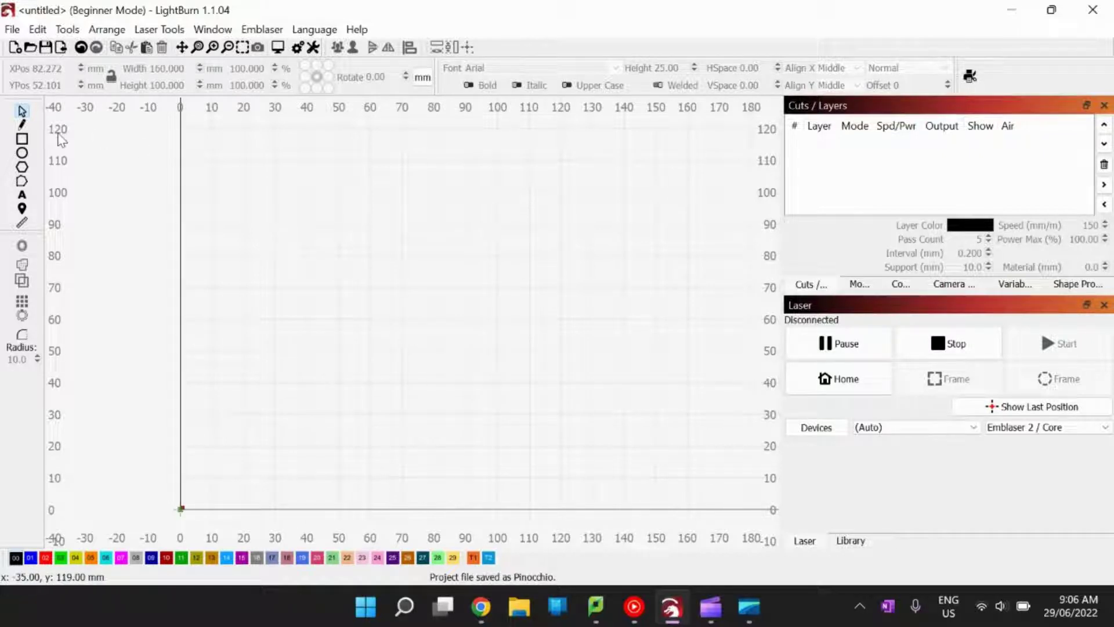
Sketch one open path that mixes curved and straight segments across the workspace with the line tool.
click(23, 125)
click(221, 219)
drag(401, 285, 403, 426)
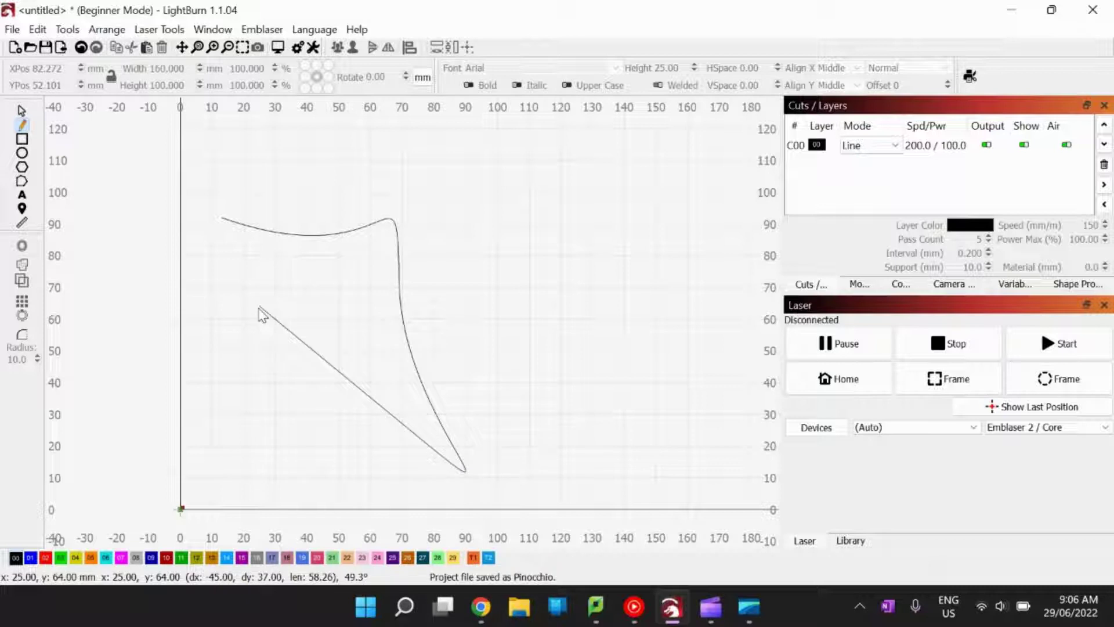
click(260, 308)
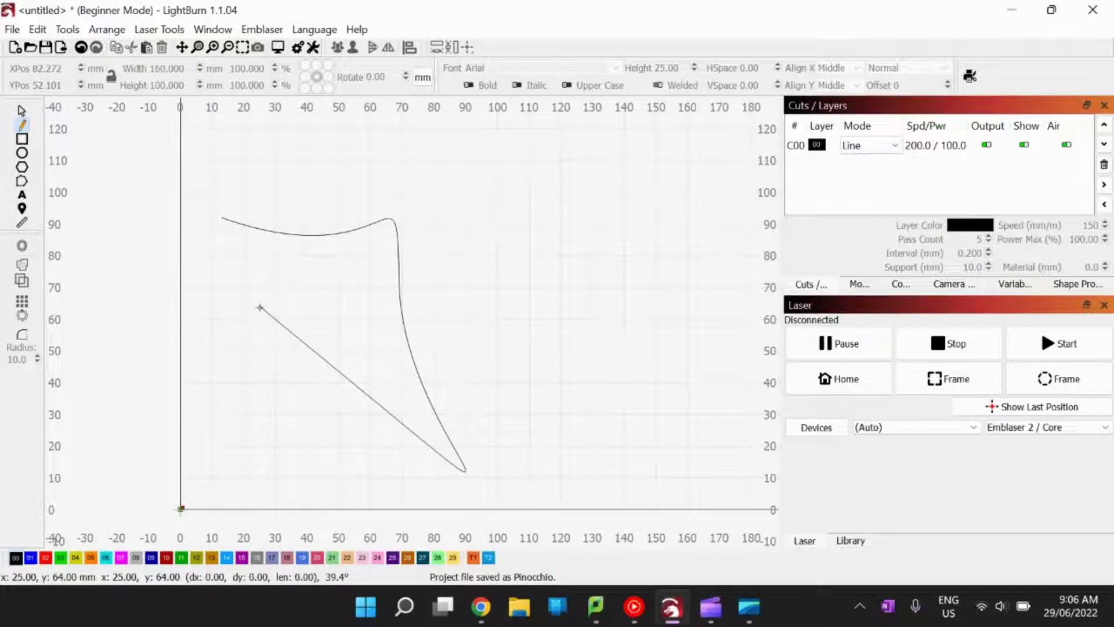
click(200, 414)
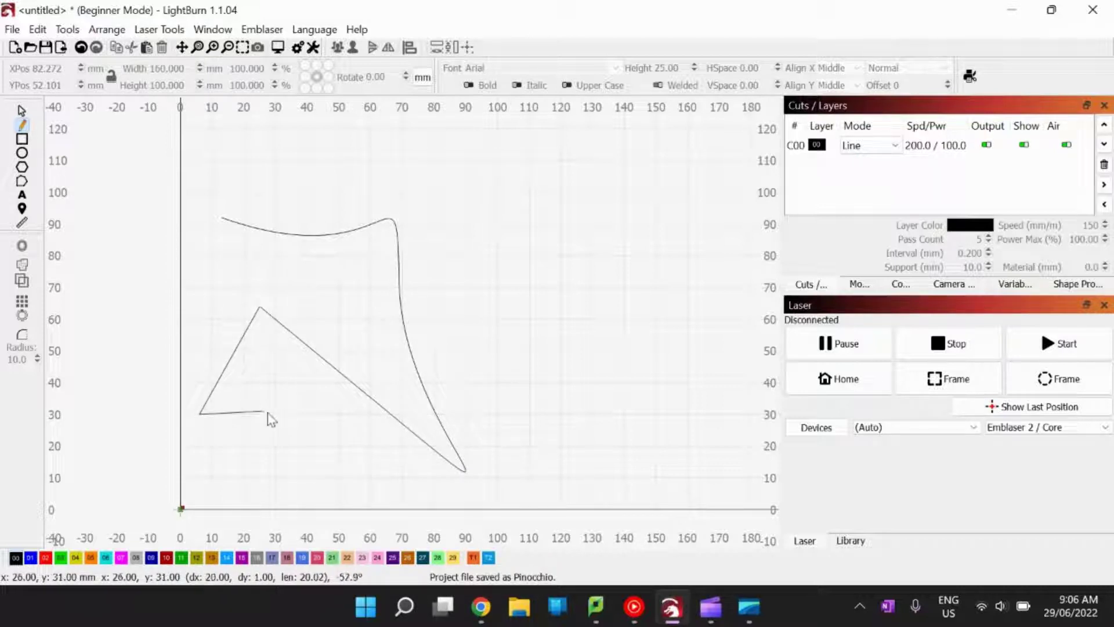
click(310, 419)
click(222, 318)
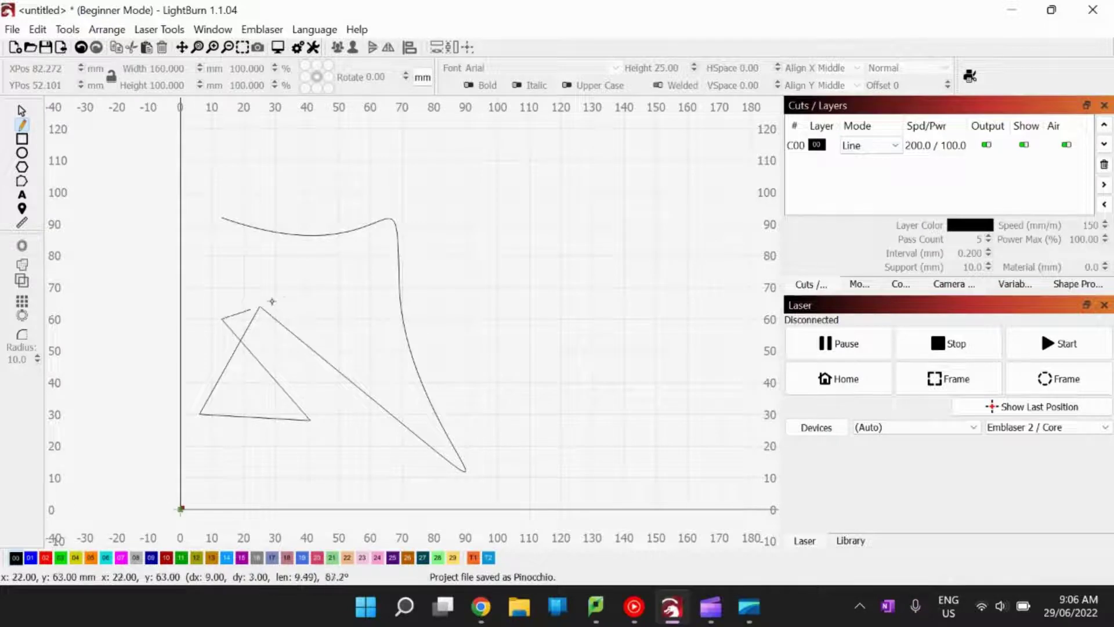
click(290, 261)
drag(330, 289, 376, 304)
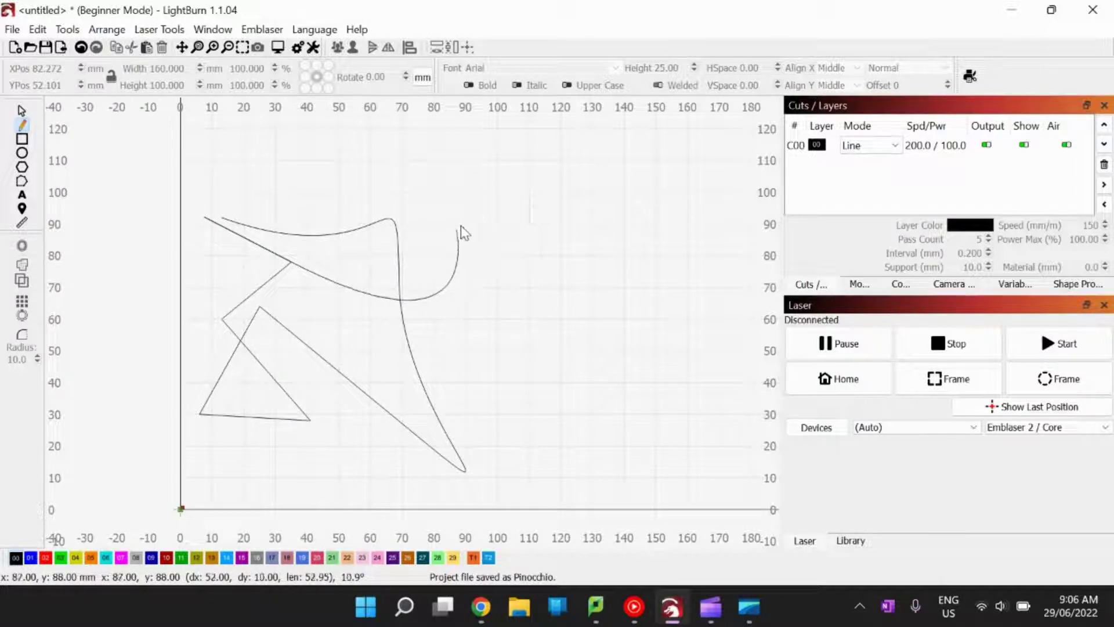
End the freehand path and undo all of its segments.
key(Escape)
key(ctrl+z)
key(ctrl+z)
key(ctrl+z)
key(ctrl+z)
key(ctrl+z)
key(ctrl+z)
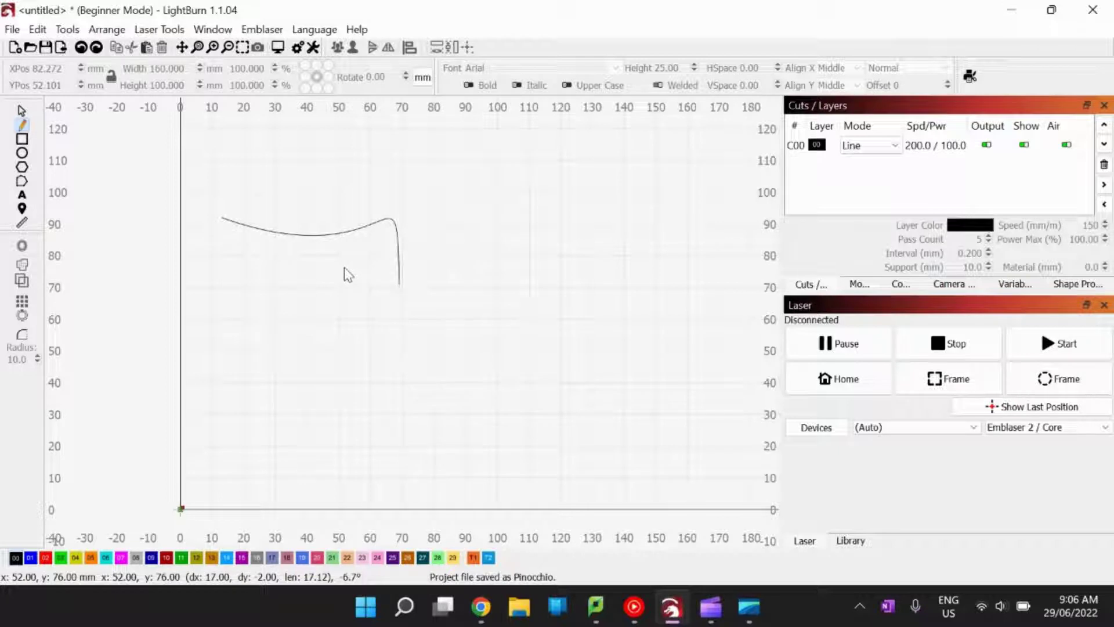
key(ctrl+z)
Draw a rectangle about 61 by 65 mm with an ellipse about 38 by 28 mm inside it.
key(ctrl+r)
drag(253, 189, 447, 395)
key(ctrl+e)
drag(310, 265, 432, 354)
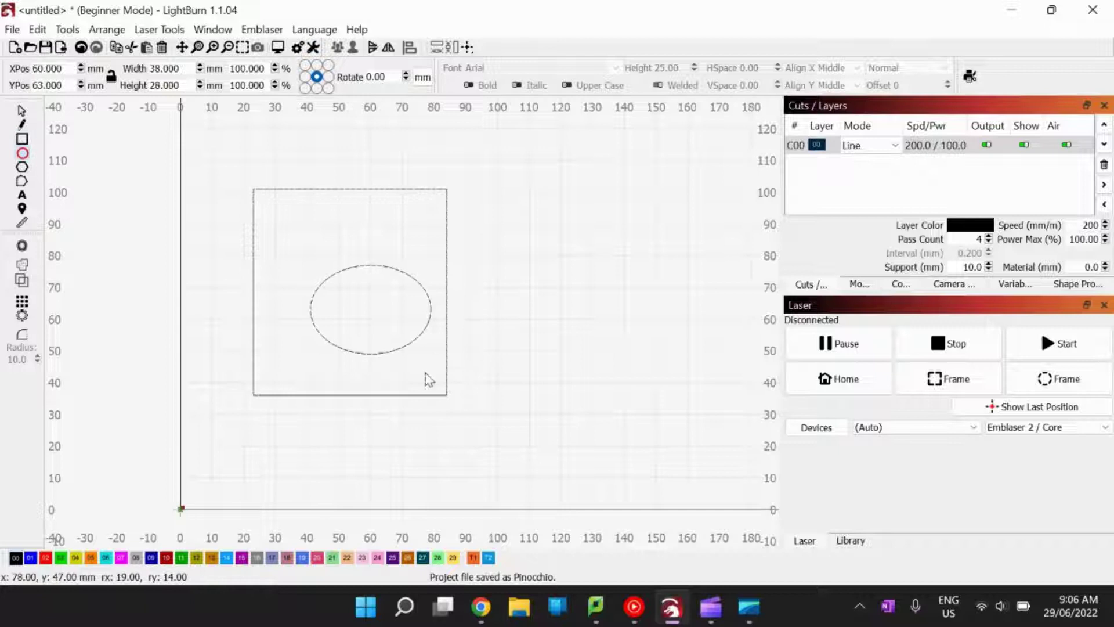
Draw a hexagon about 47 mm wide and 61 mm high beside the rectangle, and add the text "jfkf" below the shapes.
click(24, 169)
drag(440, 163, 592, 387)
click(24, 183)
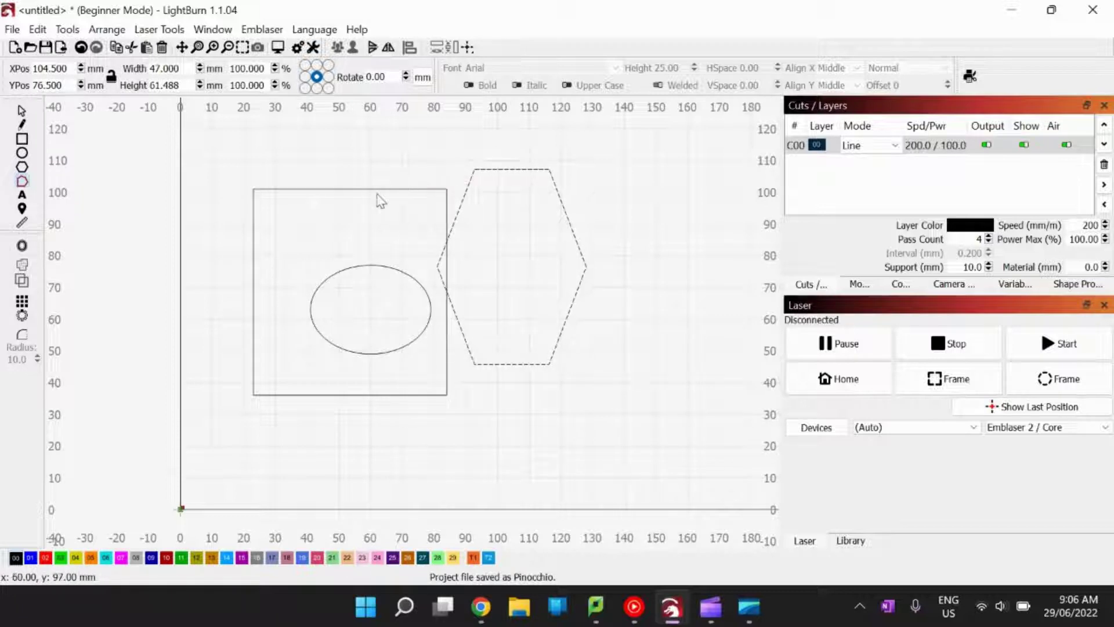
click(23, 195)
click(458, 493)
text(jfkf)
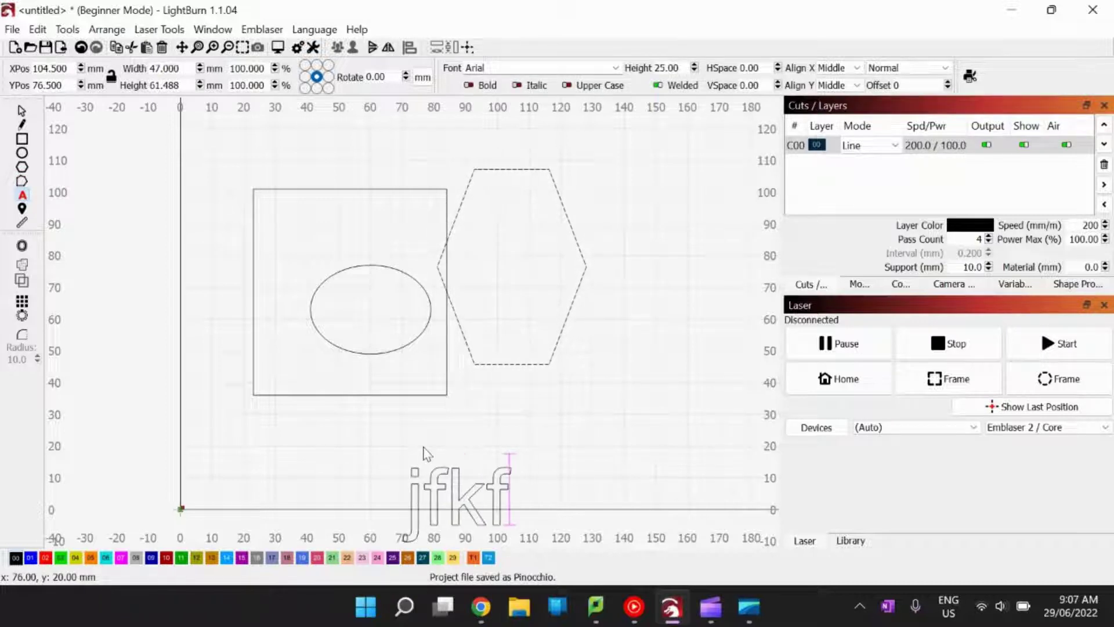
Finish the text entry and delete every object in the workspace.
key(Escape)
key(ctrl+a)
key(Delete)
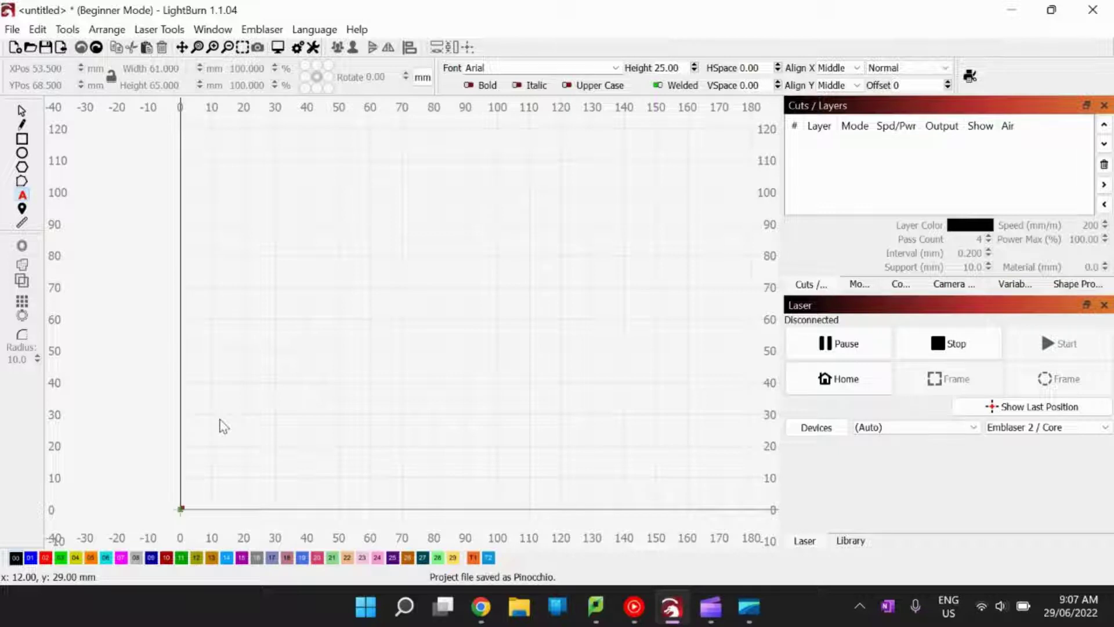
Draw a rectangle near the origin and set its size to 160 mm wide by 100 mm high.
key(ctrl+r)
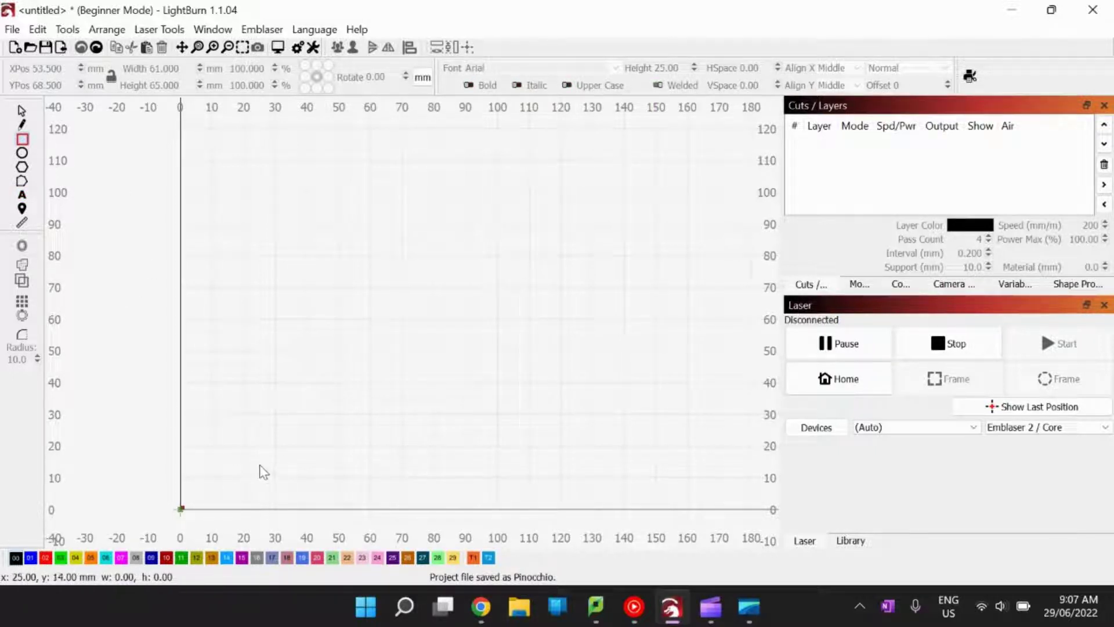
drag(212, 477, 562, 288)
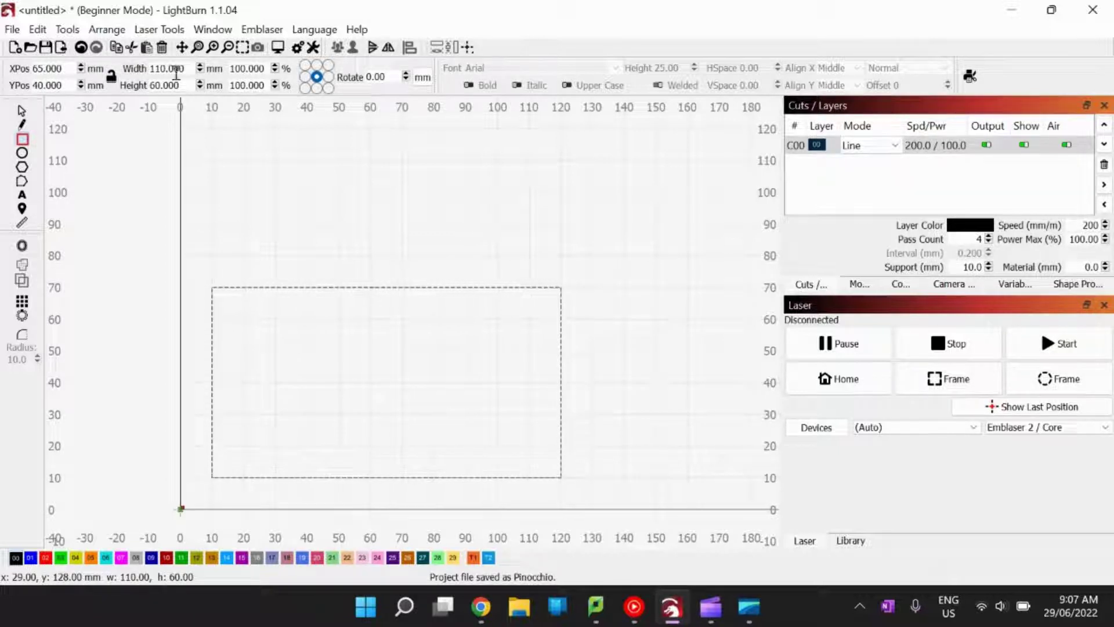
click(161, 68)
key(Delete)
key(BackSpace)
text(60)
click(159, 84)
key(BackSpace)
text(100)
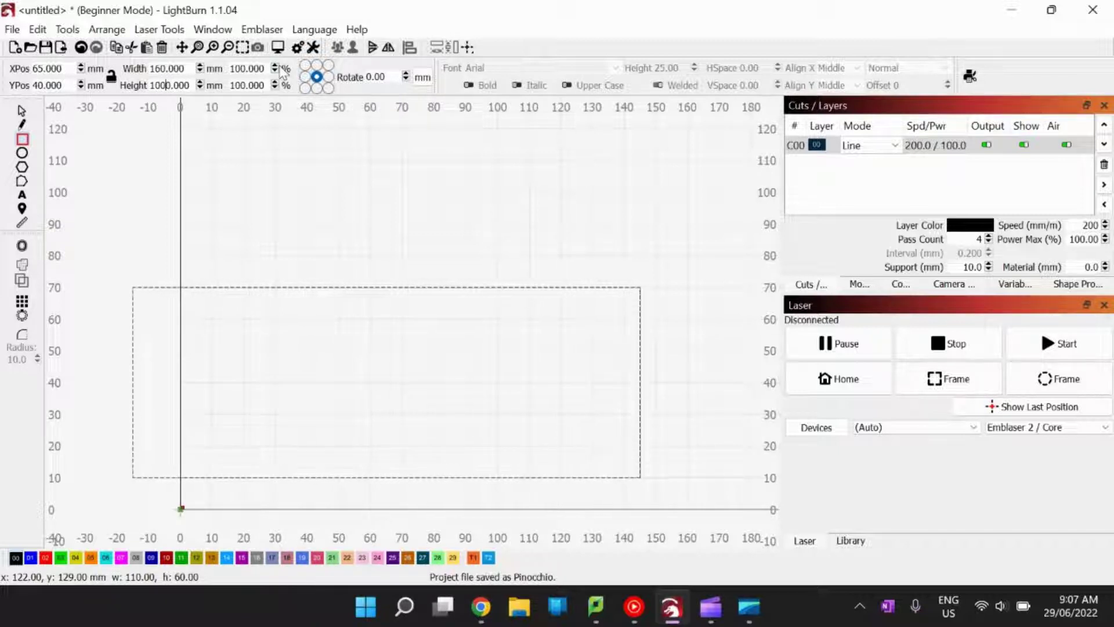
key(Delete)
key(Return)
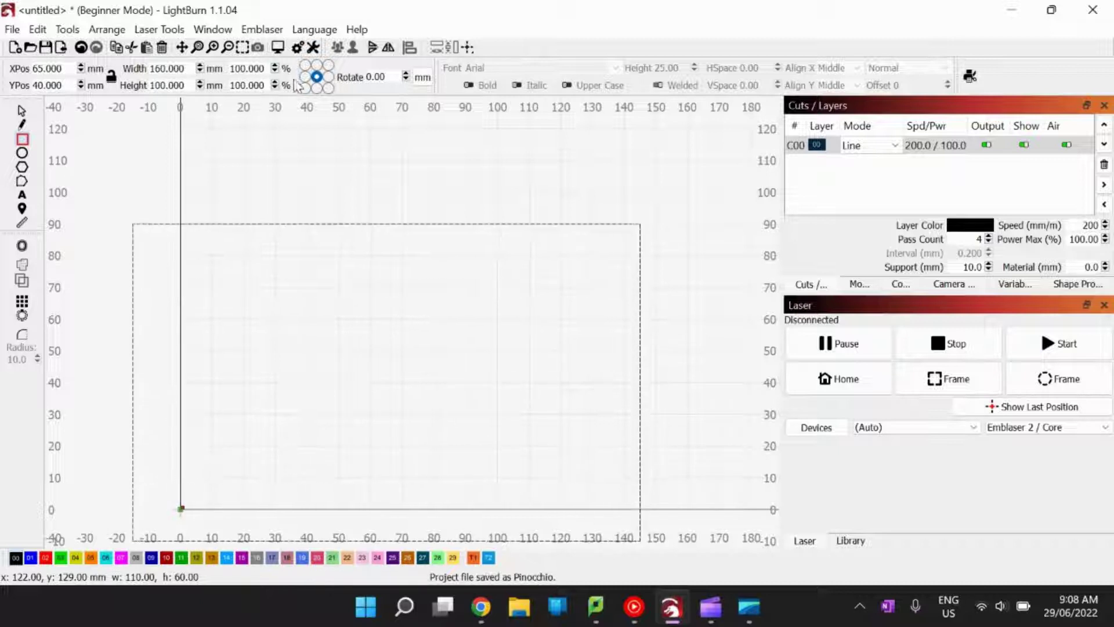
Move the rectangle fully inside the work area beside the origin, centred at about X 83 mm, Y 52 mm.
scroll(284, 198, up, 2)
scroll(285, 207, down, 4)
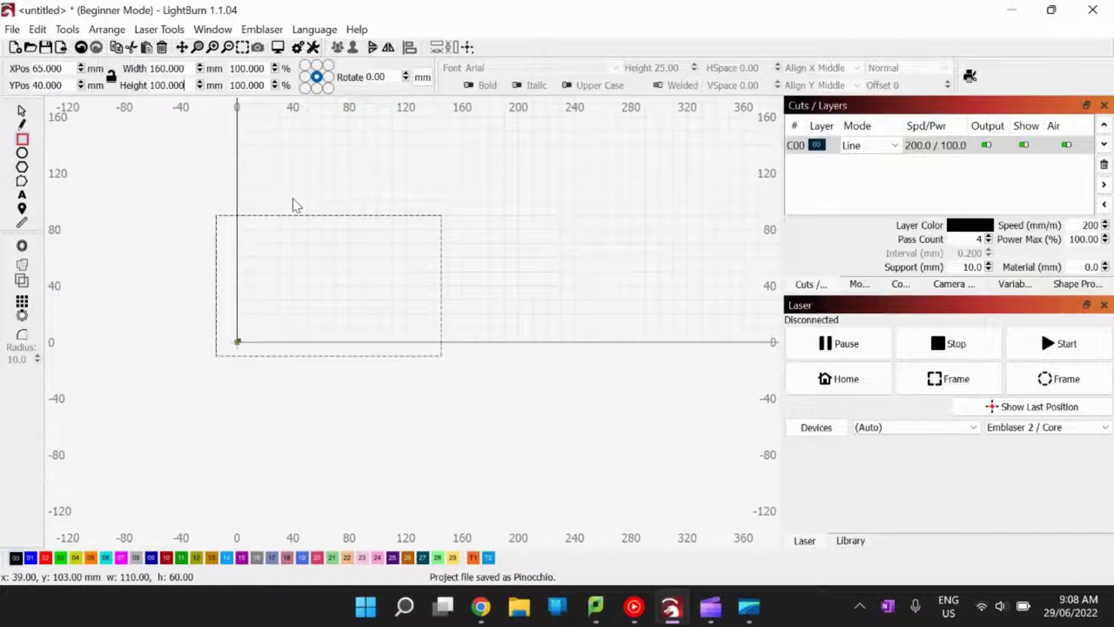
scroll(299, 215, up, 1)
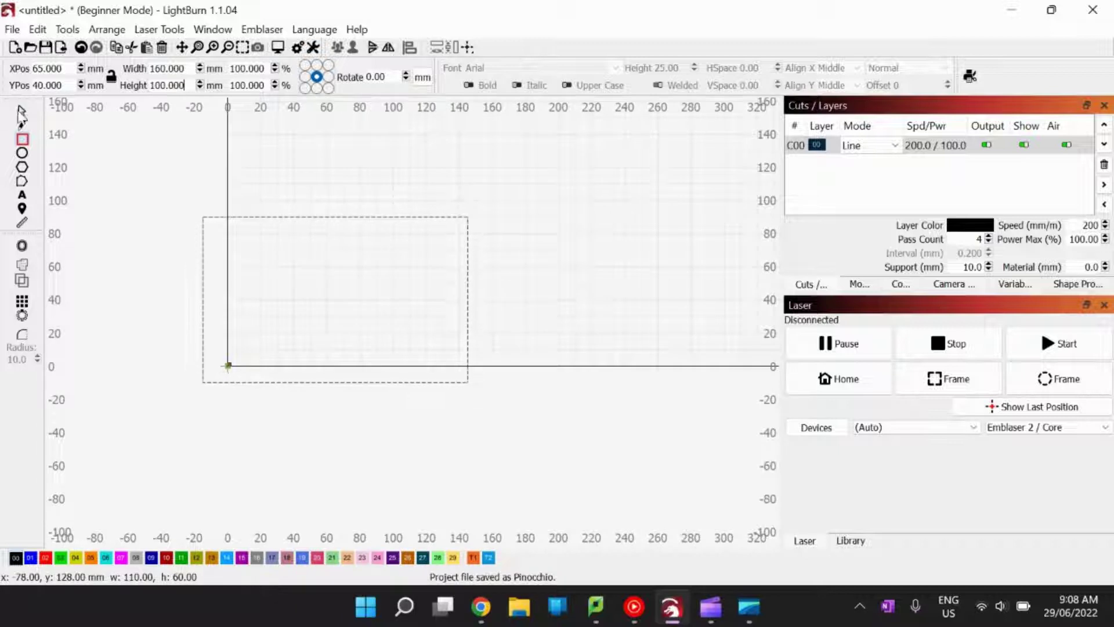
click(22, 110)
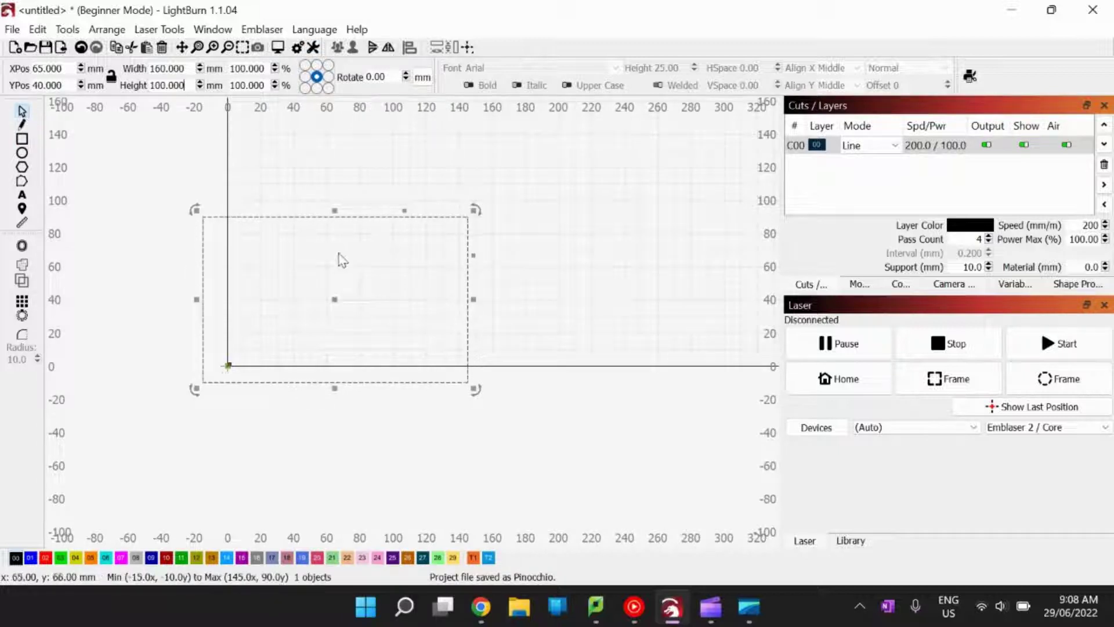
mouse_move(376, 215)
mouse_down()
mouse_move(400, 184)
mouse_move(384, 203)
mouse_up()
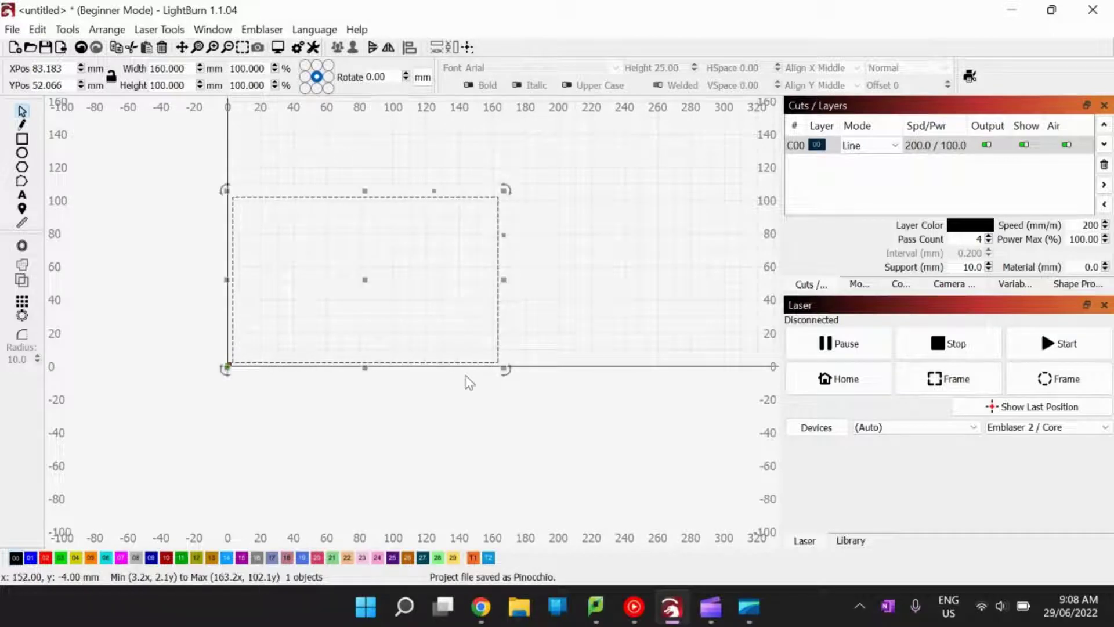
Examine how the rectangle sits within the whole laser bed and close to its origin corner.
scroll(463, 349, up, 2)
scroll(462, 350, down, 2)
scroll(463, 350, down, 2)
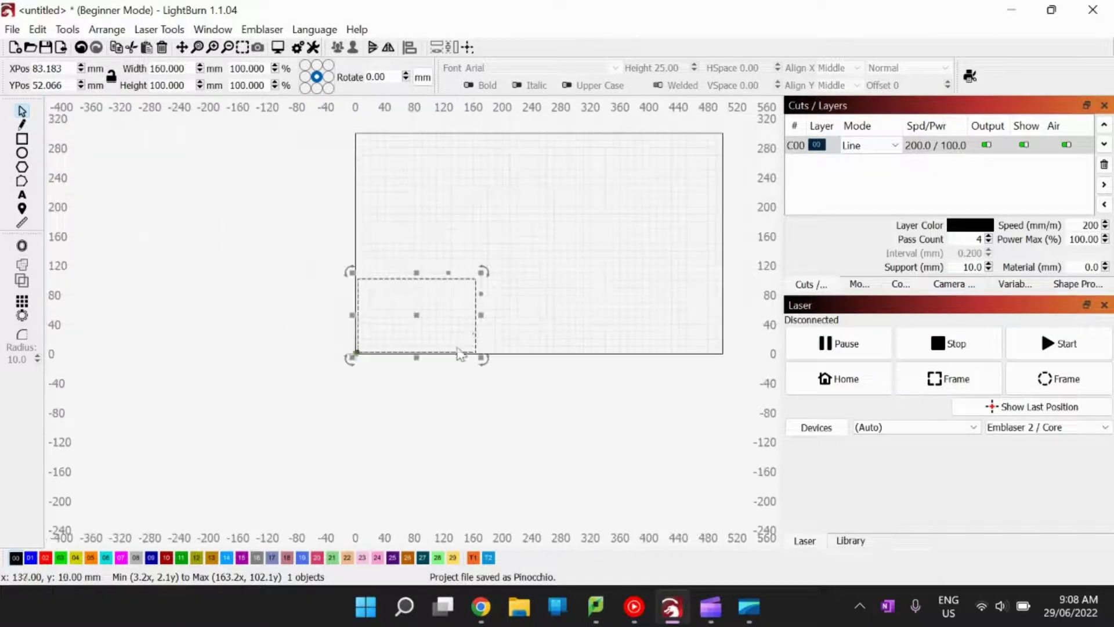
scroll(743, 150, up, 1)
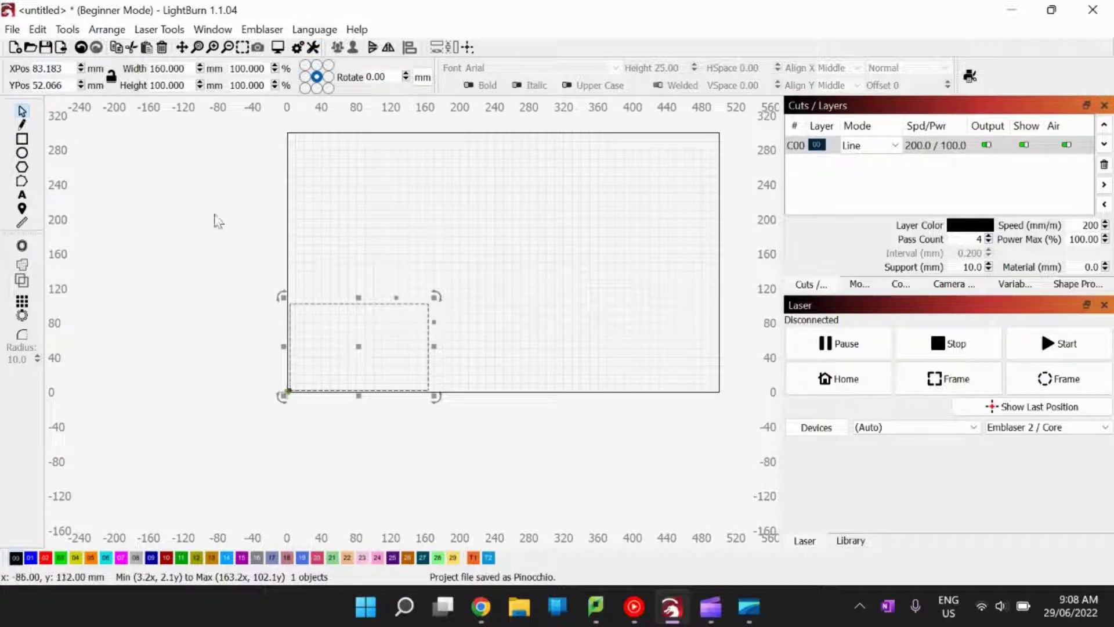
scroll(313, 407, up, 3)
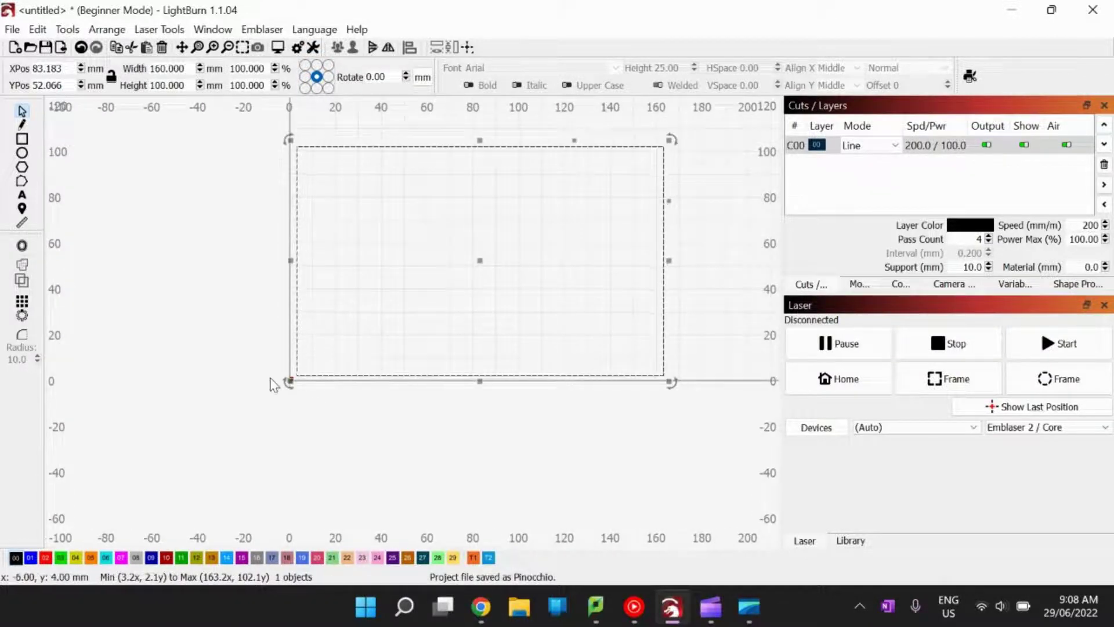
scroll(271, 372, up, 3)
scroll(271, 372, down, 6)
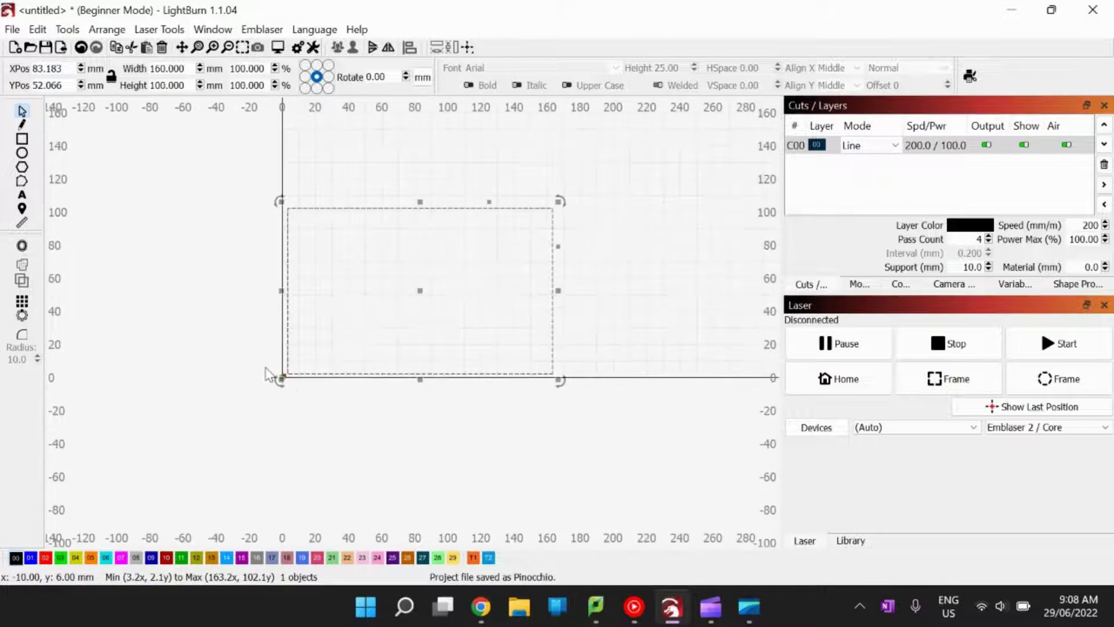
scroll(279, 375, up, 2)
scroll(279, 375, up, 2)
scroll(278, 375, down, 4)
scroll(310, 378, up, 4)
scroll(311, 378, up, 1)
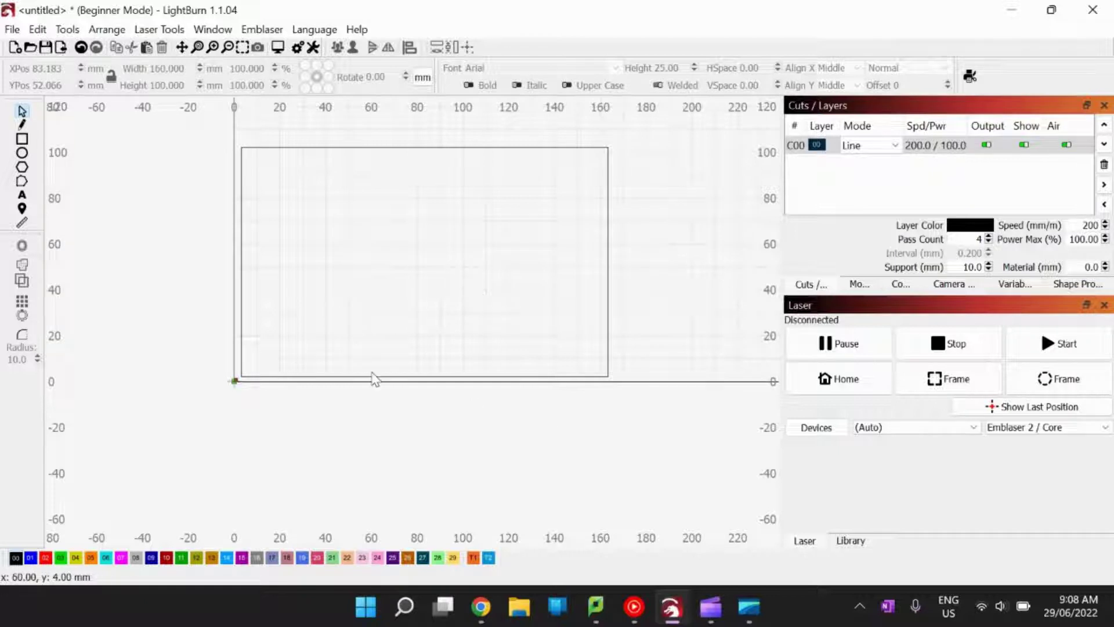
Switch to the Jigsaw puzzle generator window in Chrome and look over the whole puzzle preview.
mouse_move(482, 611)
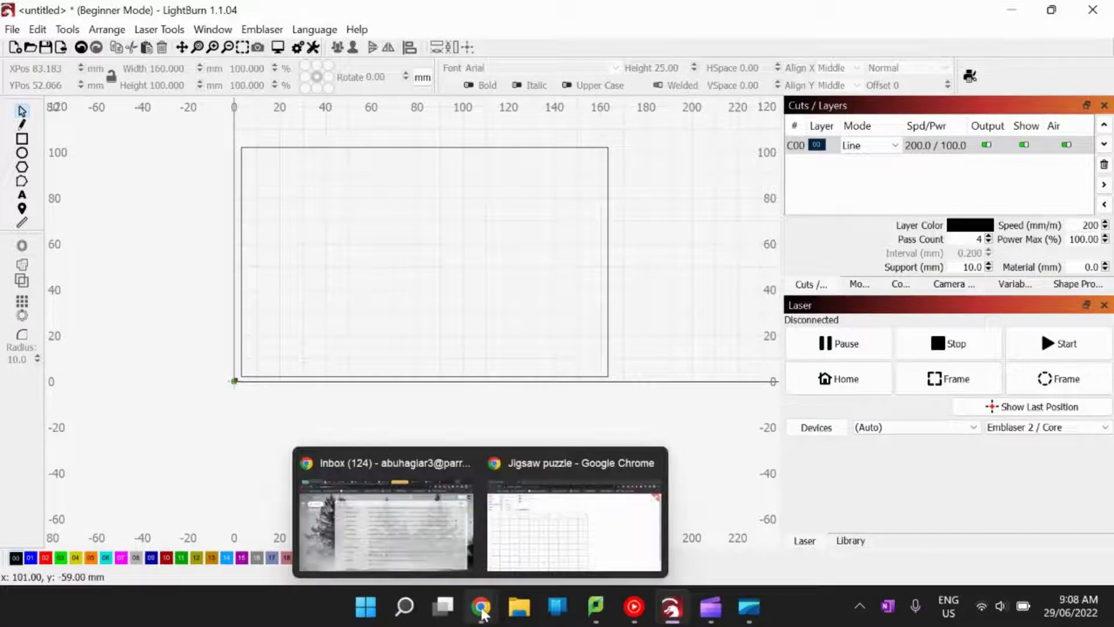
click(551, 537)
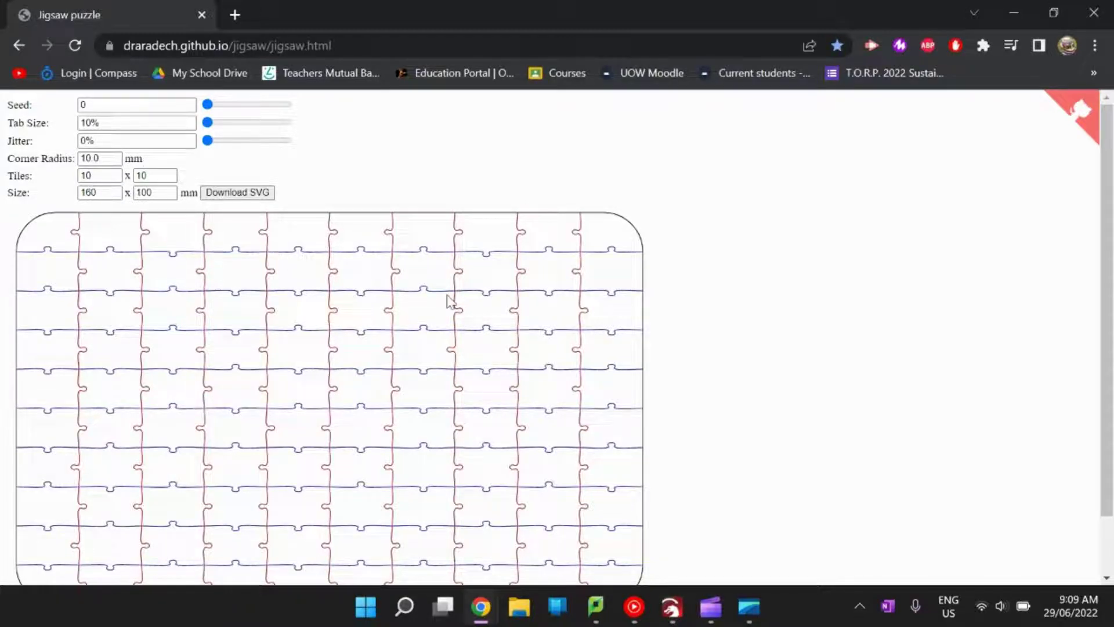
scroll(451, 301, down, 2)
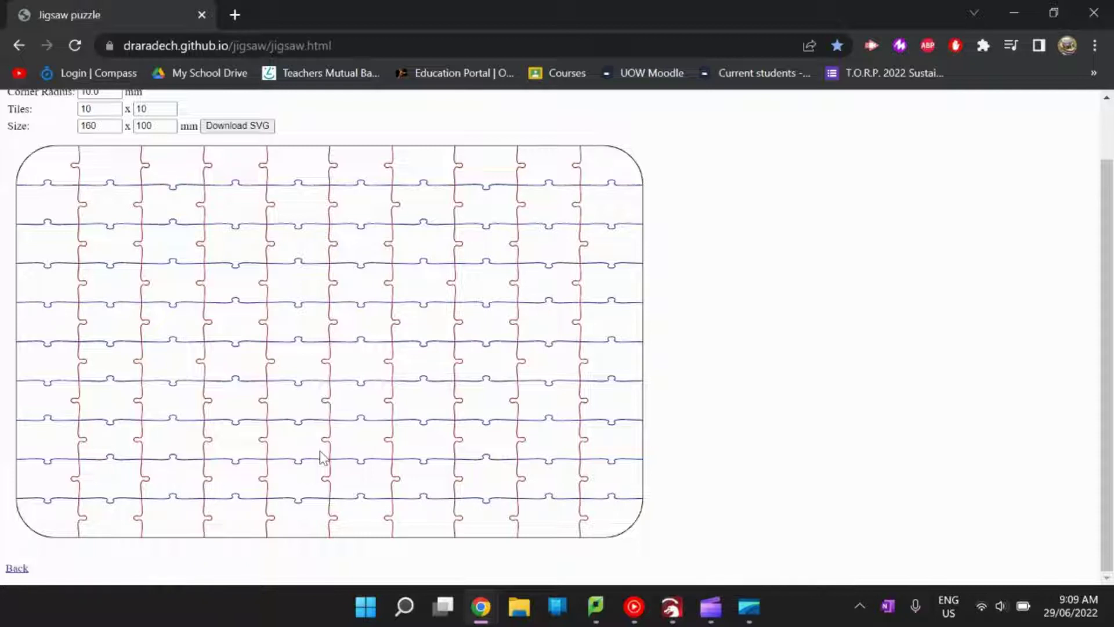
scroll(322, 458, up, 2)
Set the jigsaw's tile count to 4 x 4.
click(108, 176)
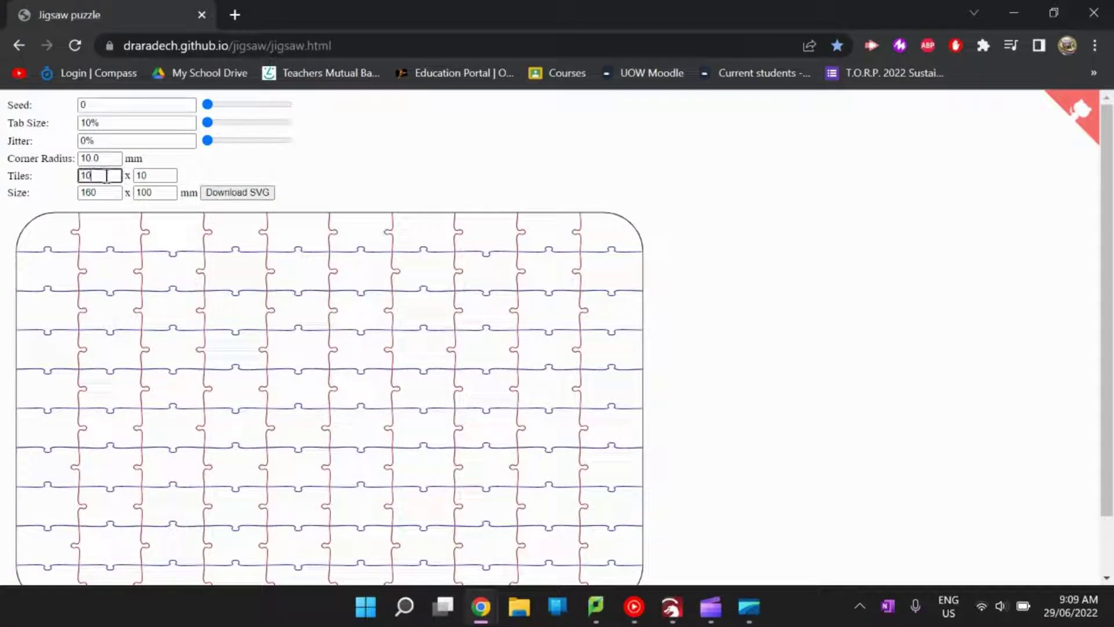
text(4)
click(178, 177)
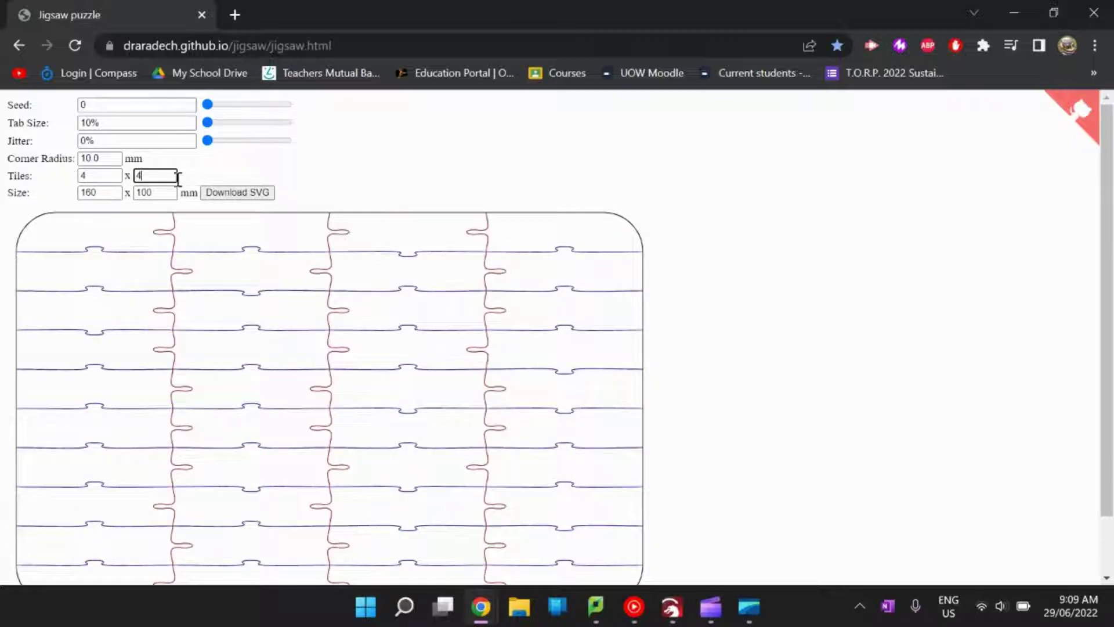
click(265, 169)
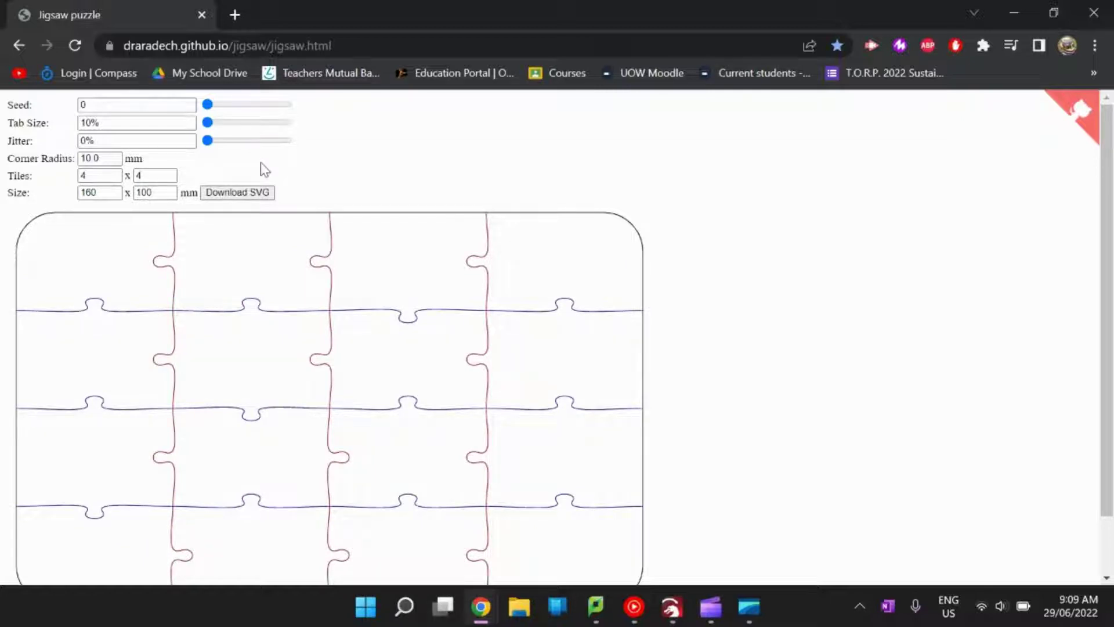
Set the jigsaw's tile count to 3 x 3.
click(100, 179)
click(167, 174)
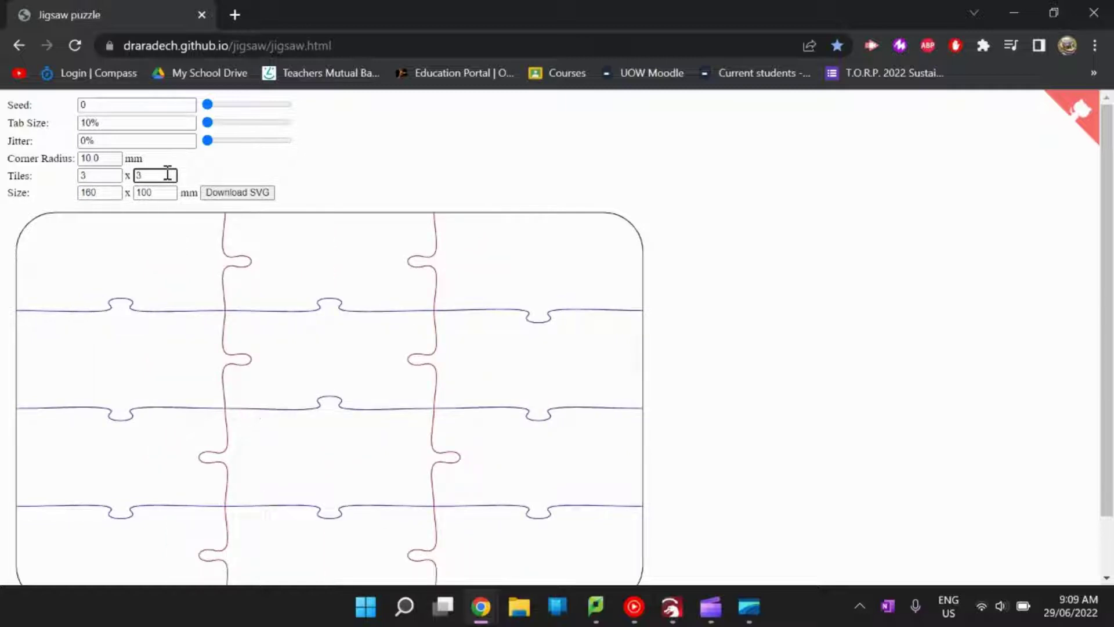
click(259, 172)
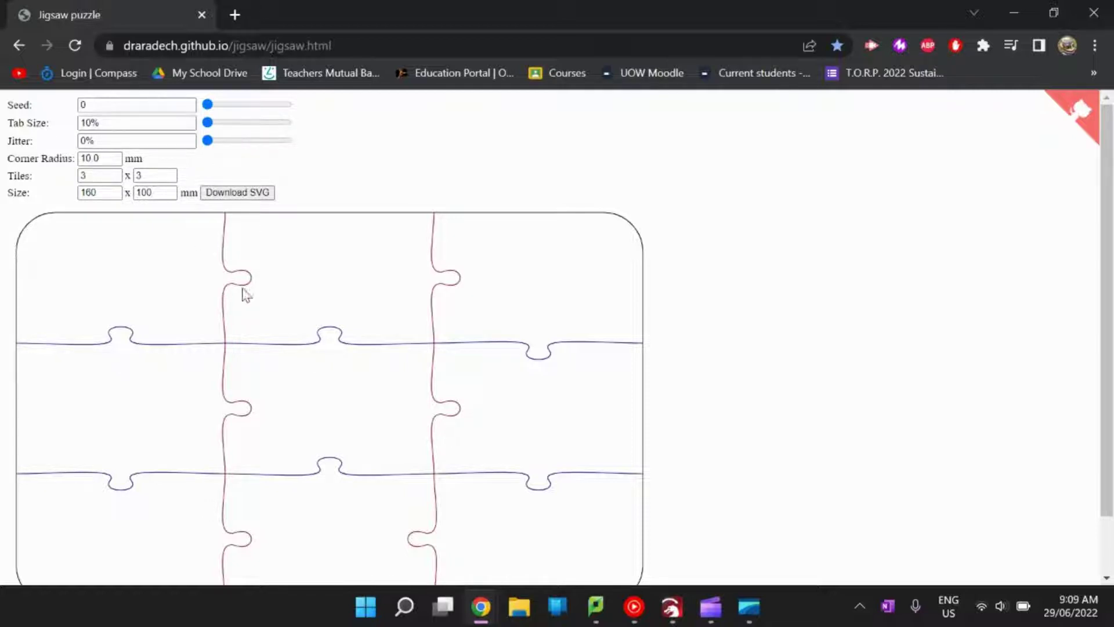
Try the jigsaw's tab size at 30%, check the preview, and set it to 25.4%.
drag(225, 123, 288, 125)
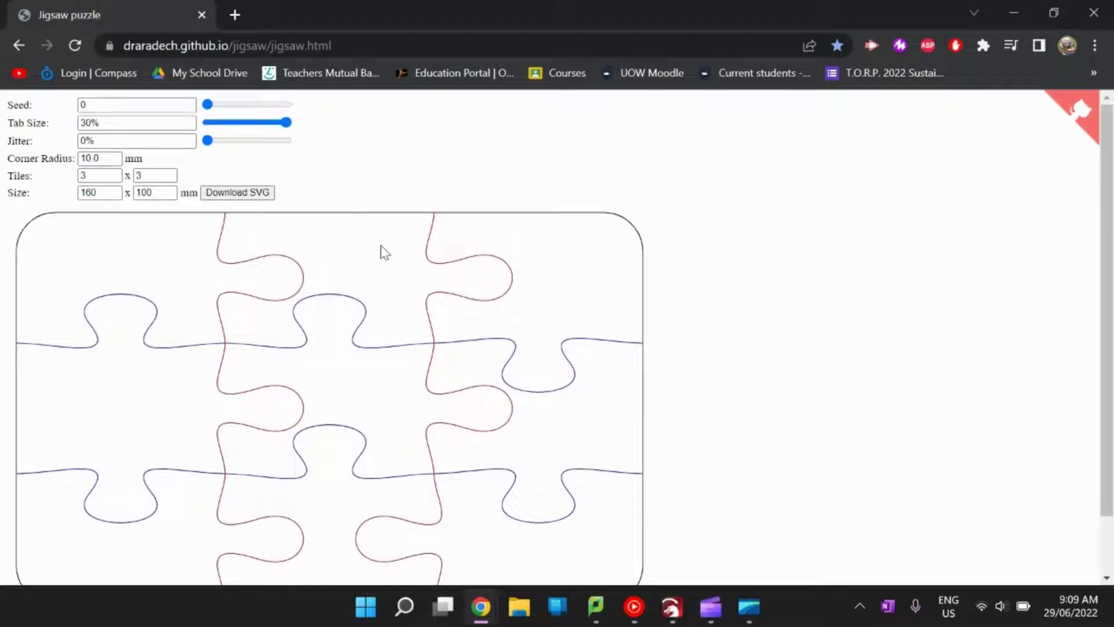
scroll(523, 373, down, 2)
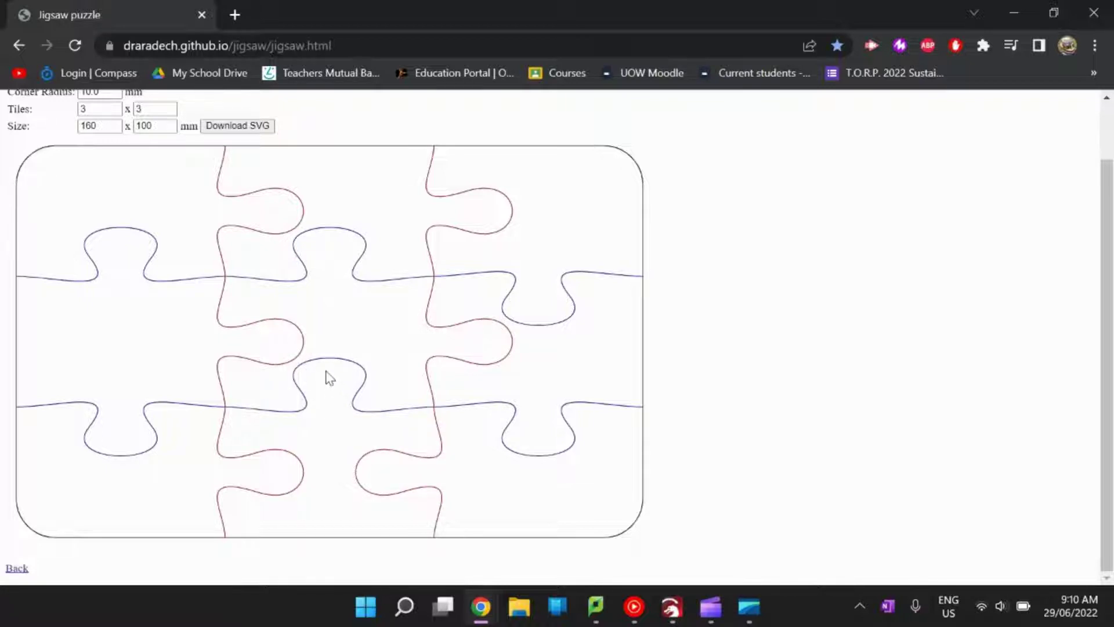
scroll(280, 389, up, 2)
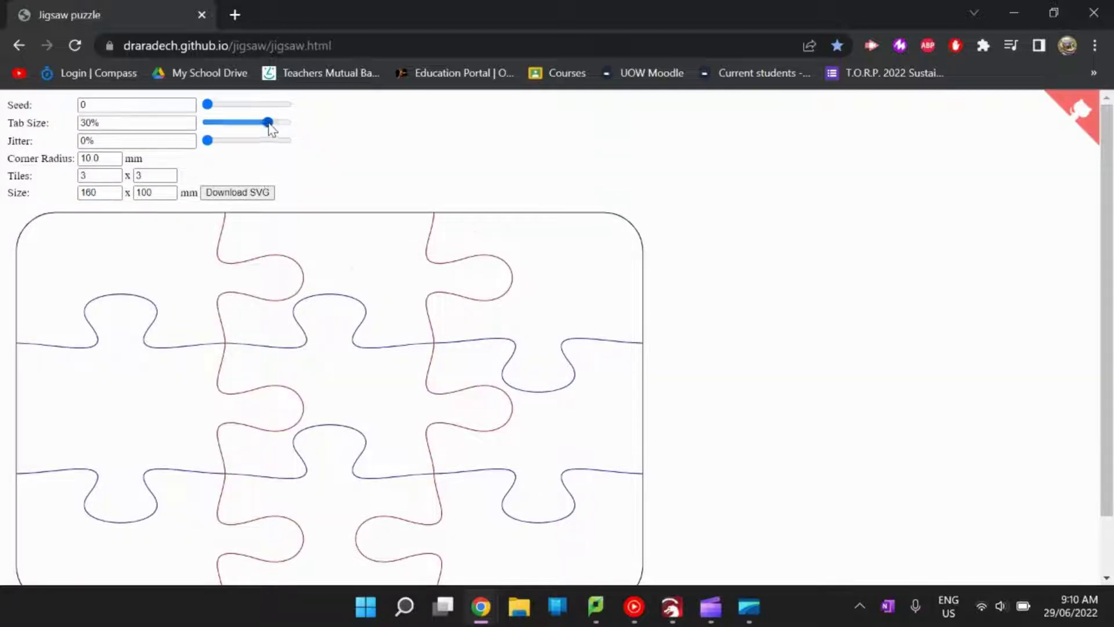
click(267, 122)
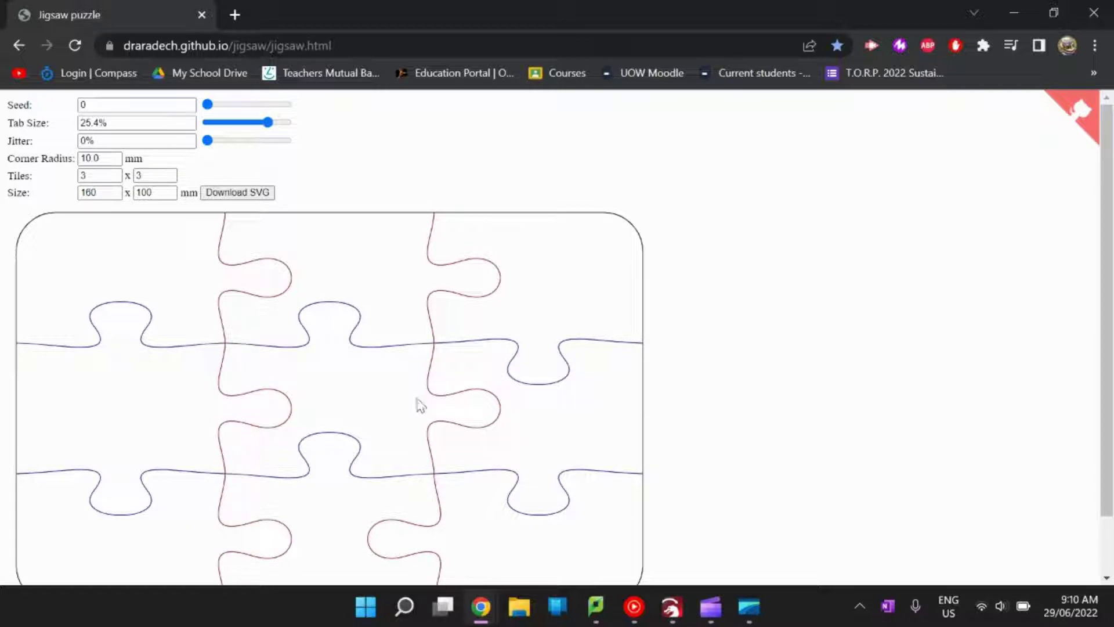
Set the jigsaw's tab size to 23.2% and look over the whole puzzle preview.
click(260, 124)
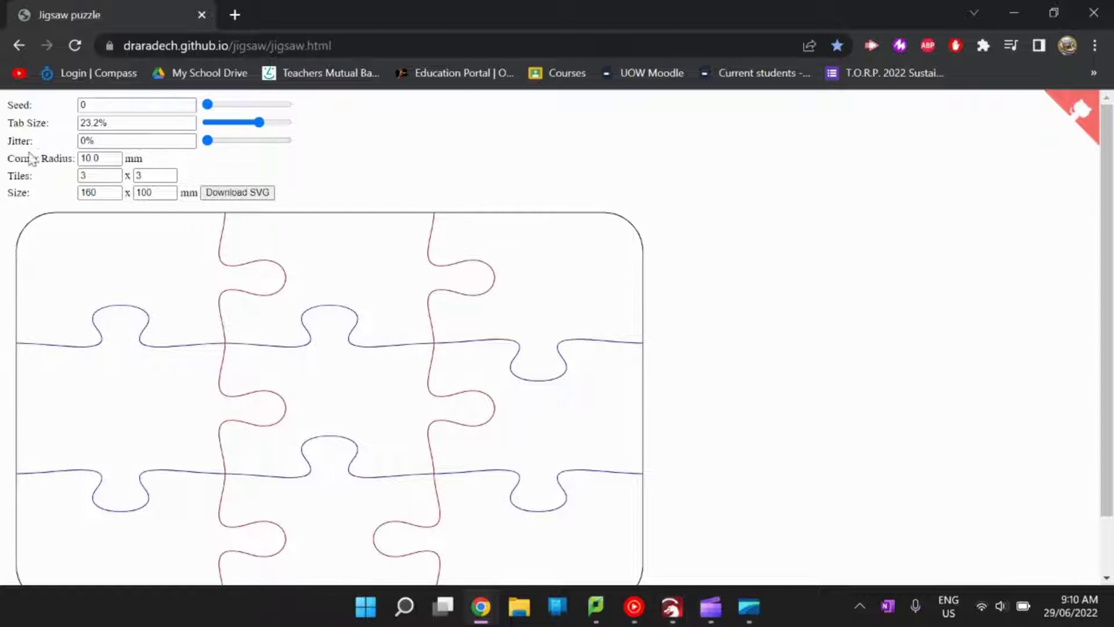
drag(208, 141, 168, 145)
triple_click(237, 155)
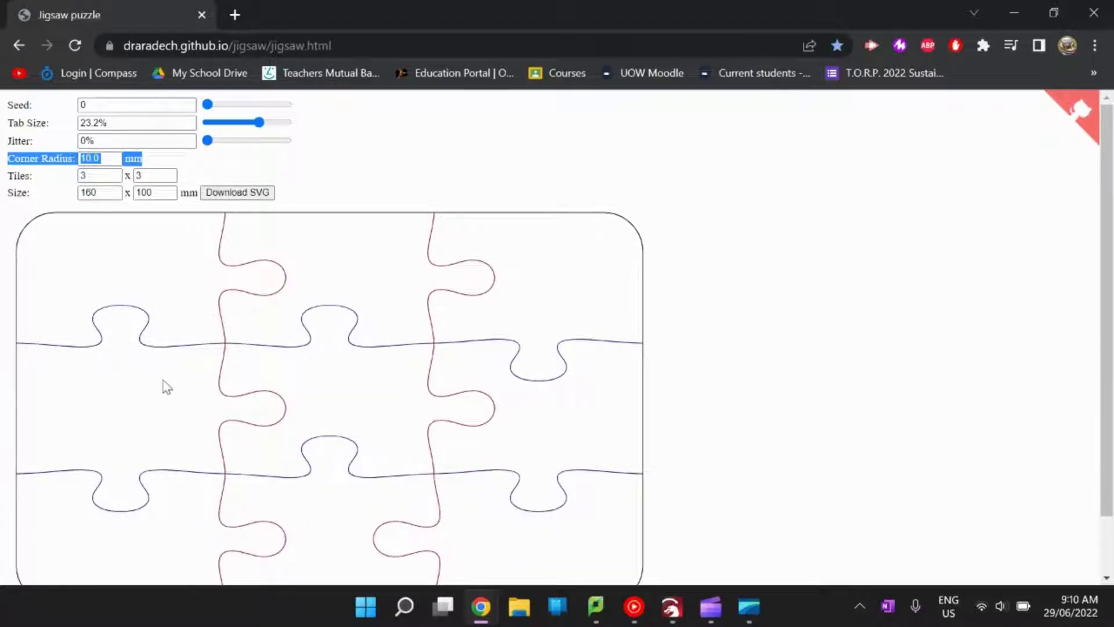
scroll(166, 364, down, 2)
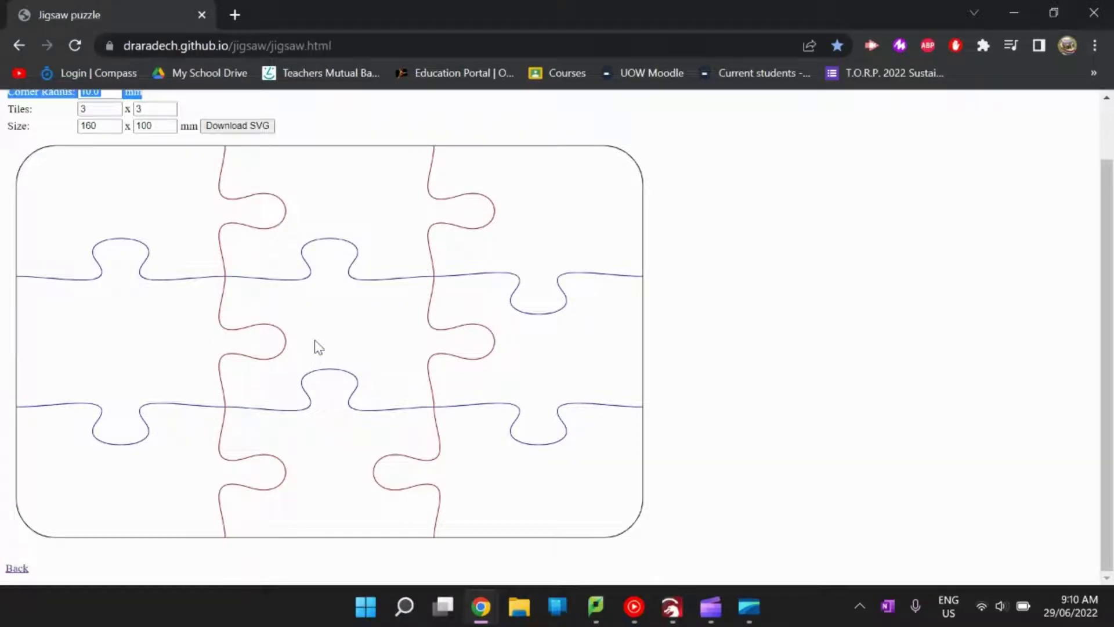
scroll(337, 356, up, 2)
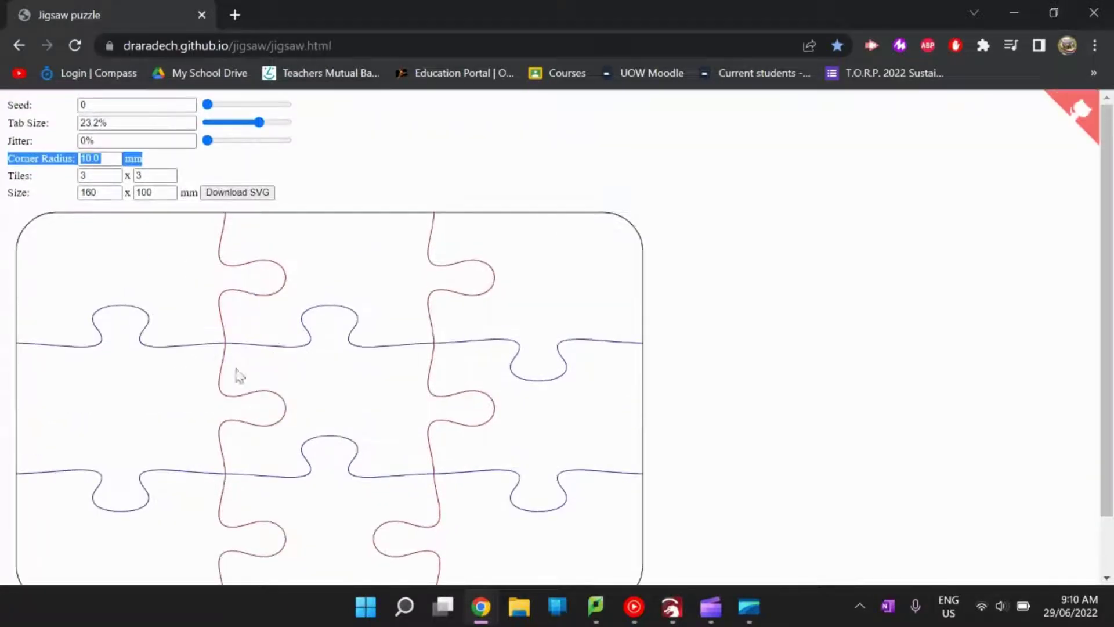
Try the jigsaw's jitter at 3.2% and 13%, check the preview, and set it back to 0%.
click(228, 141)
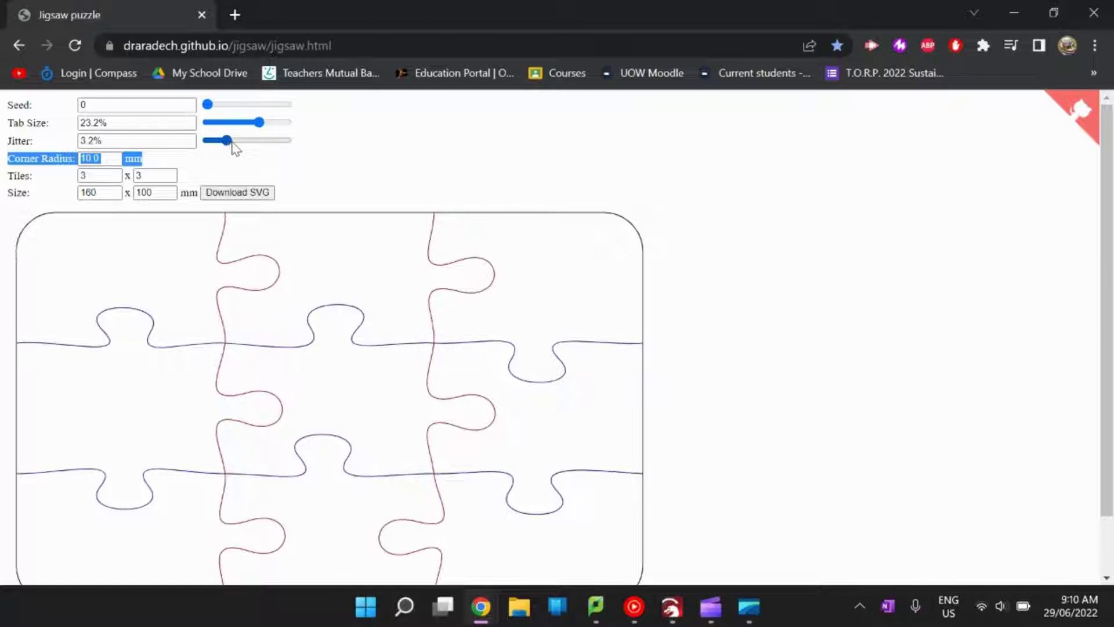
drag(250, 142, 287, 141)
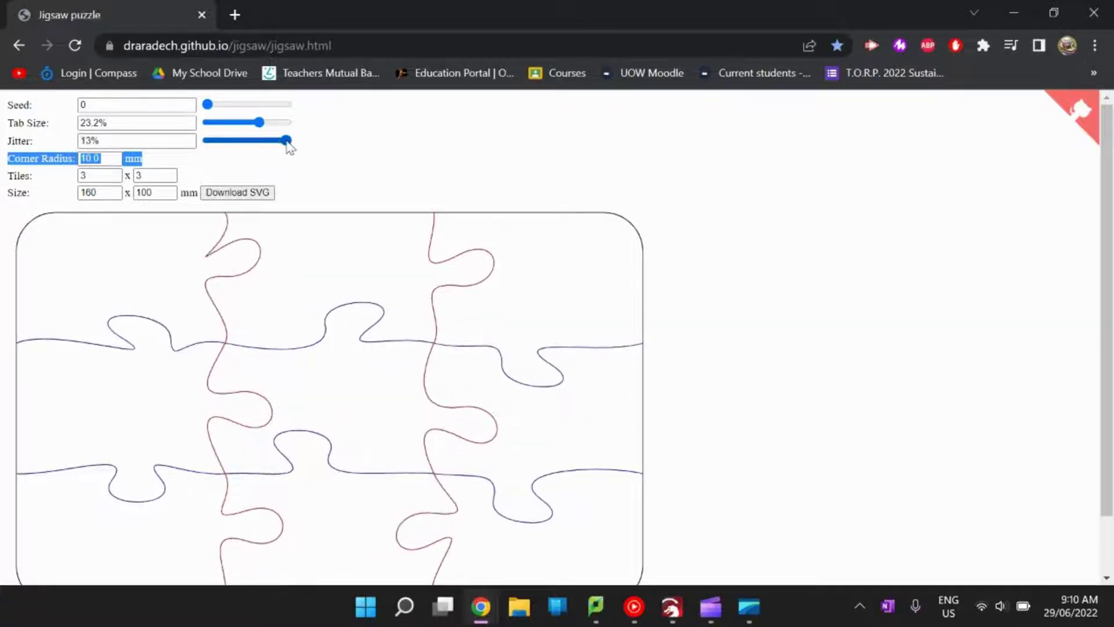
scroll(380, 296, down, 2)
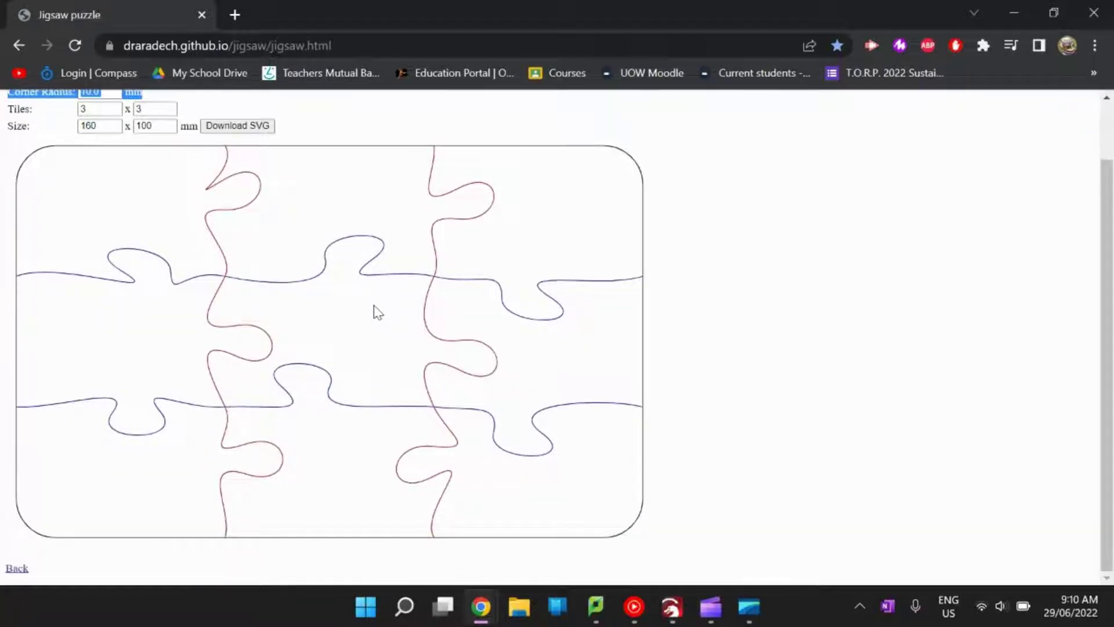
scroll(371, 321, up, 2)
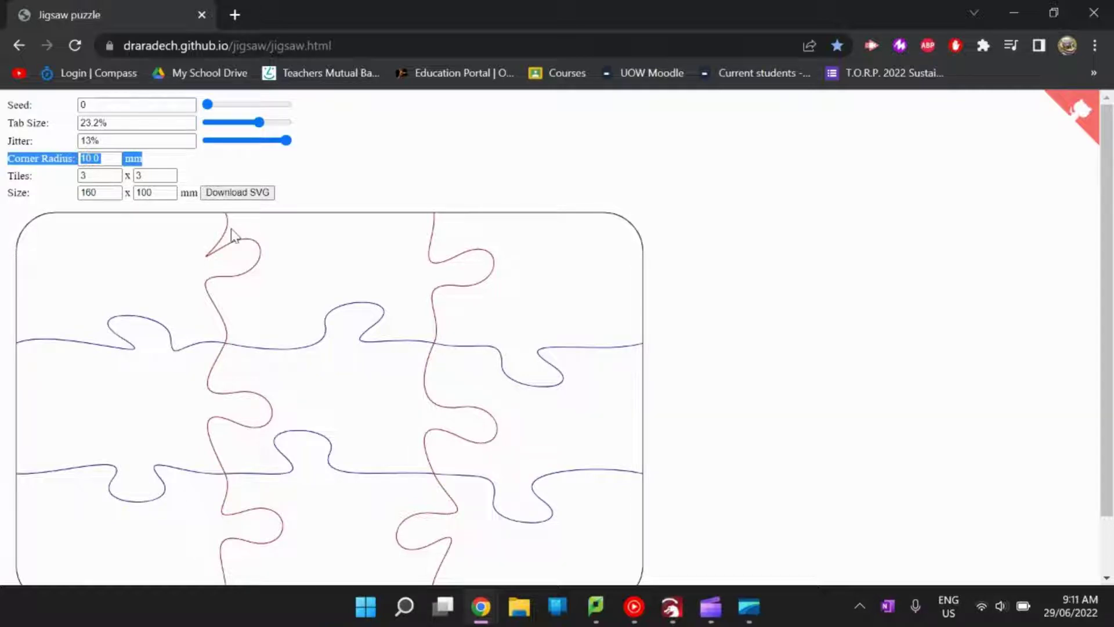
click(230, 141)
drag(228, 141, 207, 141)
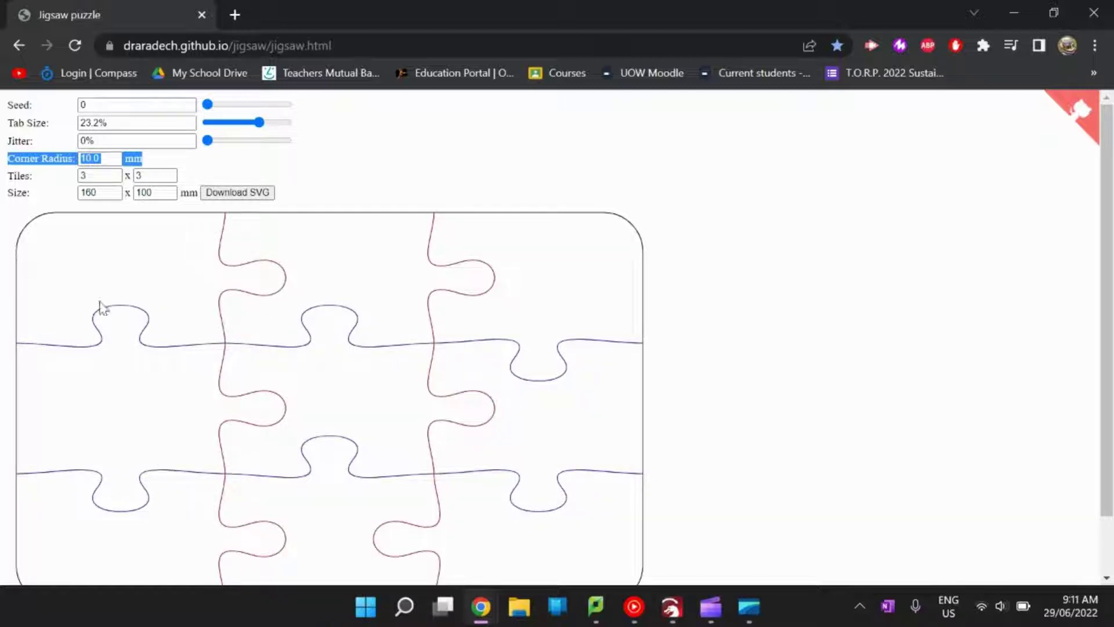
Try the jigsaw's seed at 5360, 7498 and 9999, compare the tab layouts, and reset it to 0.
click(312, 177)
drag(207, 104, 250, 104)
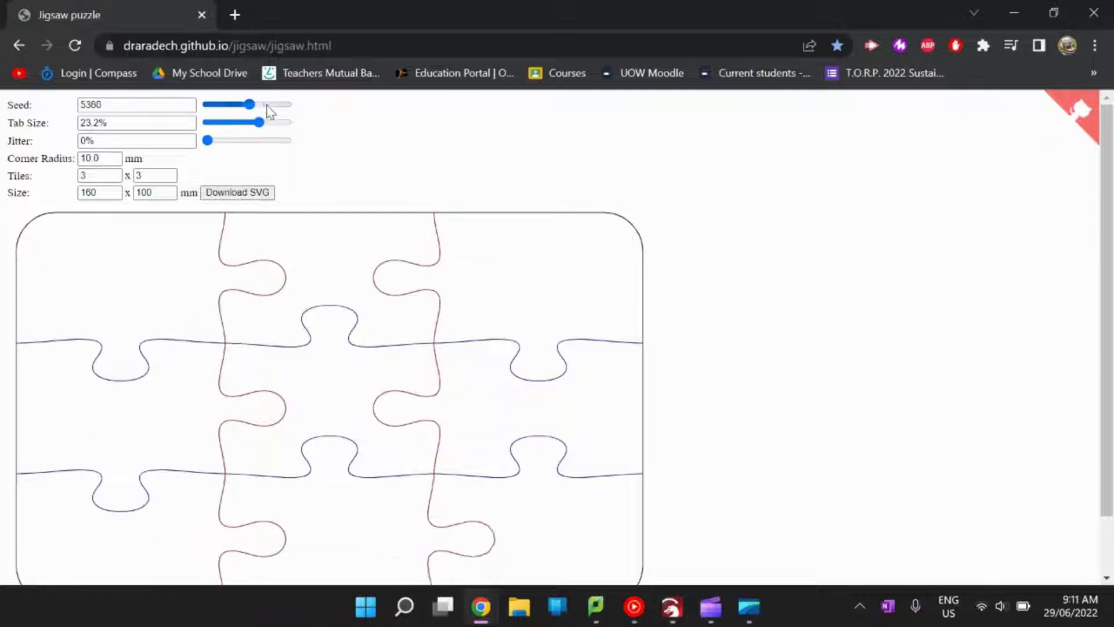
click(266, 105)
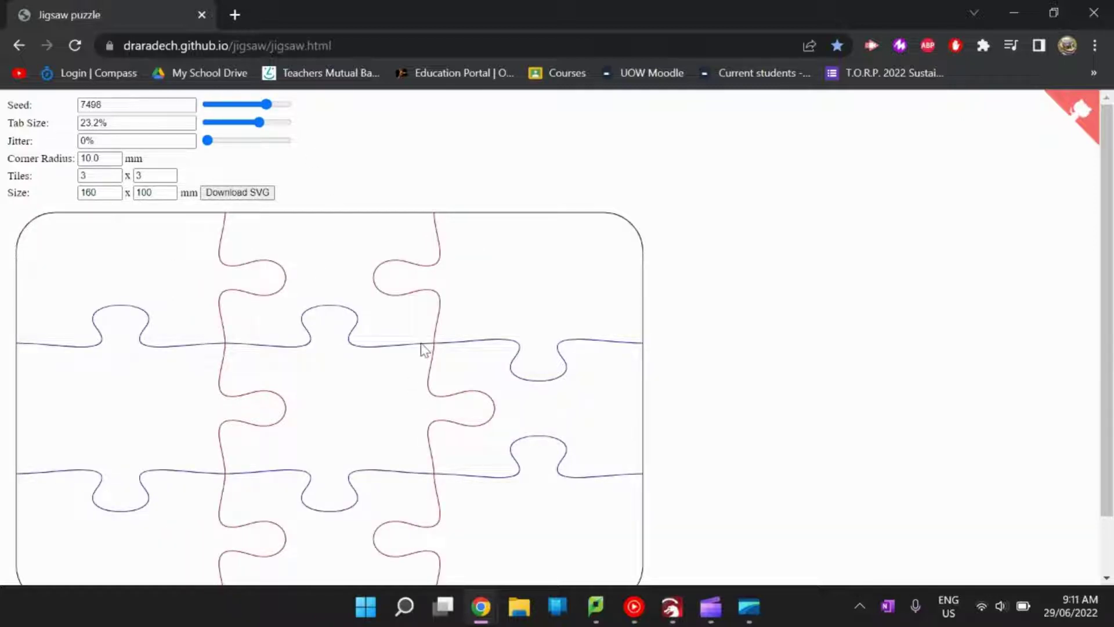
drag(268, 105, 309, 112)
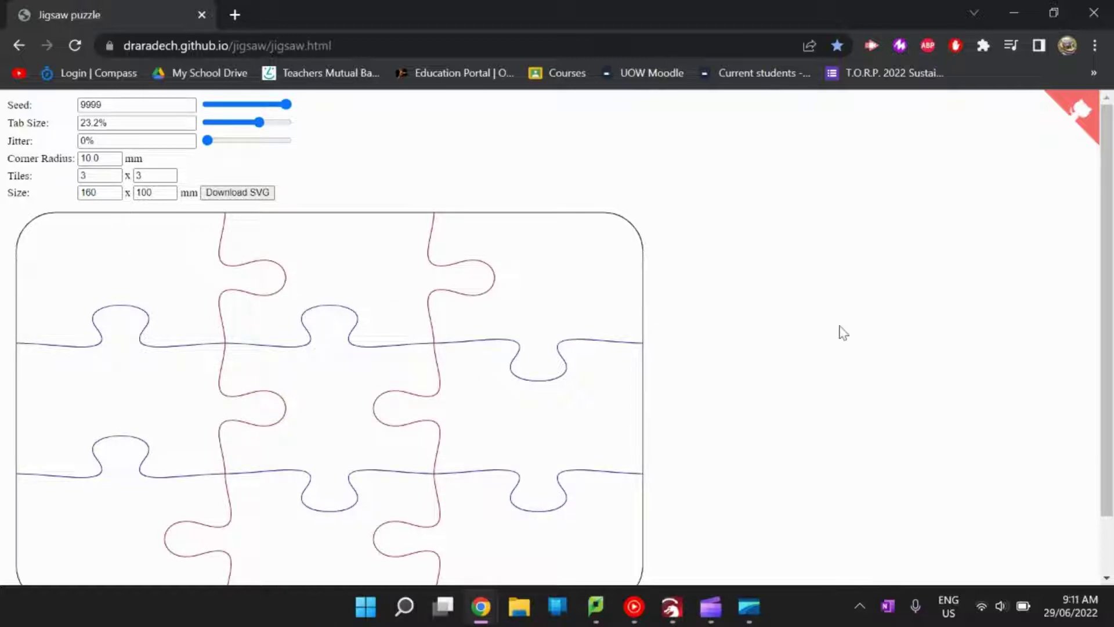
scroll(819, 332, down, 1)
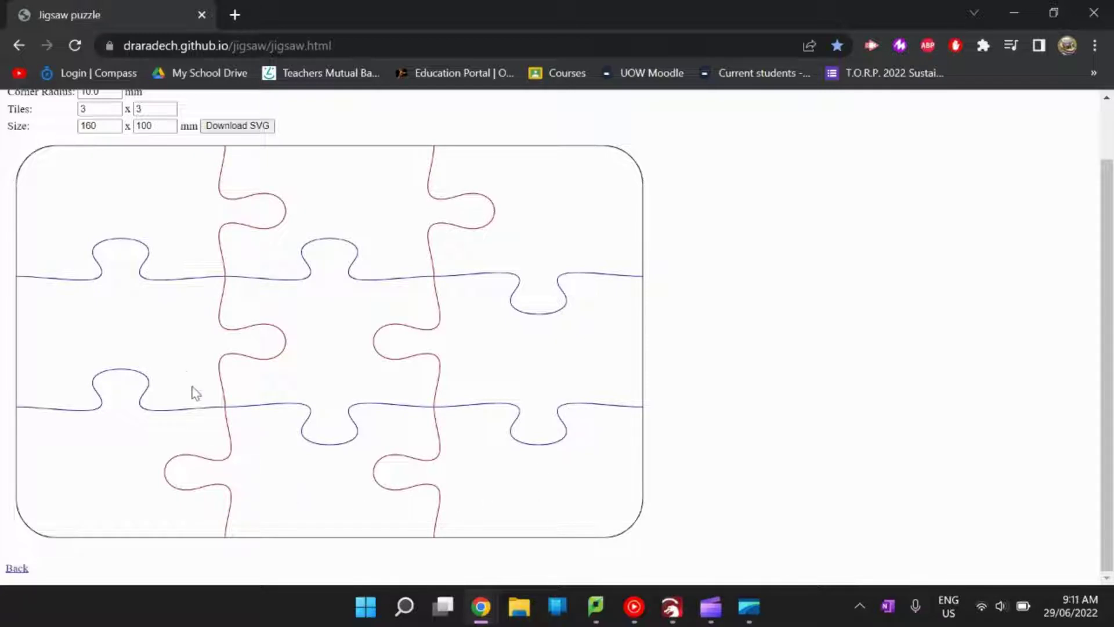
scroll(533, 437, up, 1)
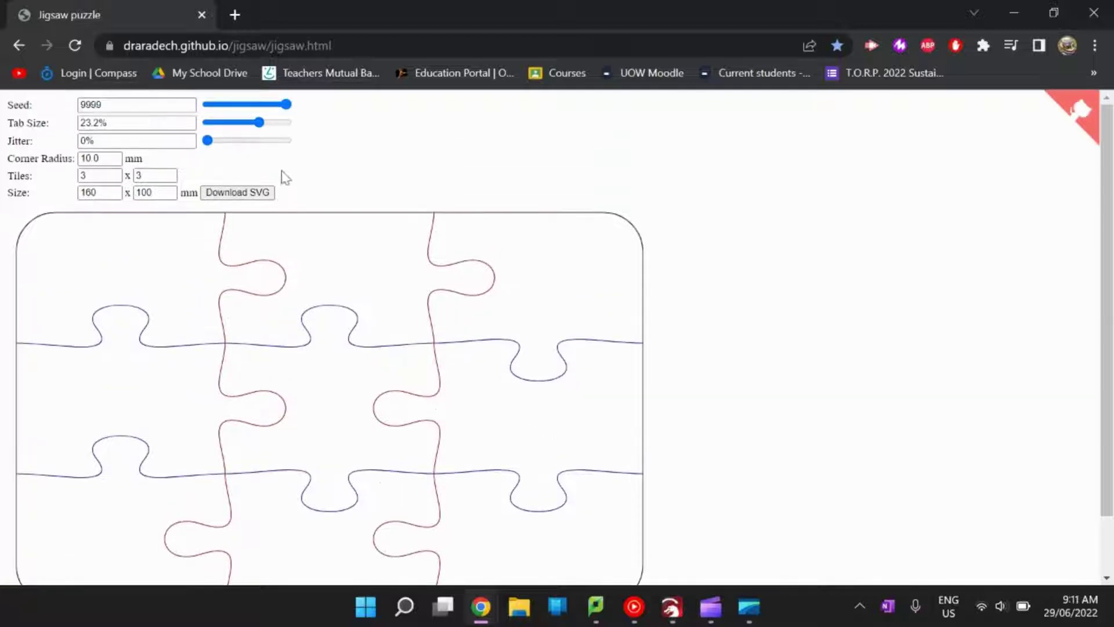
drag(286, 107, 154, 105)
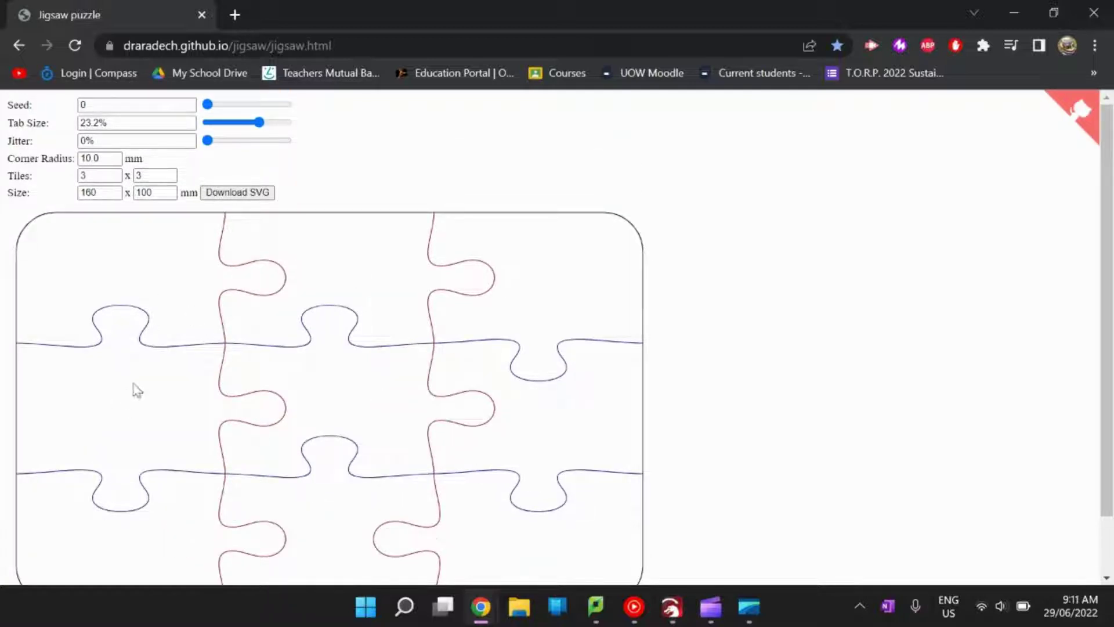
Set the jigsaw's seed to 9999 and look over the resulting piece layout.
click(245, 105)
click(254, 105)
drag(268, 106, 293, 106)
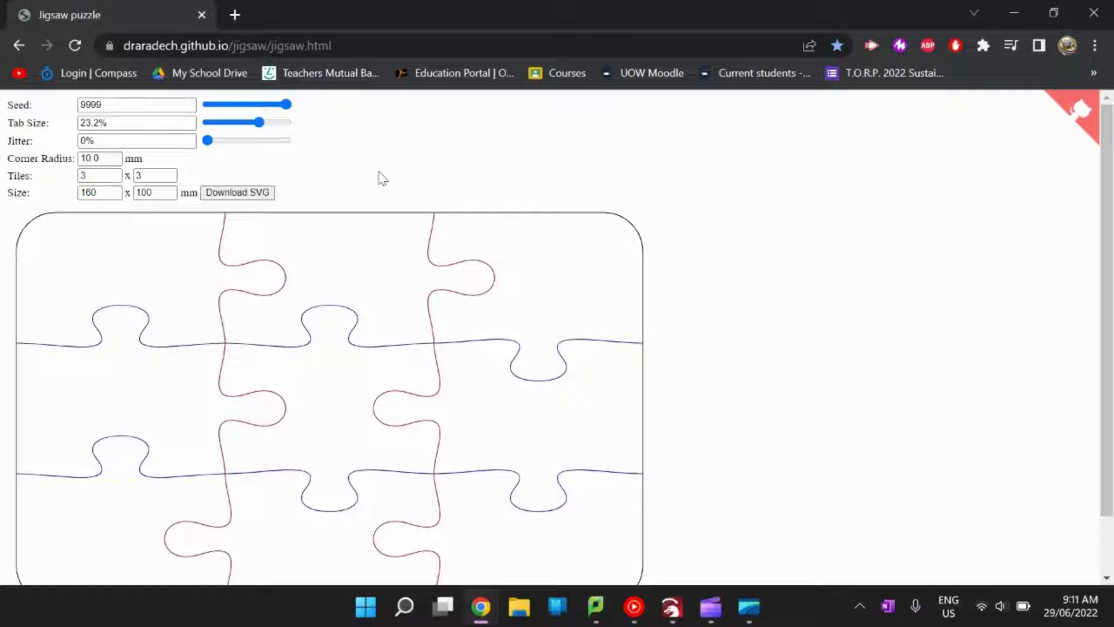
scroll(563, 345, down, 1)
scroll(537, 360, up, 1)
Try the jigsaw's corner radius at 50 mm, check the outline in the preview, and set it to 5 mm.
drag(105, 158, 67, 160)
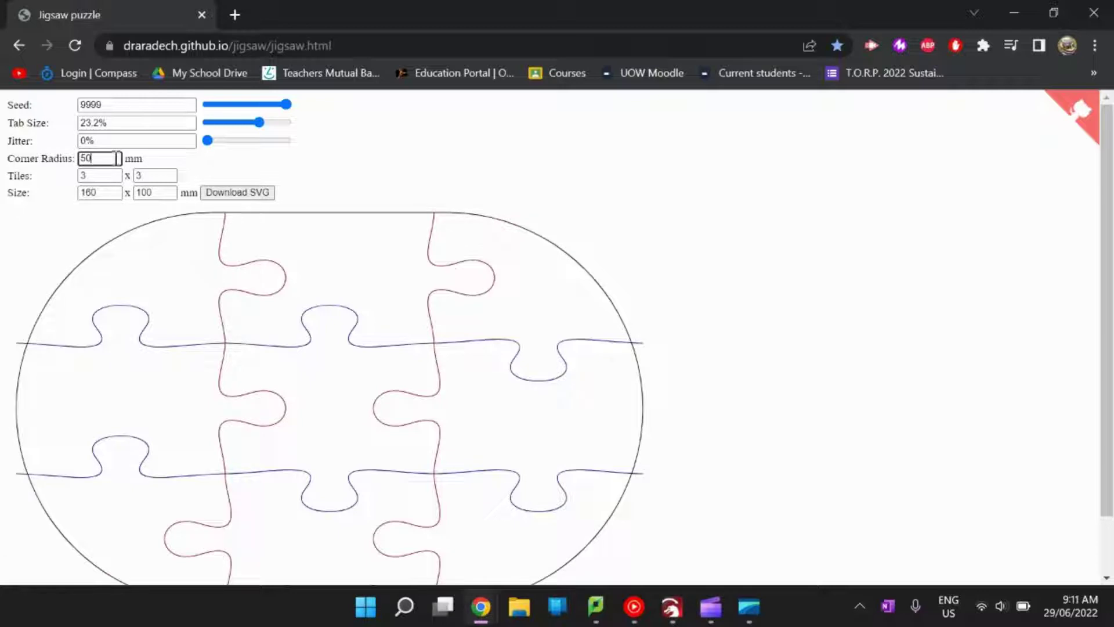
scroll(601, 336, down, 1)
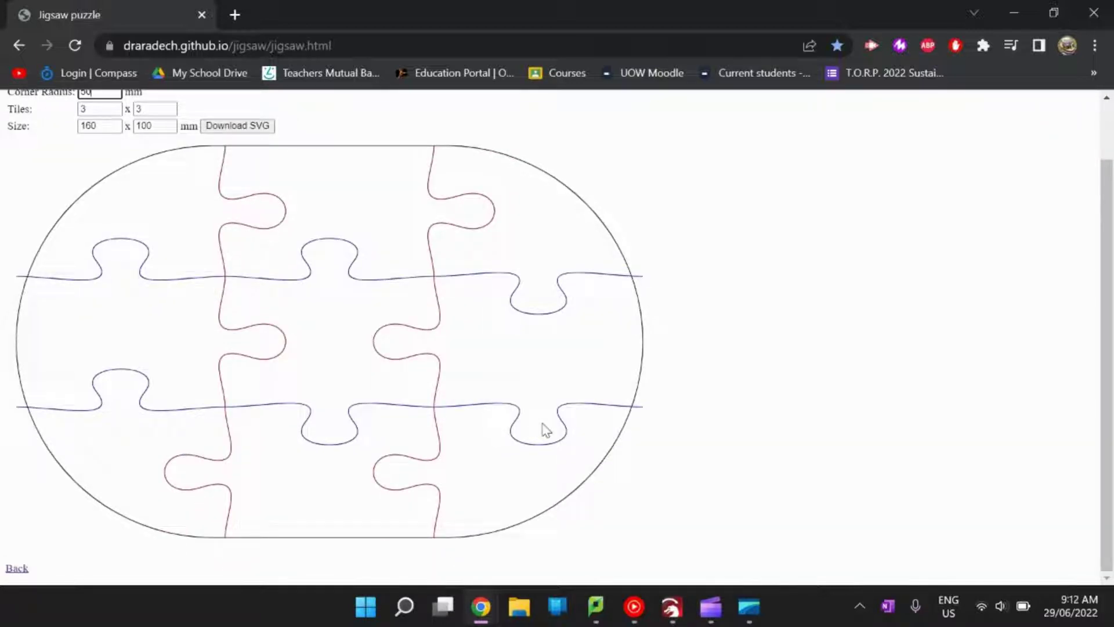
scroll(545, 430, up, 1)
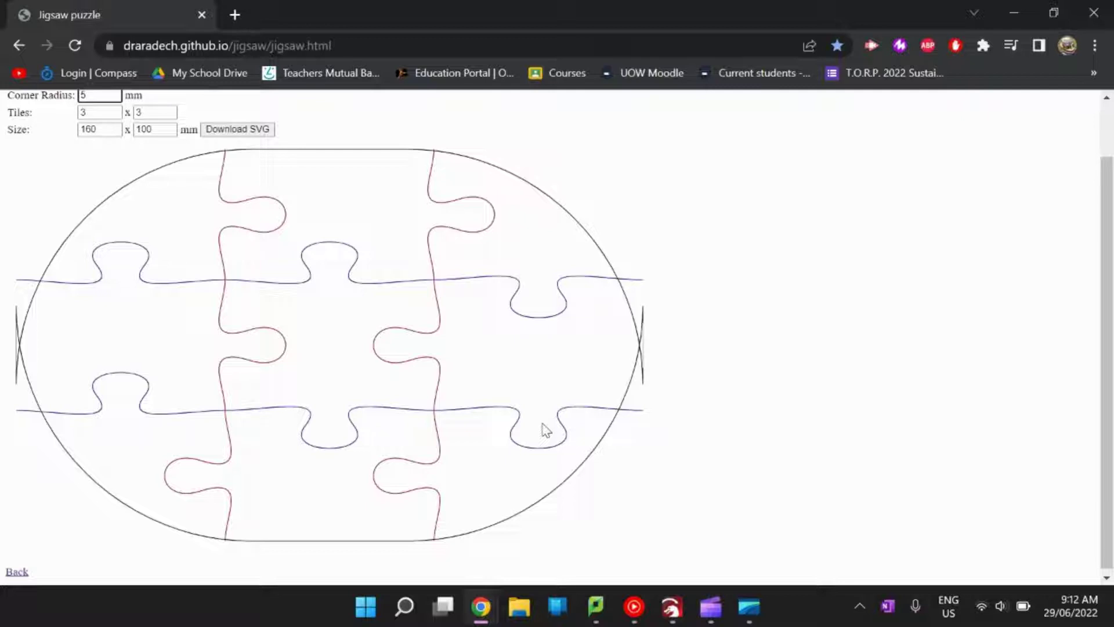
scroll(495, 366, up, 2)
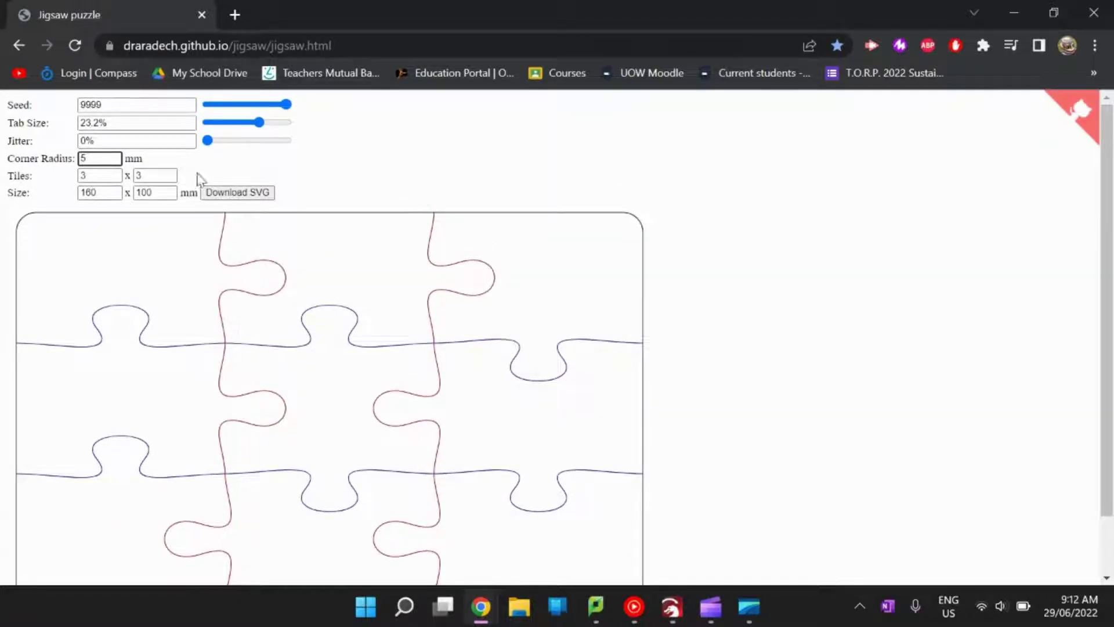
Check the puzzle's width and height settings and download the pattern as an SVG file.
click(110, 194)
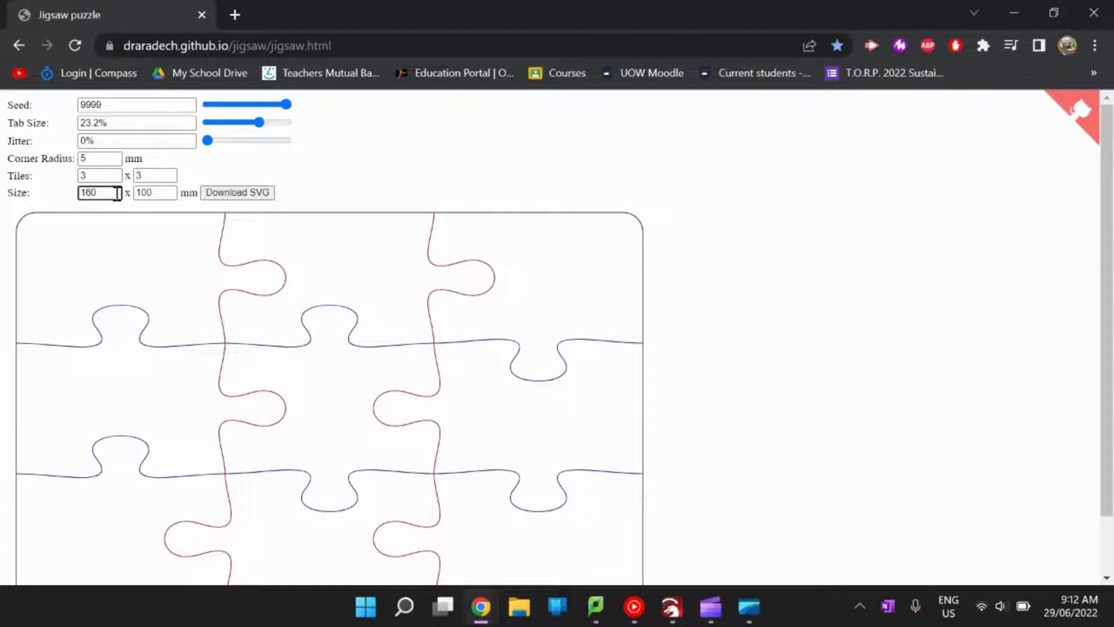
click(172, 192)
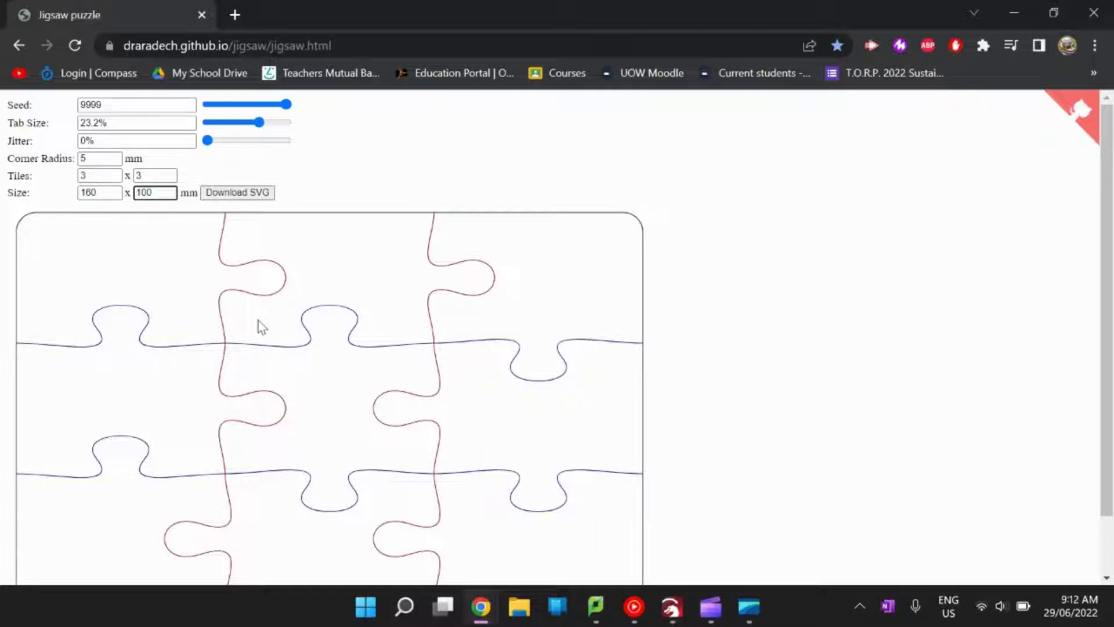
click(236, 194)
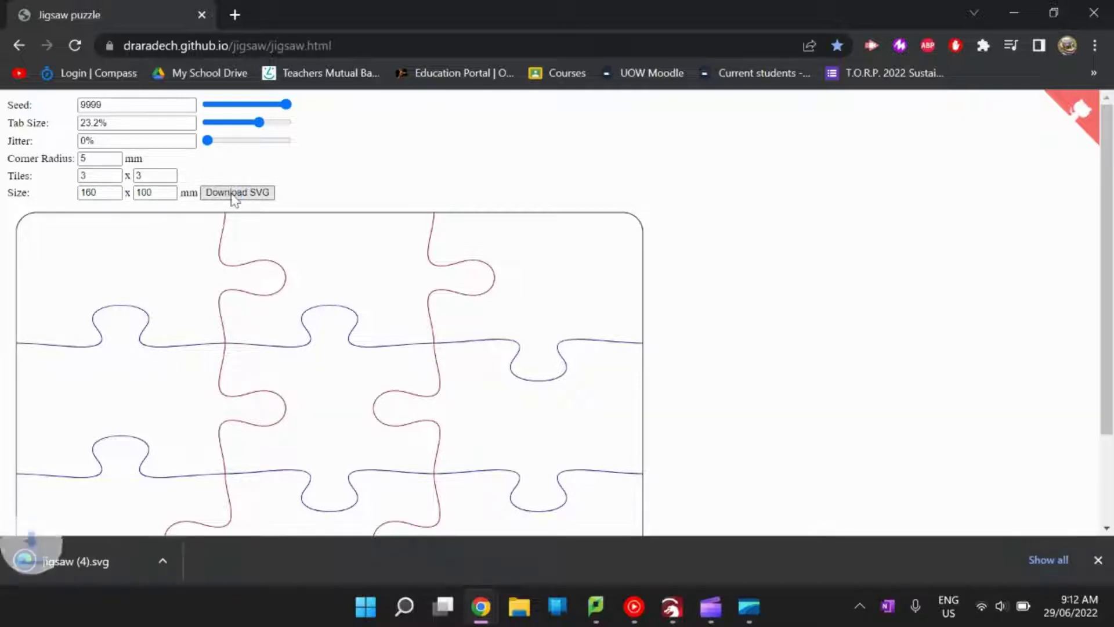
Switch to LightBurn and import the downloaded jigsaw (4).svg from the Downloads folder.
mouse_move(693, 622)
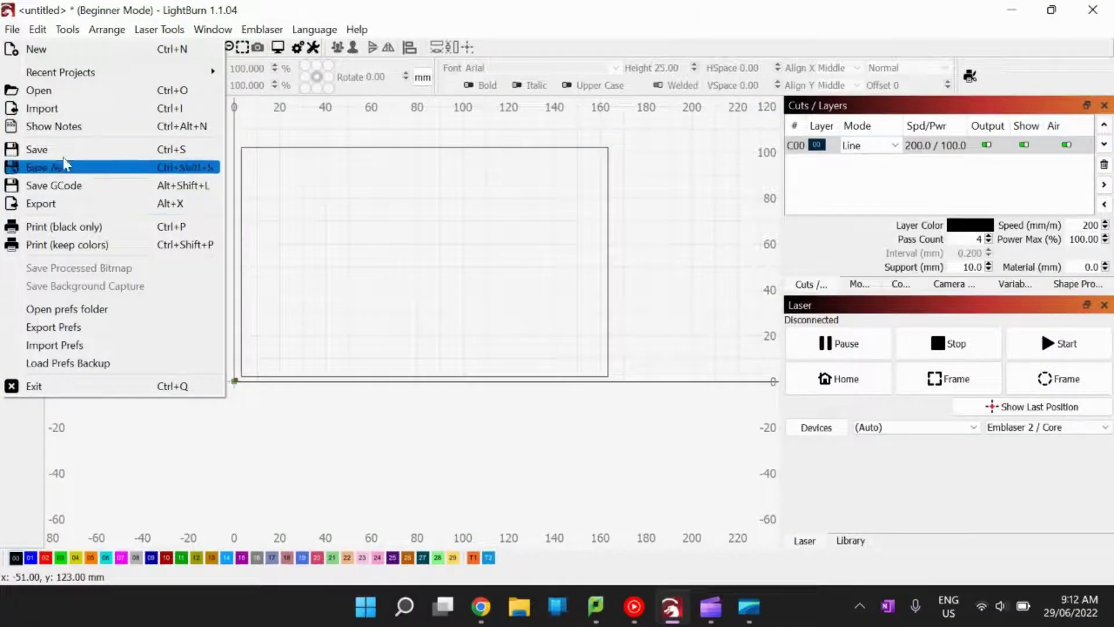
click(62, 107)
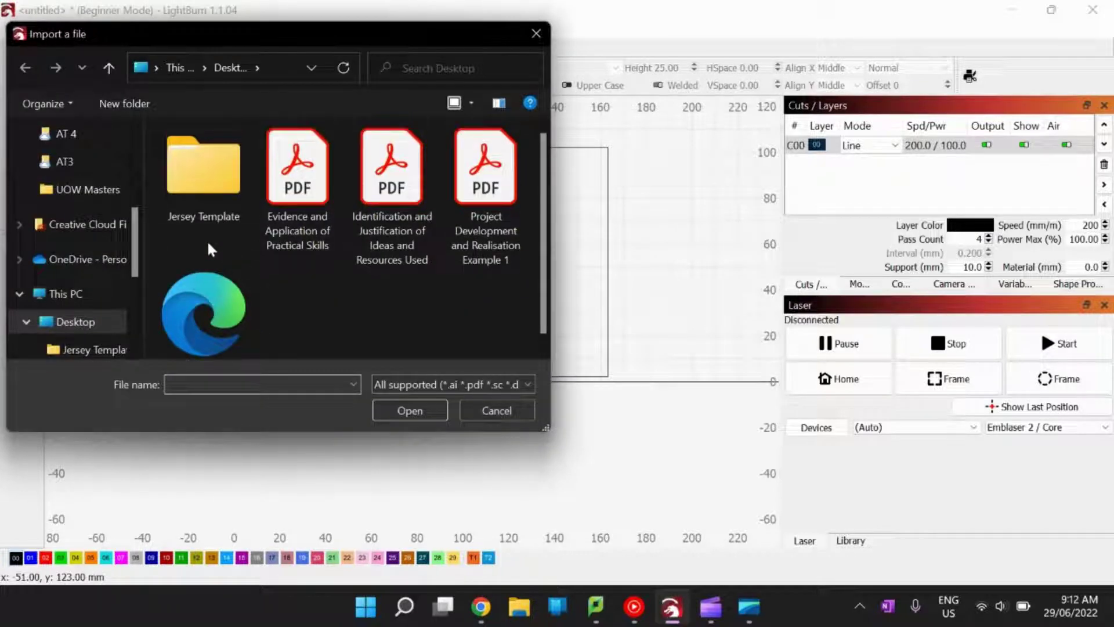
scroll(71, 199, up, 3)
scroll(71, 199, up, 3)
click(78, 170)
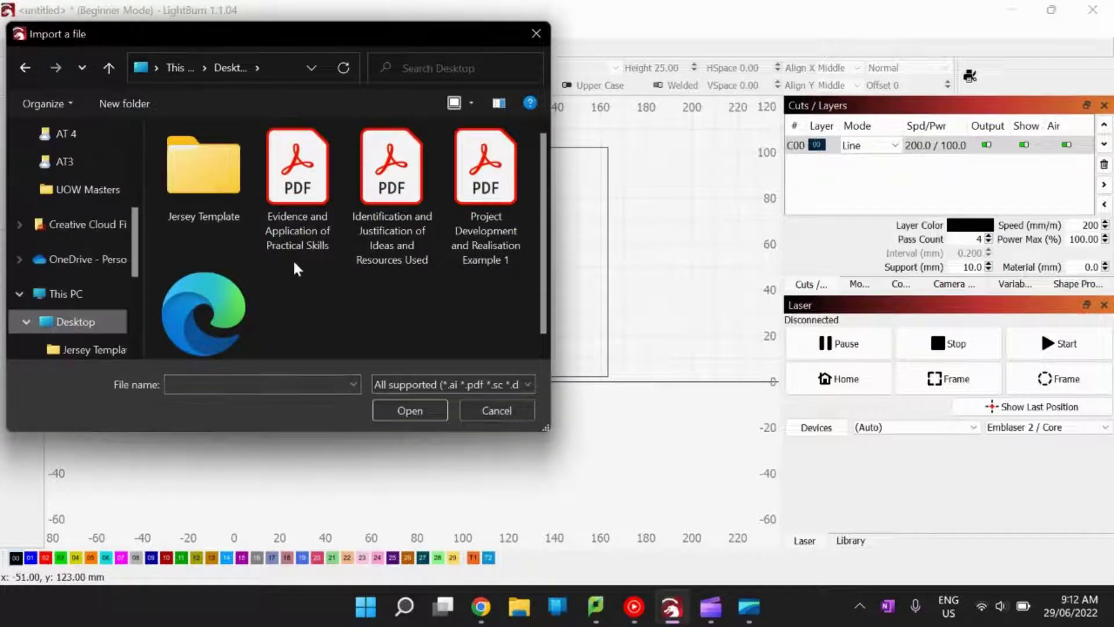
scroll(259, 211, down, 1)
scroll(88, 263, up, 3)
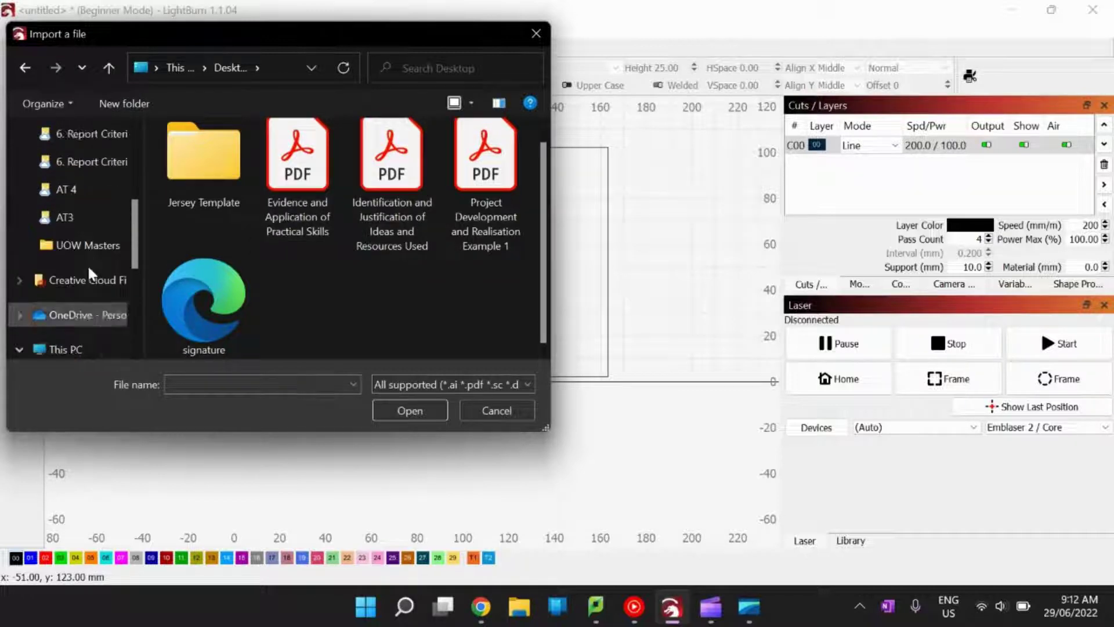
scroll(99, 192, up, 2)
click(82, 163)
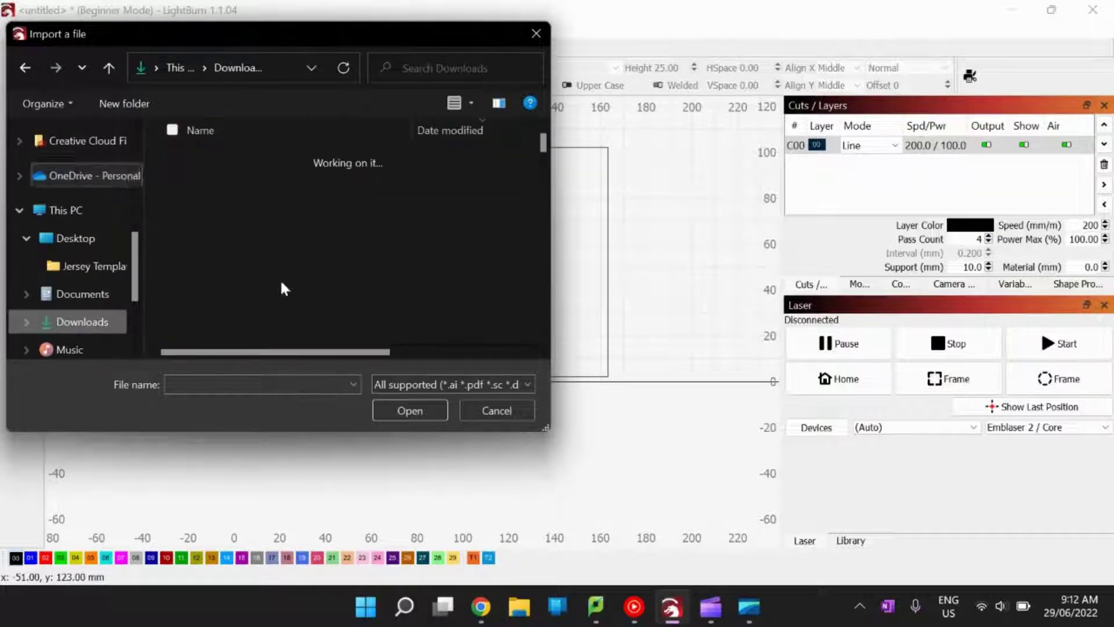
double_click(265, 189)
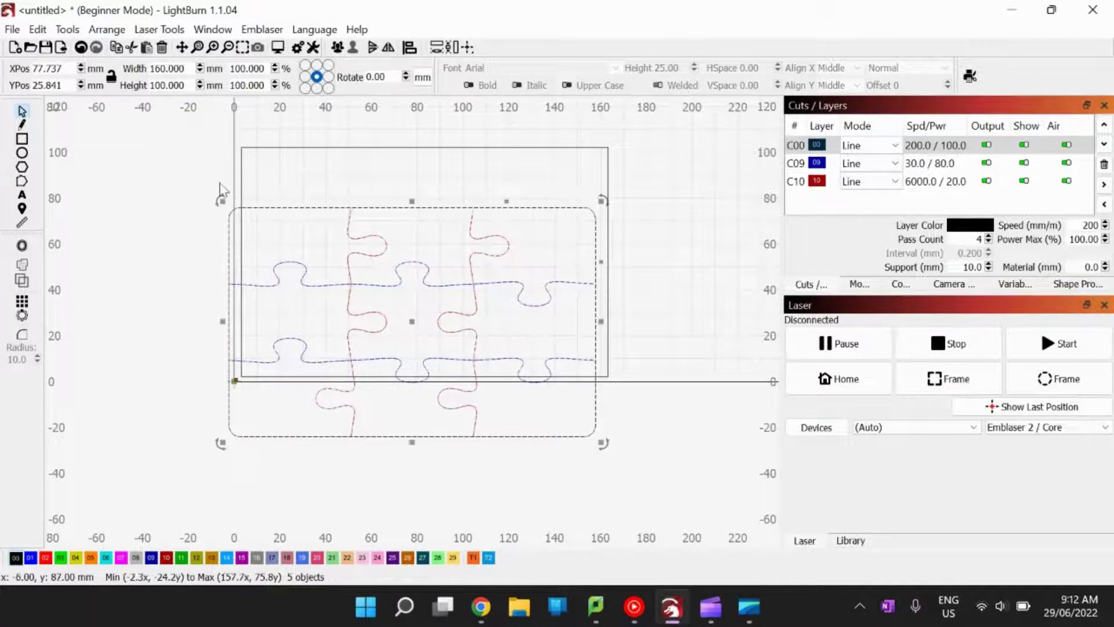
Try moving only the jigsaw's rounded border up and to the right, towards the rectangle.
scroll(290, 267, down, 2)
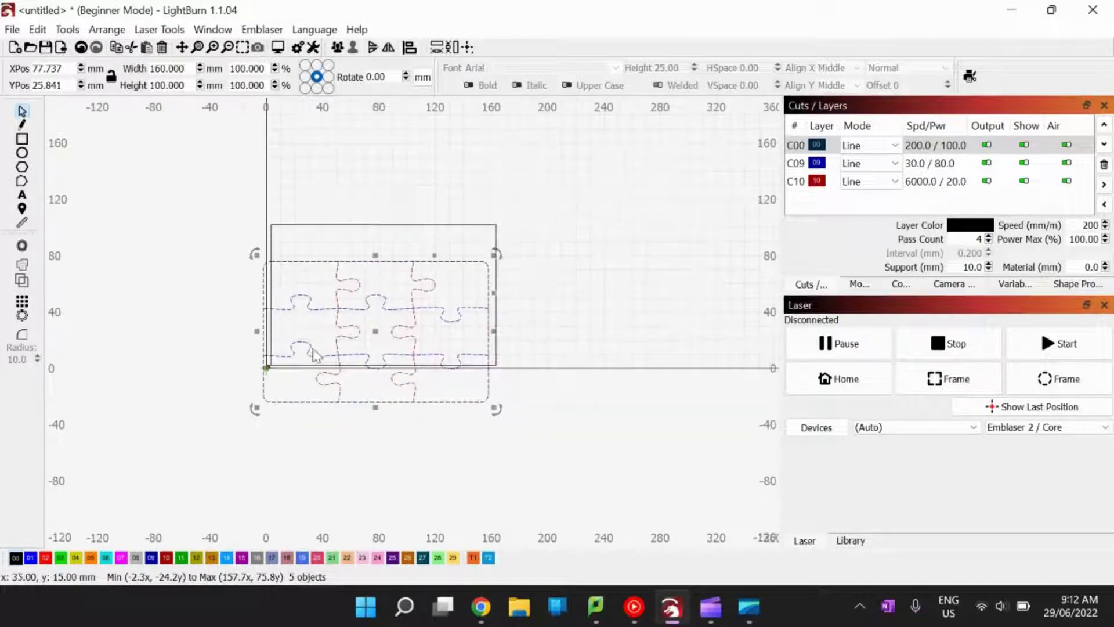
scroll(290, 415, up, 4)
click(293, 403)
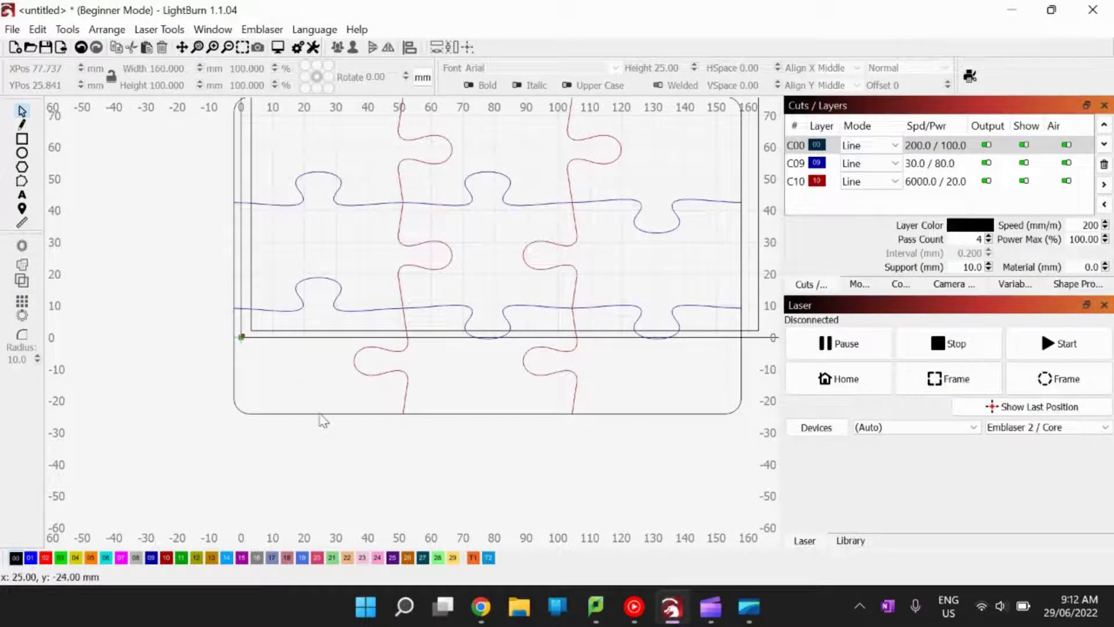
click(318, 413)
key(Up)
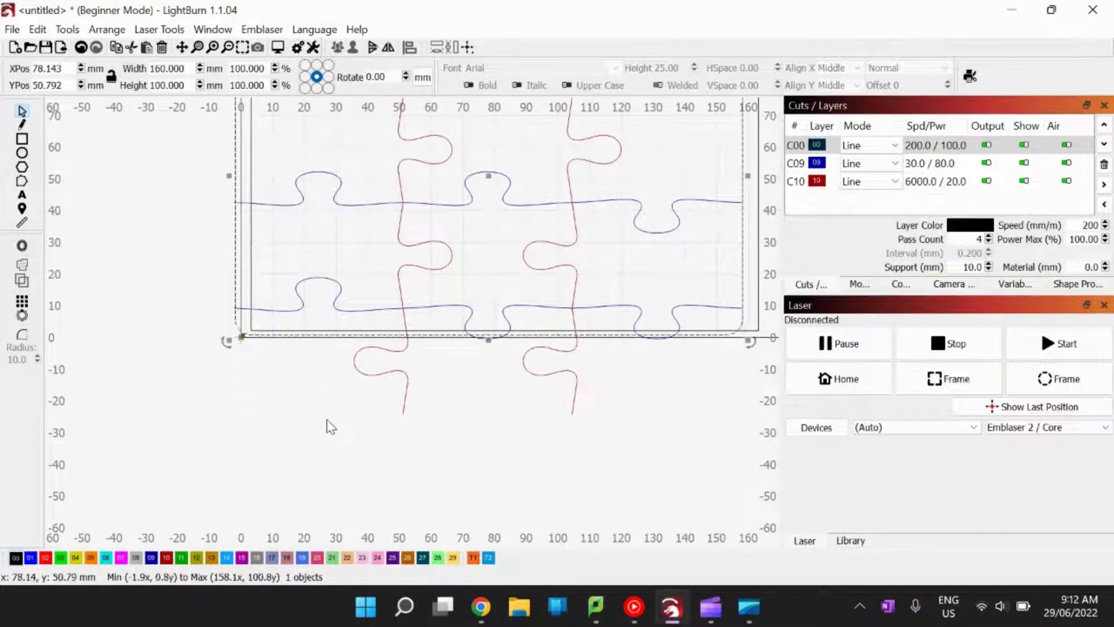
key(Right)
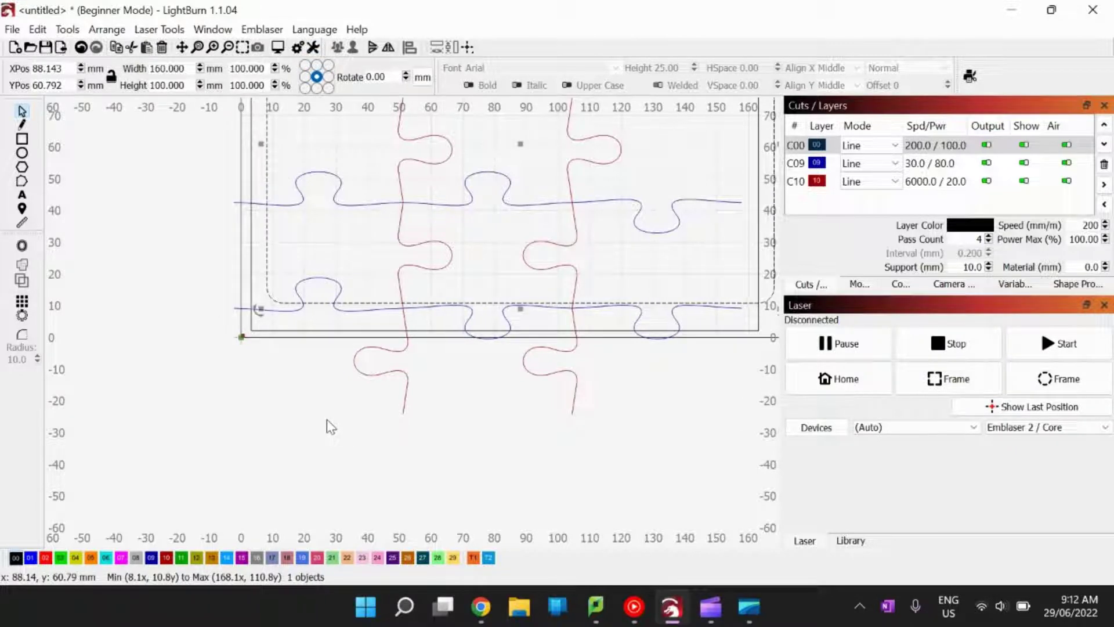
key(Down)
key(Down)
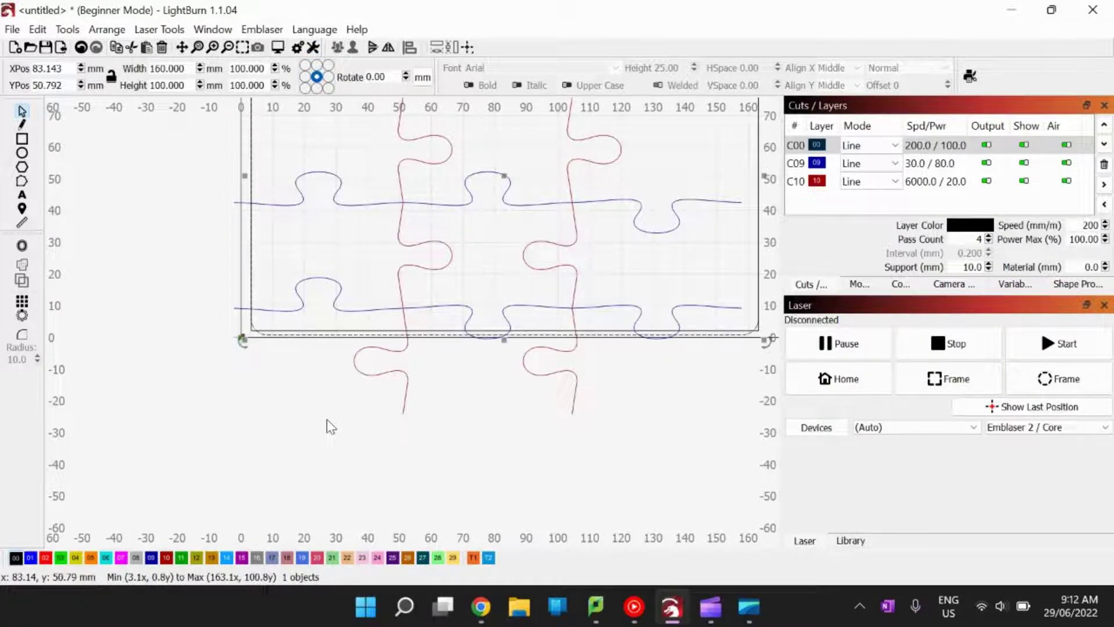
Try aligning only the rounded border with the rectangle's edges and check the fit at its corners.
scroll(150, 282, up, 5)
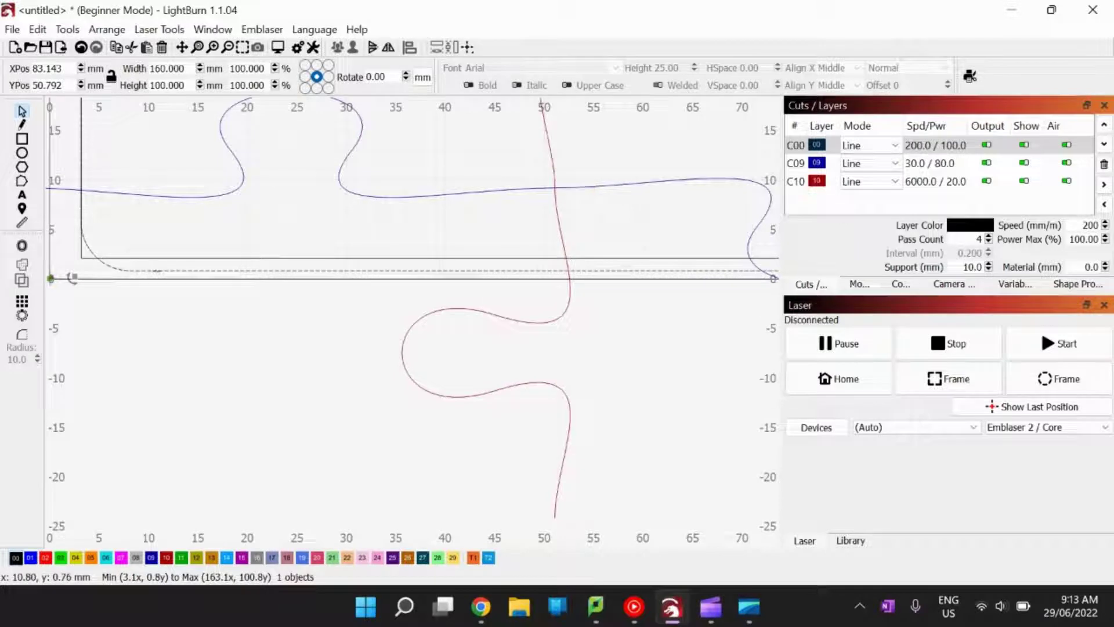
drag(154, 271, 158, 257)
scroll(197, 392, down, 5)
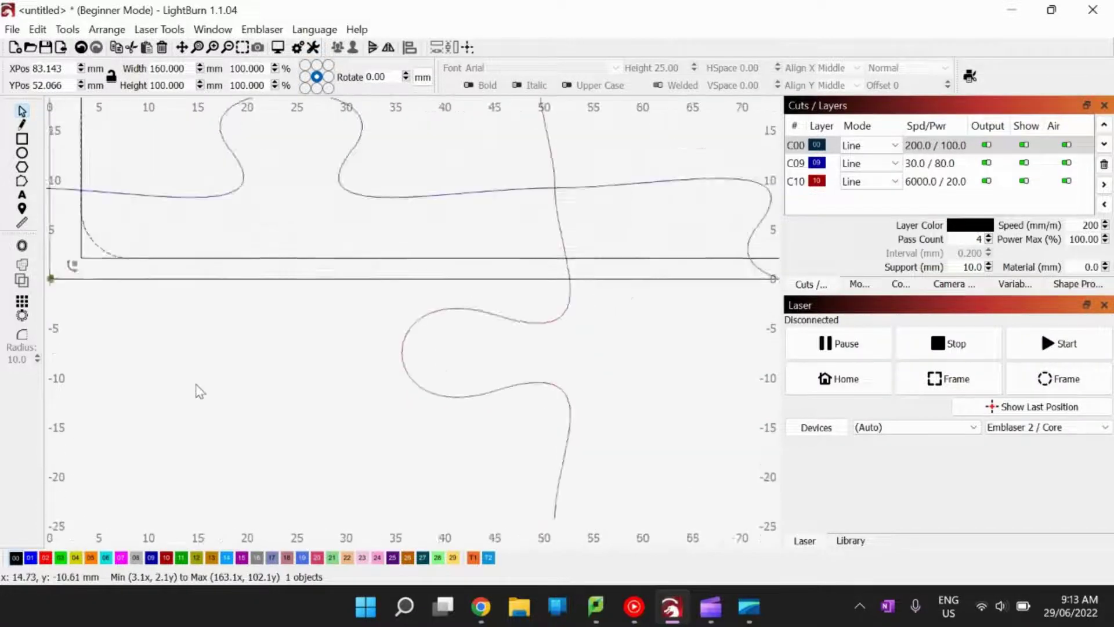
scroll(198, 389, down, 2)
scroll(185, 244, up, 6)
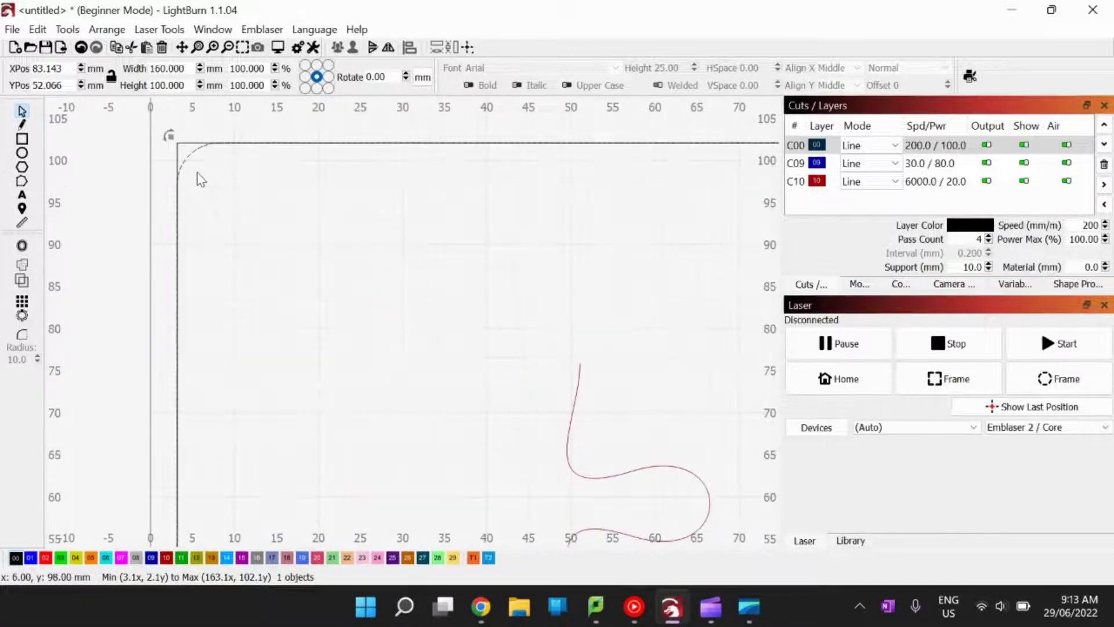
scroll(248, 150, up, 1)
scroll(197, 179, down, 4)
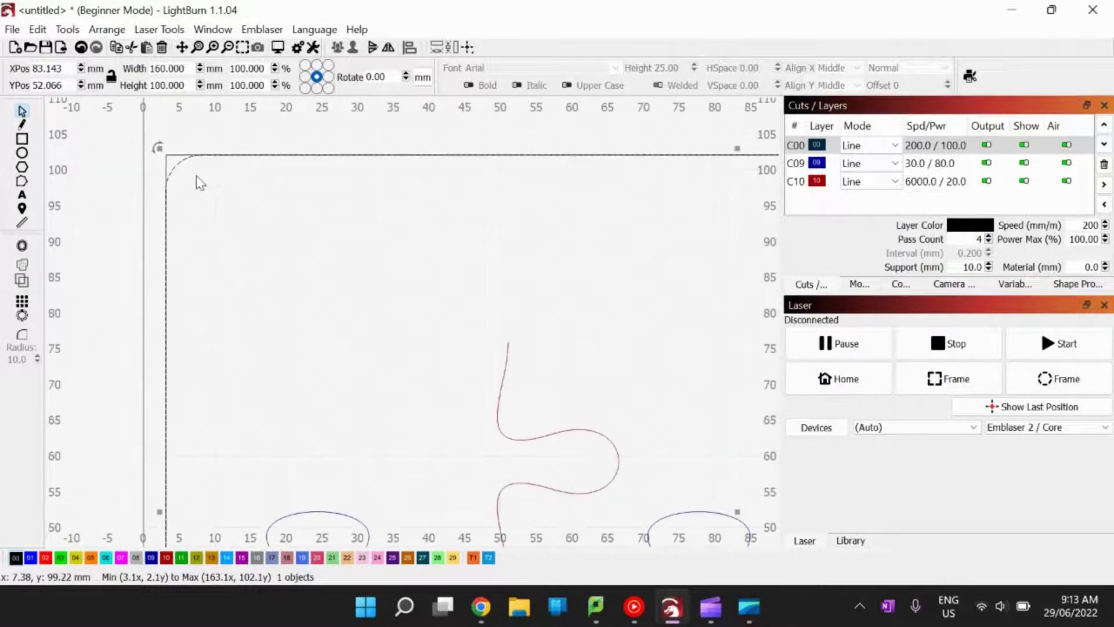
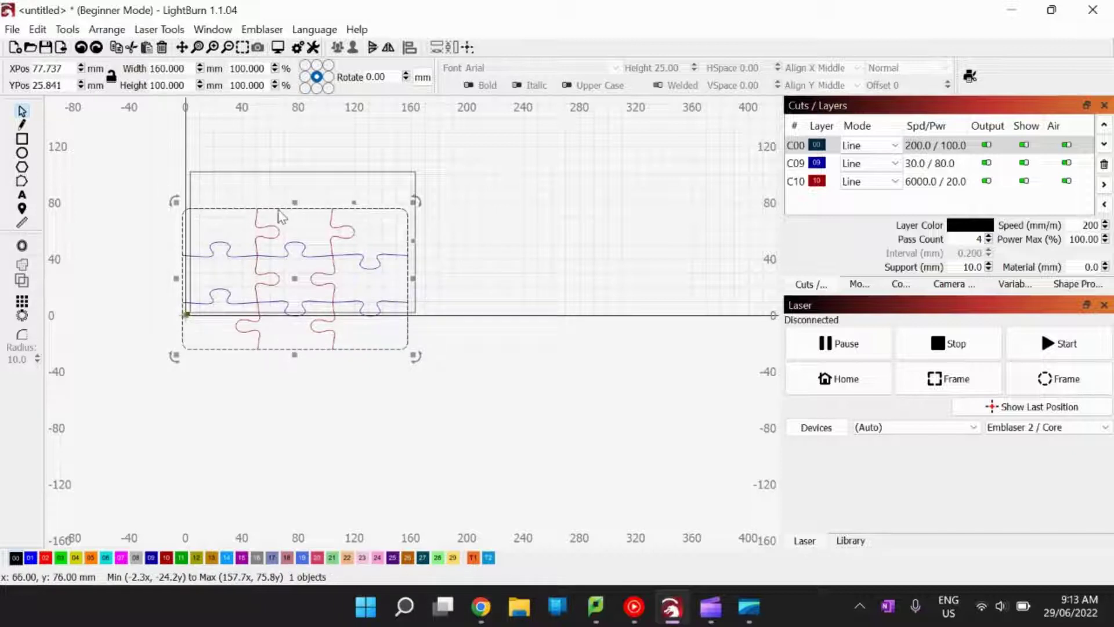
Try moving the rounded border separately from the piece lines, undo the move and clear the selection.
drag(282, 216, 299, 187)
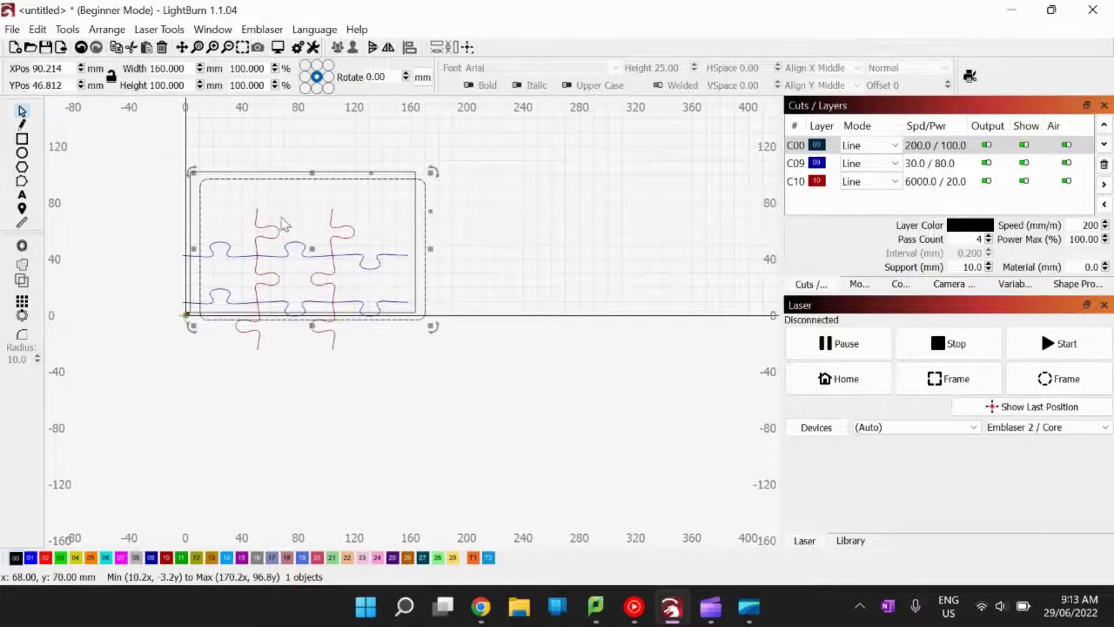
key(ctrl+z)
click(259, 246)
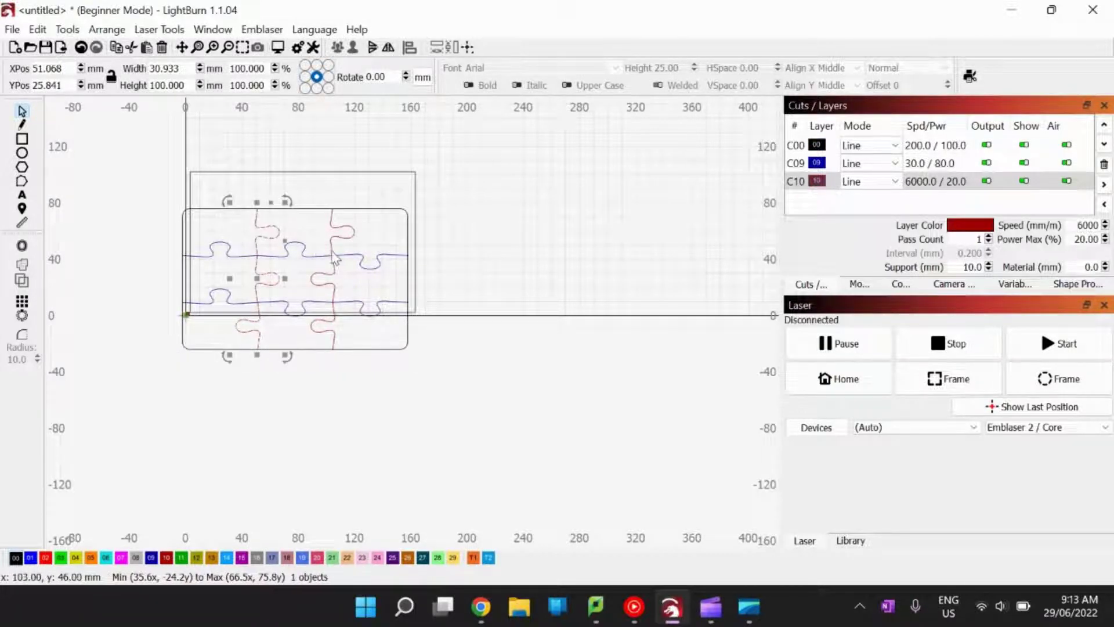
click(458, 402)
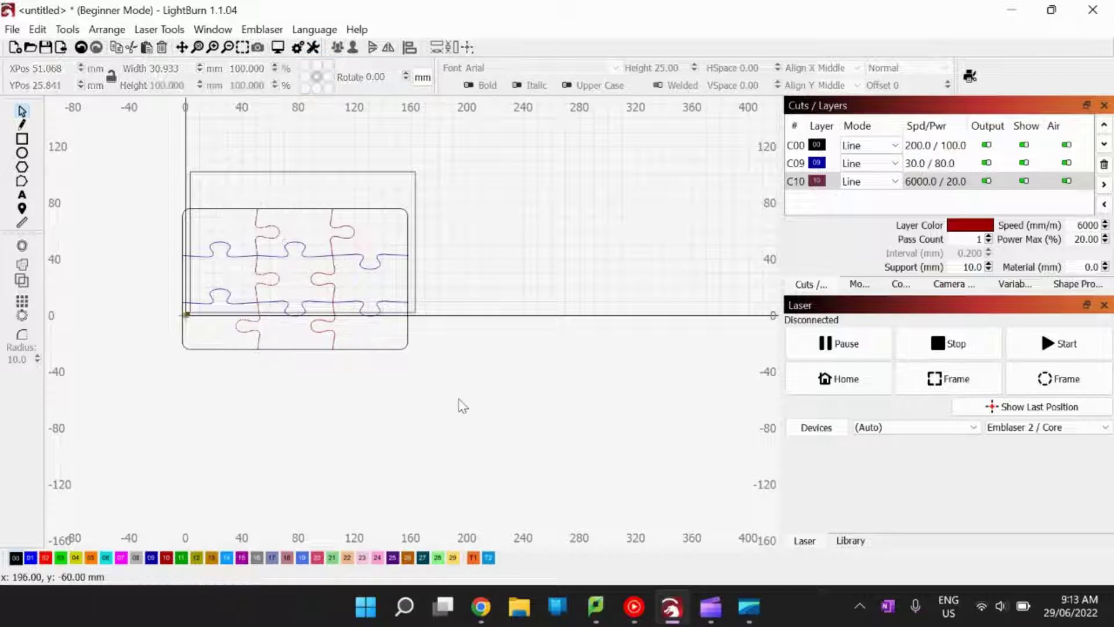
Select the jigsaw's border and all its horizontal and vertical piece lines, group them, and select the group.
click(247, 267)
shift+click(249, 302)
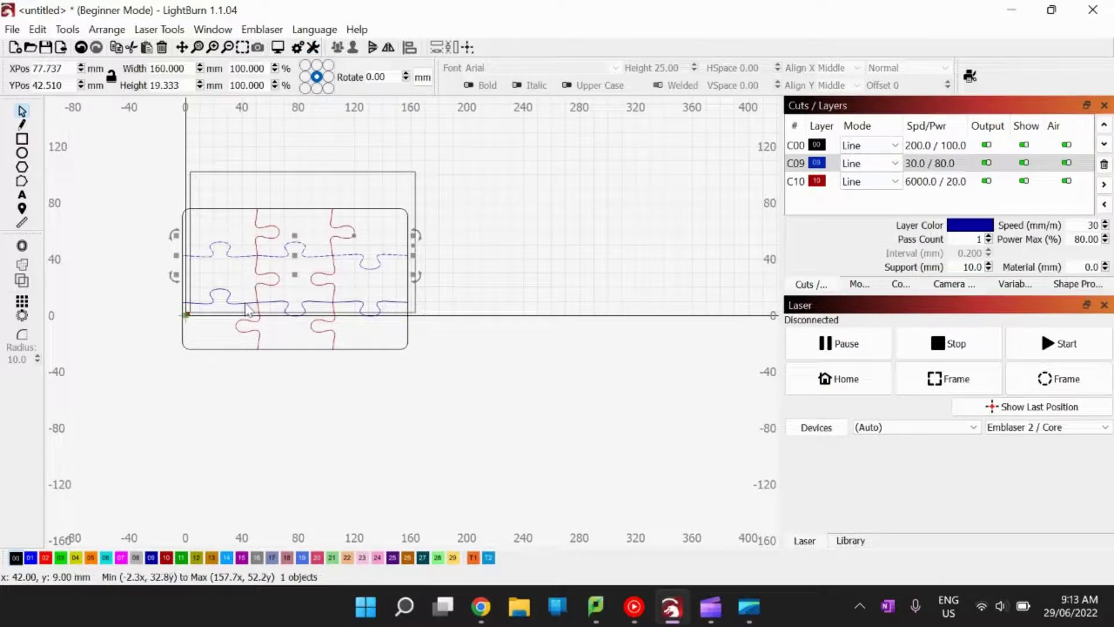
shift+click(322, 283)
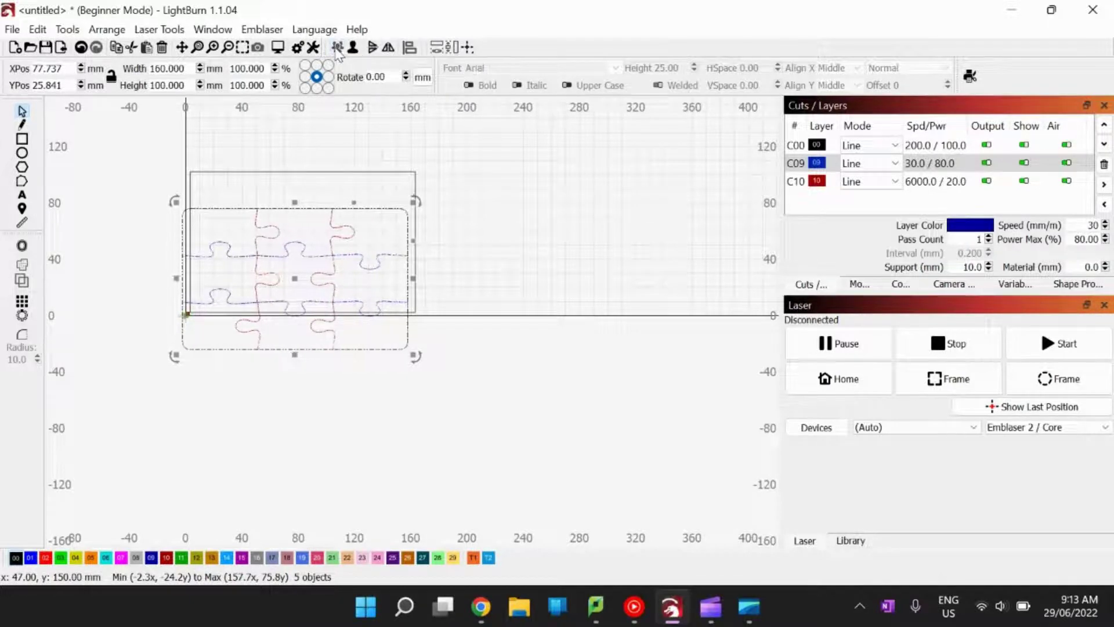
click(337, 49)
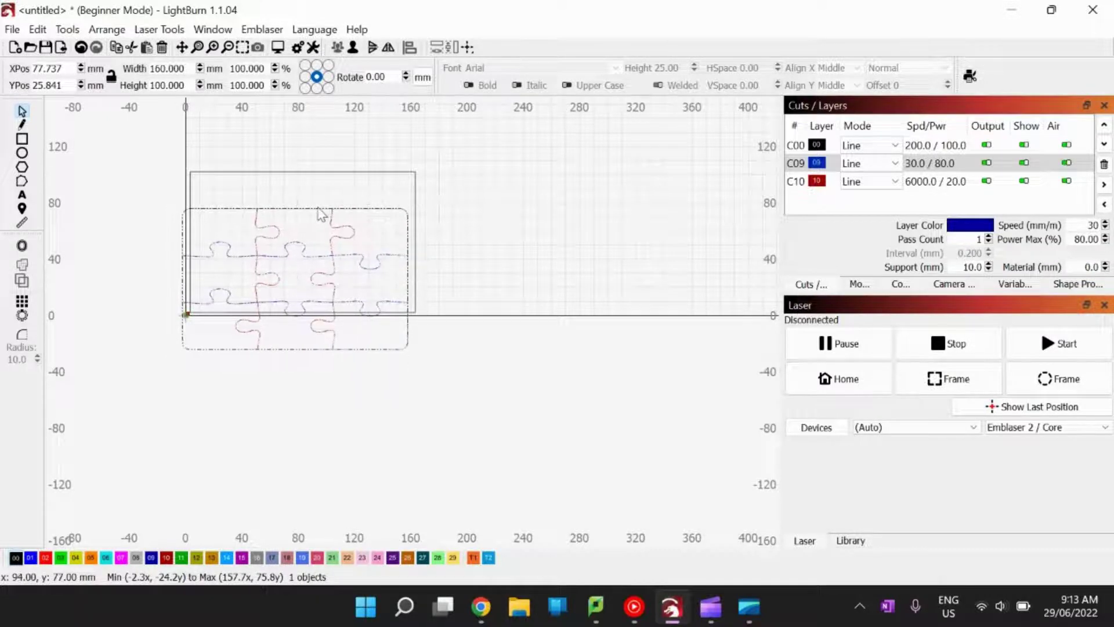
click(273, 208)
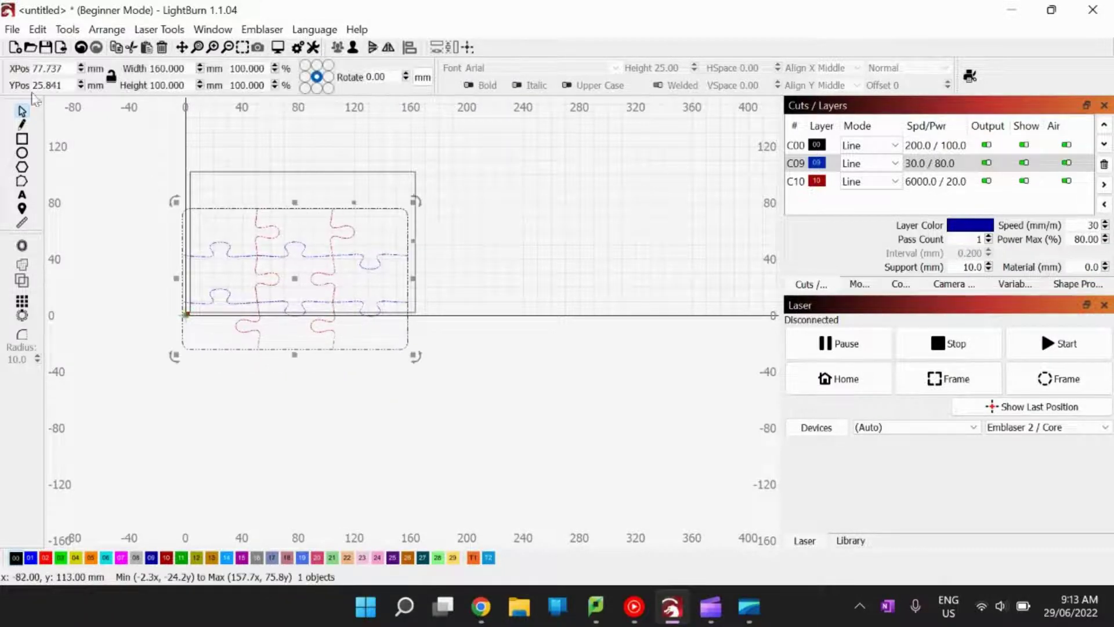
Move the grouped jigsaw roughly over the rectangle, with its centre at about X 82.7, Y 53.1 mm.
scroll(254, 350, down, 2)
scroll(251, 366, up, 4)
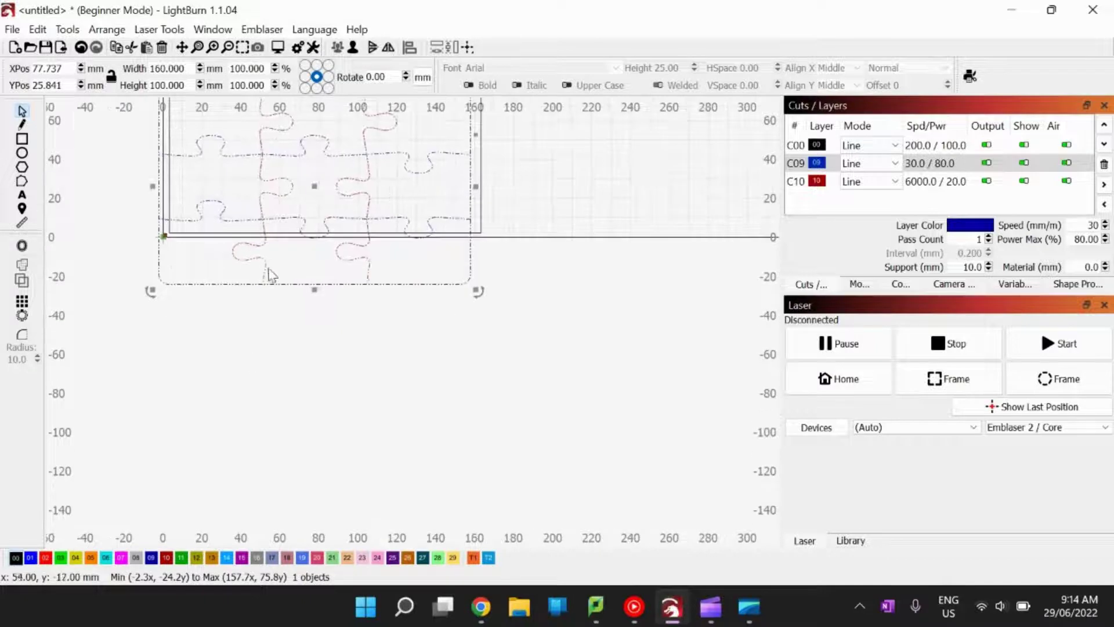
drag(282, 288, 295, 238)
scroll(228, 255, up, 3)
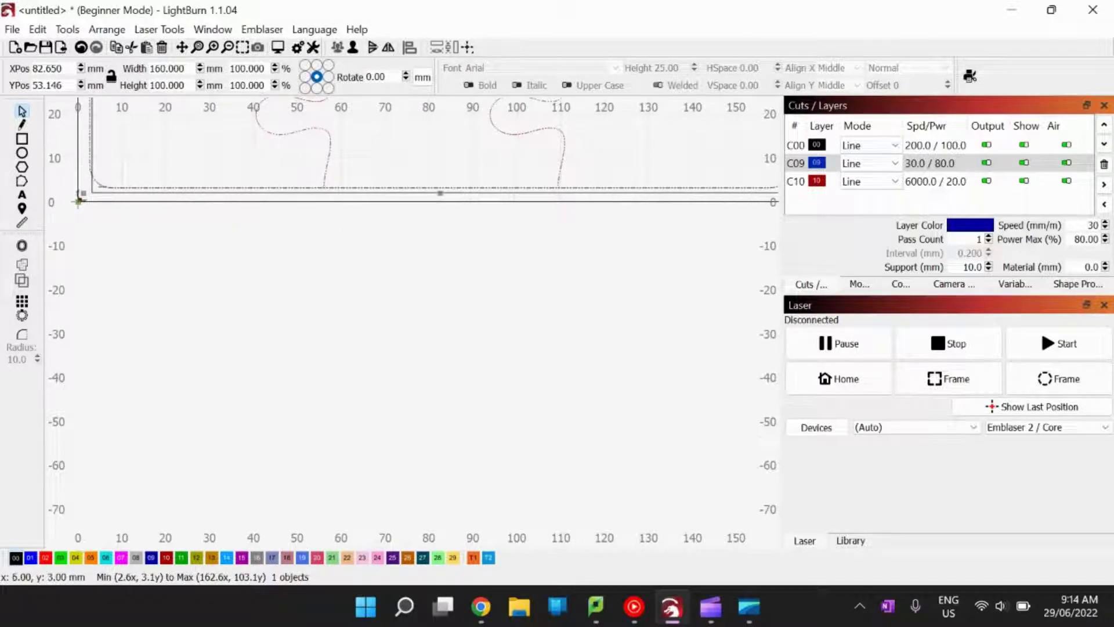
Align the grouped jigsaw exactly with the rectangle's edges at the lower-left corner and check the overall fit.
scroll(113, 183, up, 2)
scroll(124, 242, up, 2)
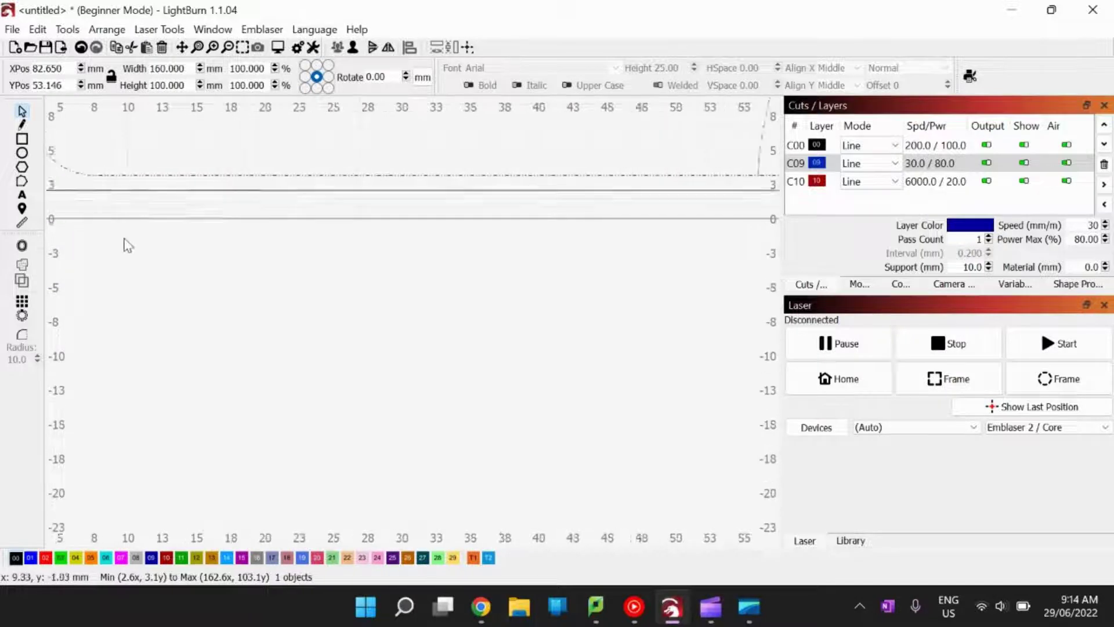
scroll(130, 250, down, 2)
scroll(67, 199, up, 3)
scroll(244, 329, up, 1)
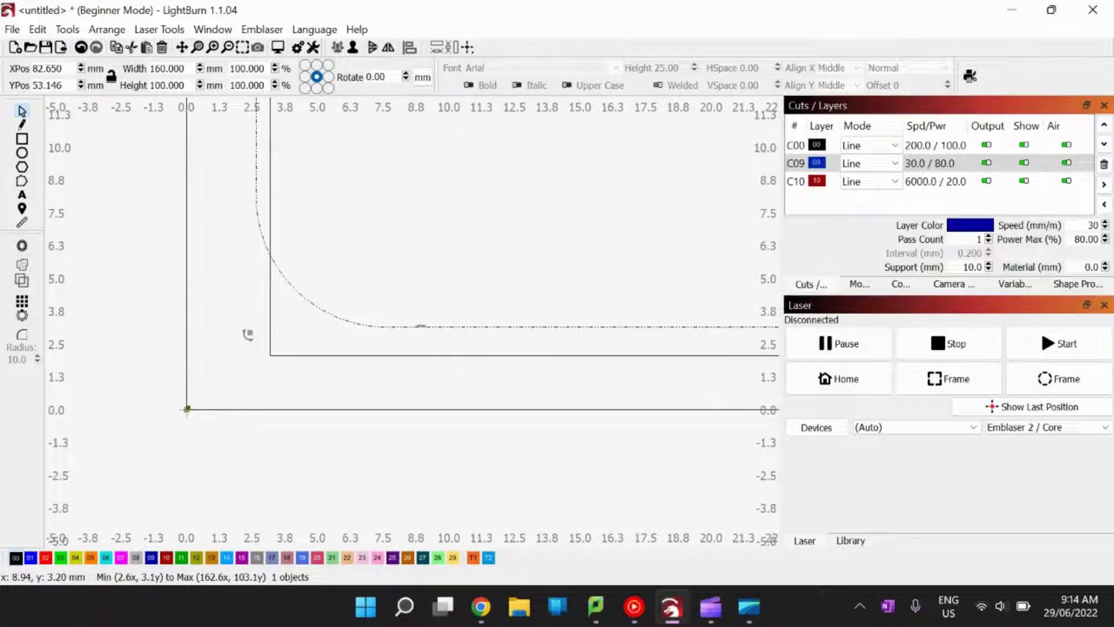
drag(423, 326, 436, 352)
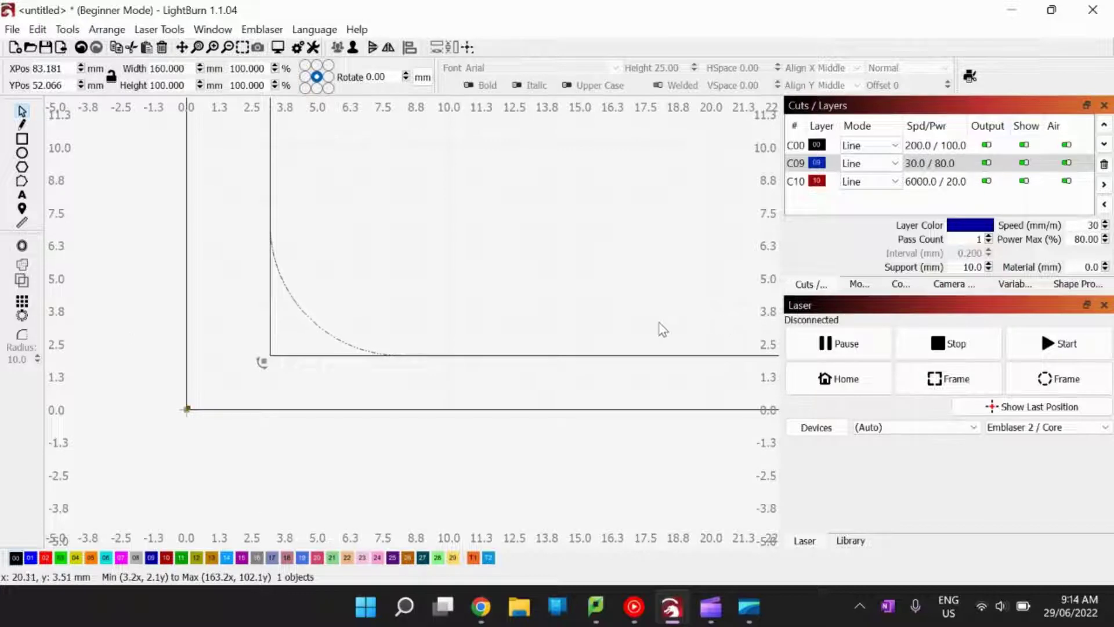
click(157, 355)
scroll(299, 490, up, 5)
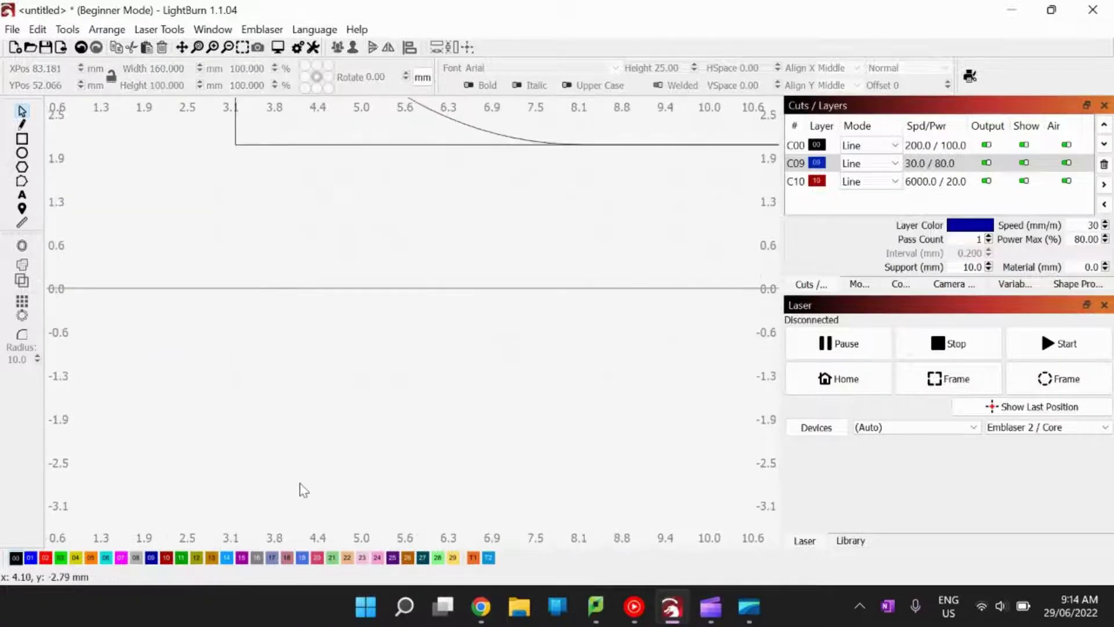
scroll(299, 490, down, 5)
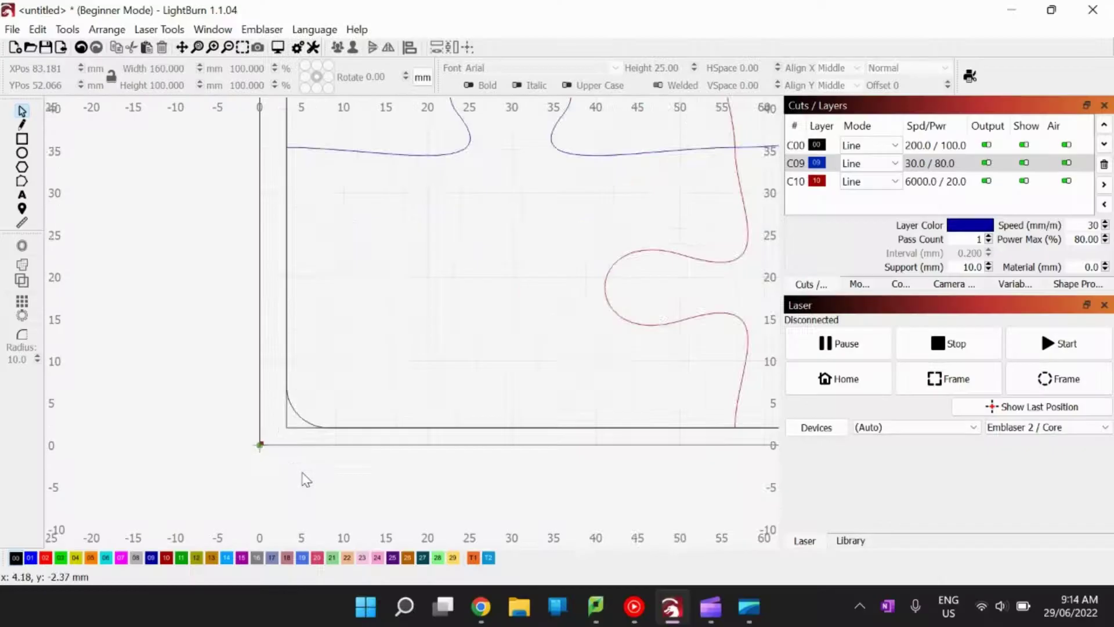
scroll(302, 479, down, 6)
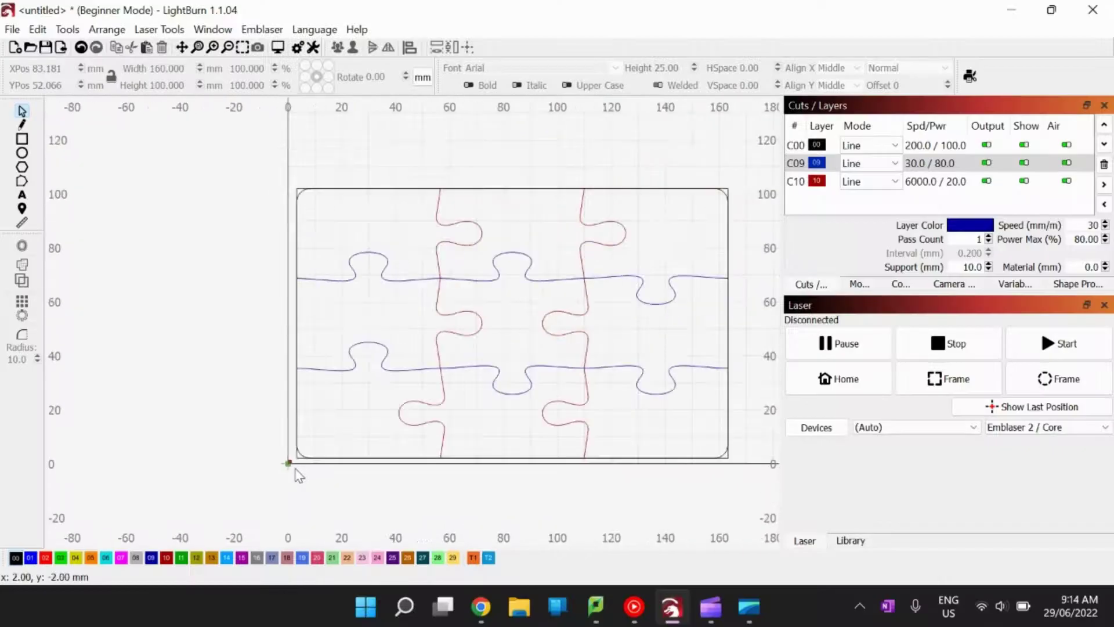
scroll(313, 512, up, 4)
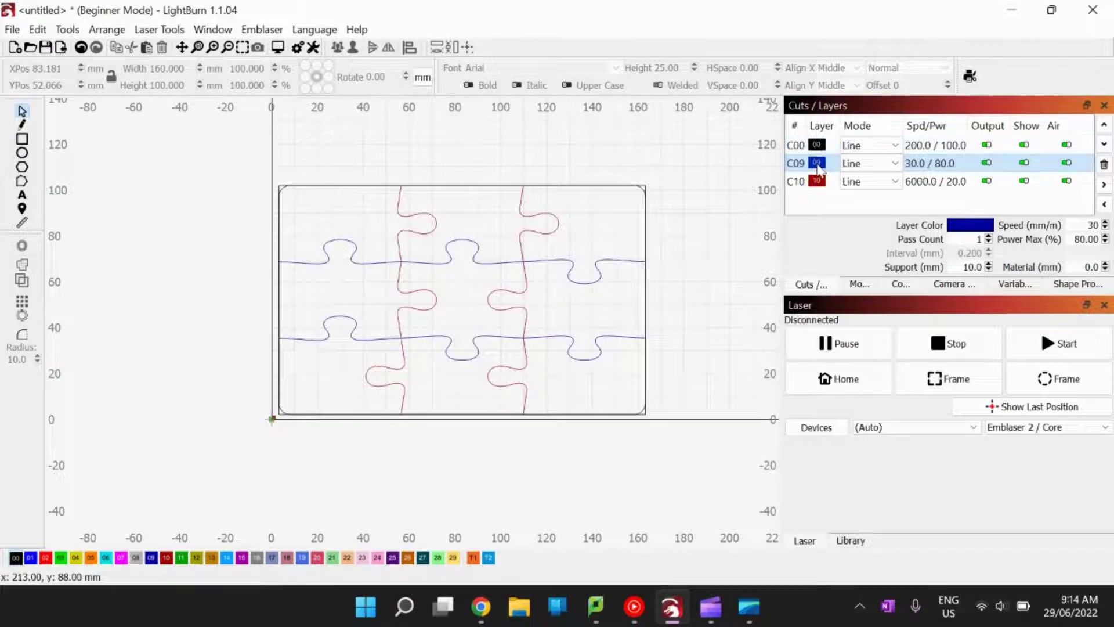
Assign the grouped jigsaw to the black layer 00, undo the change and reassign it to the same layer.
click(523, 261)
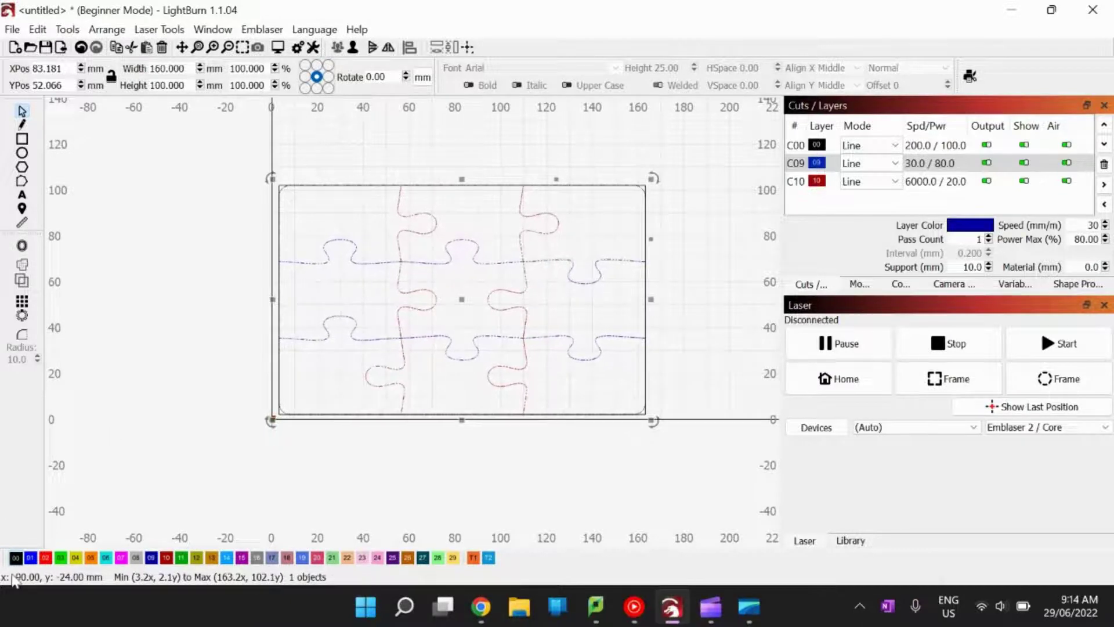
click(15, 559)
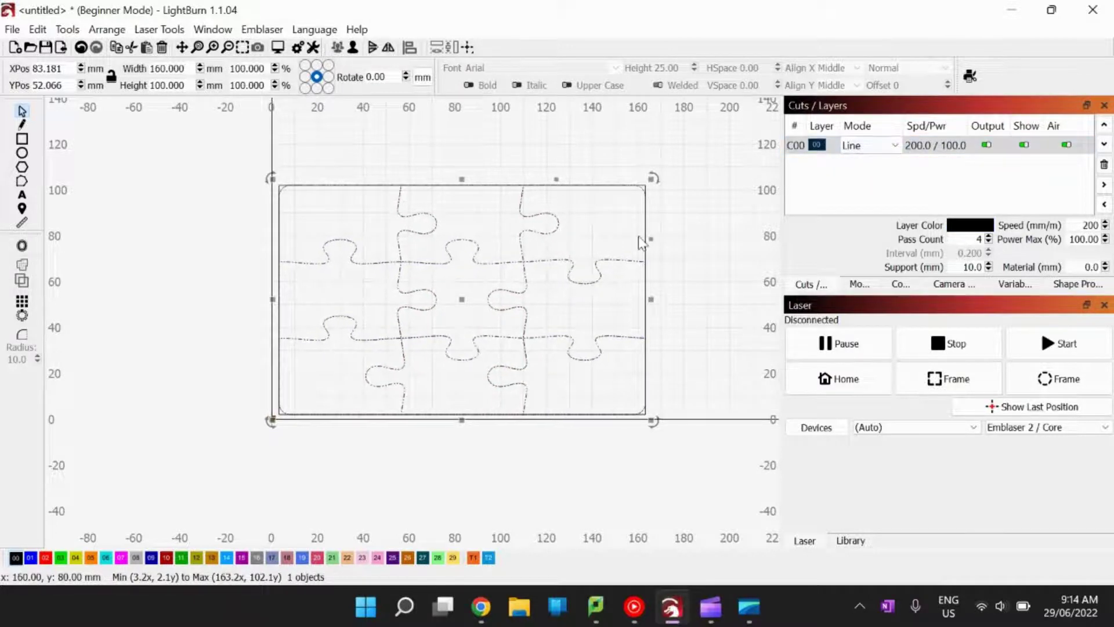
click(607, 215)
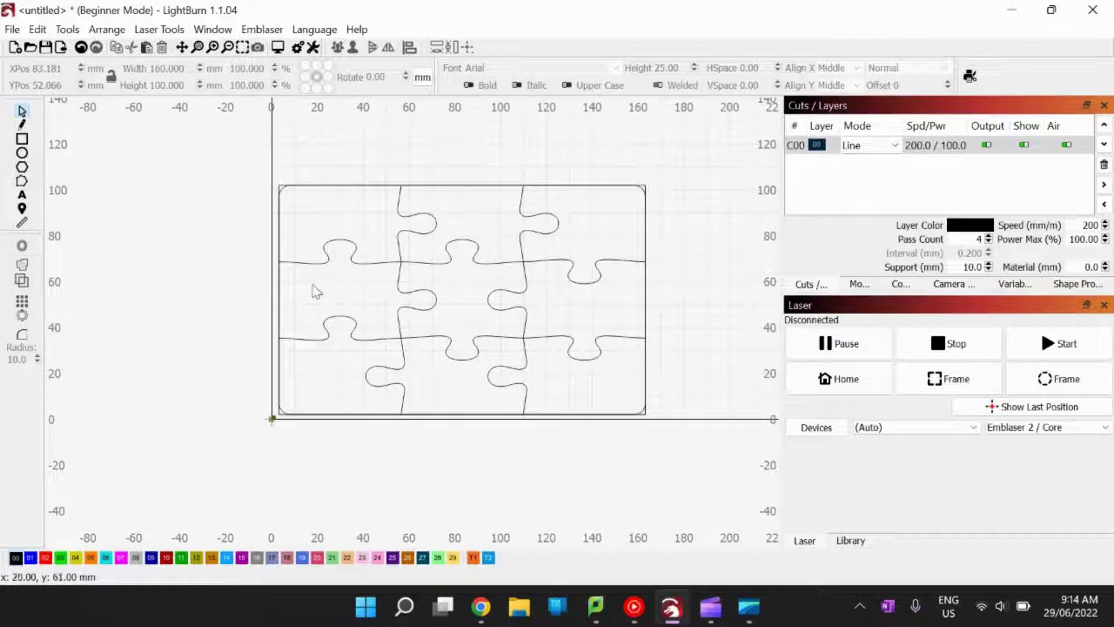
click(333, 254)
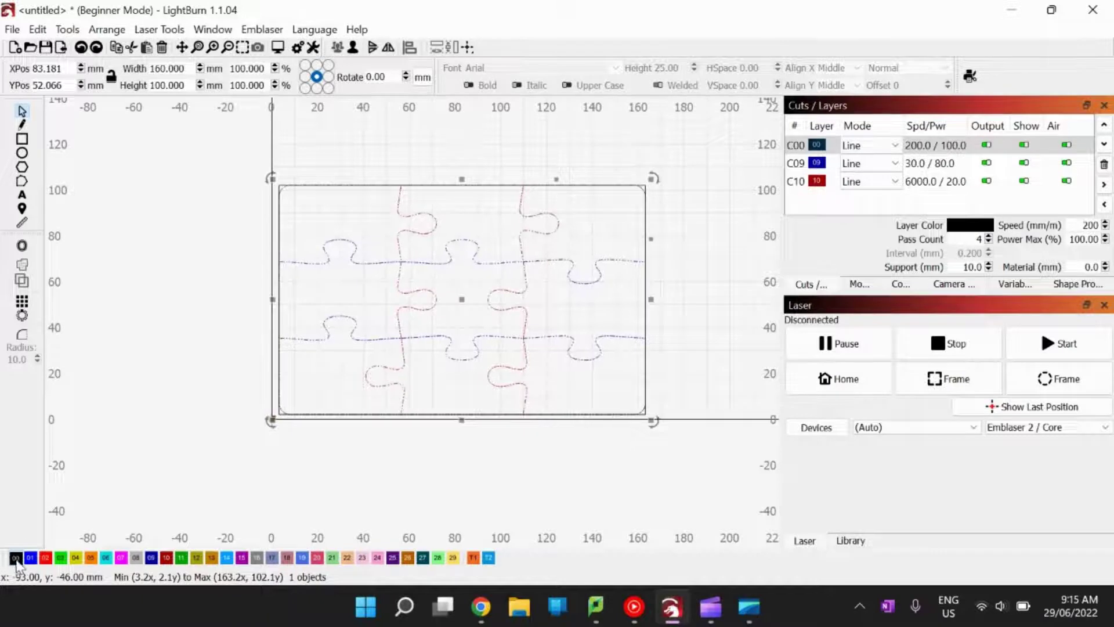
key(ctrl+z)
click(947, 189)
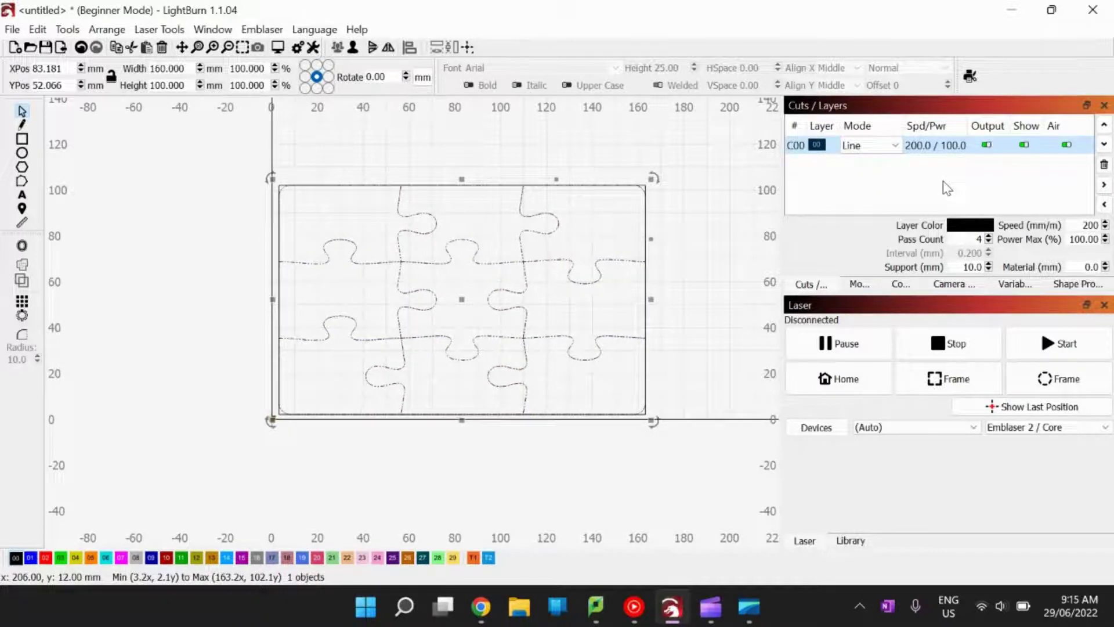
click(664, 238)
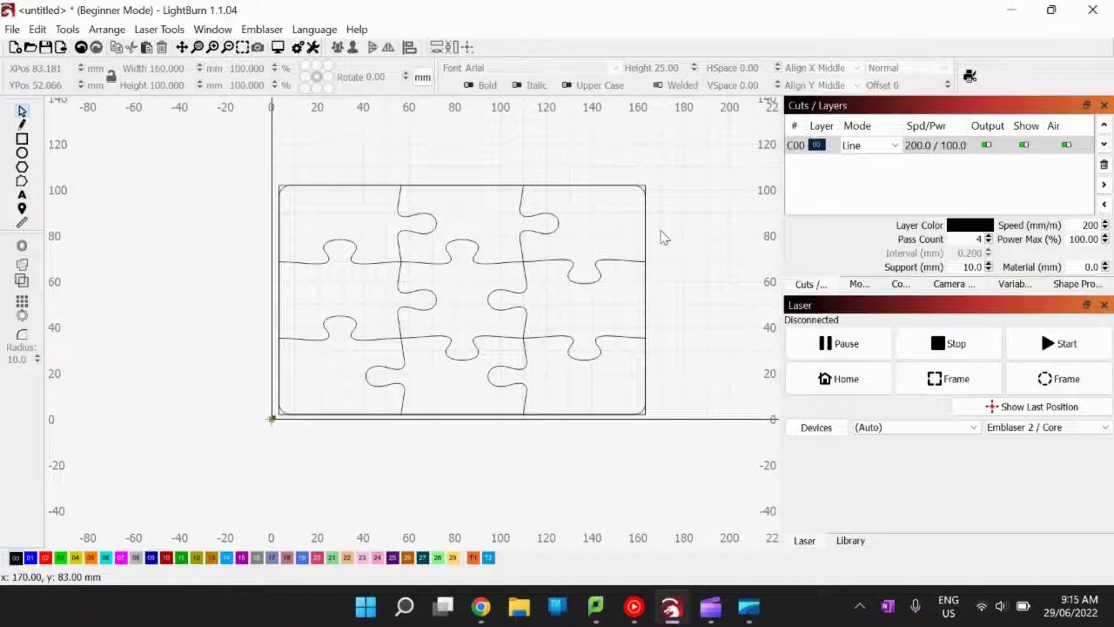
Assign the library's Plywood (Generic) 3.00mm Line preset to layer C00 and review the layer's cut settings without changing them.
click(842, 541)
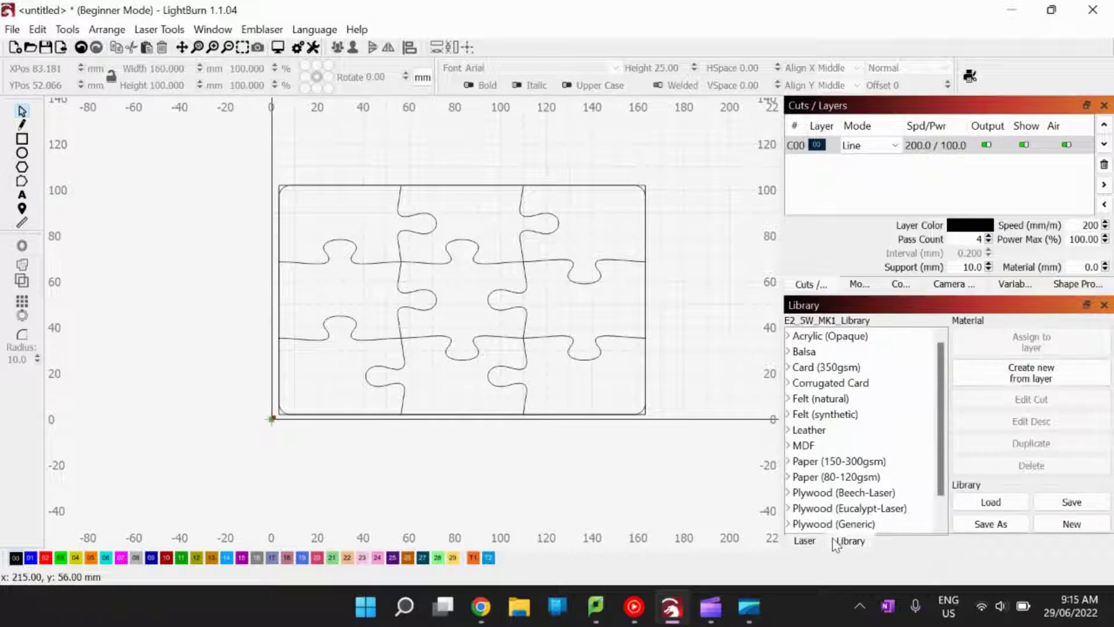
scroll(862, 445, down, 1)
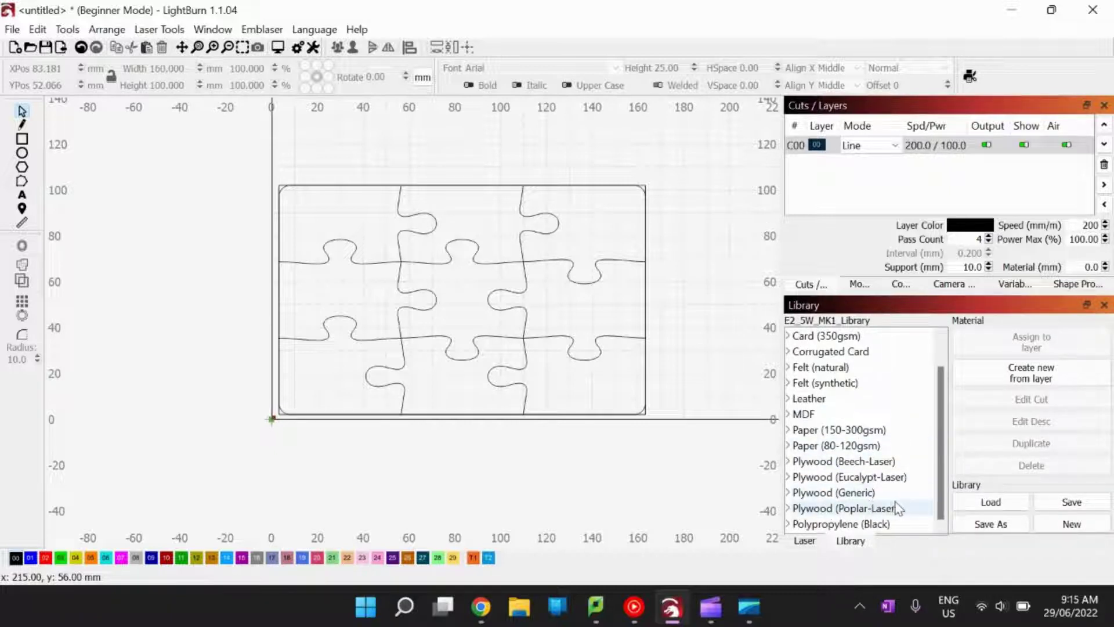
scroll(898, 510, up, 1)
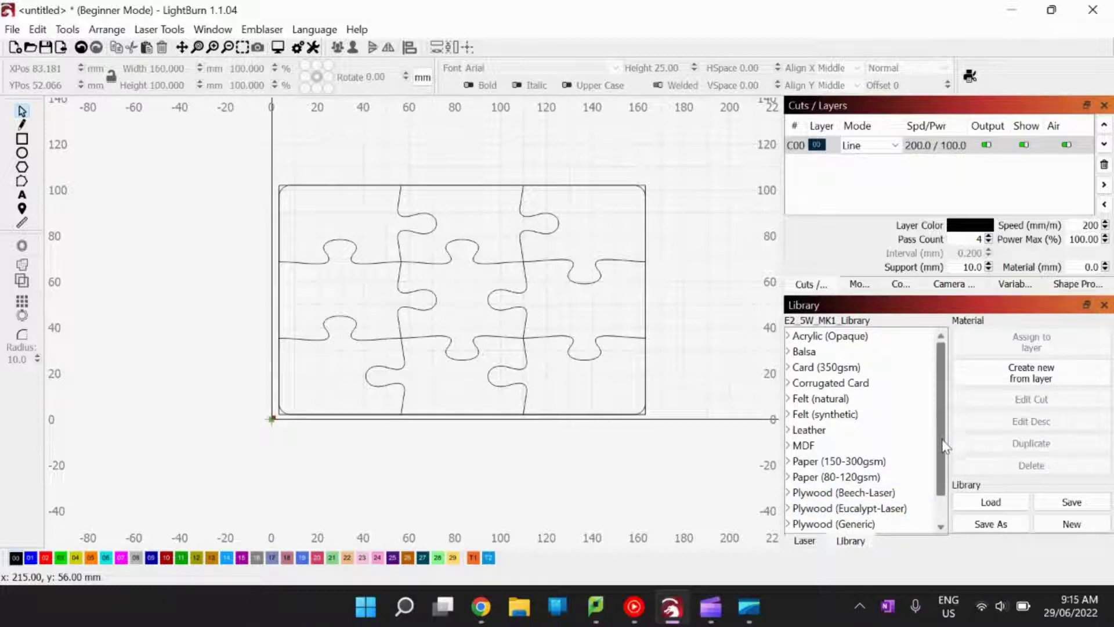
scroll(947, 447, down, 1)
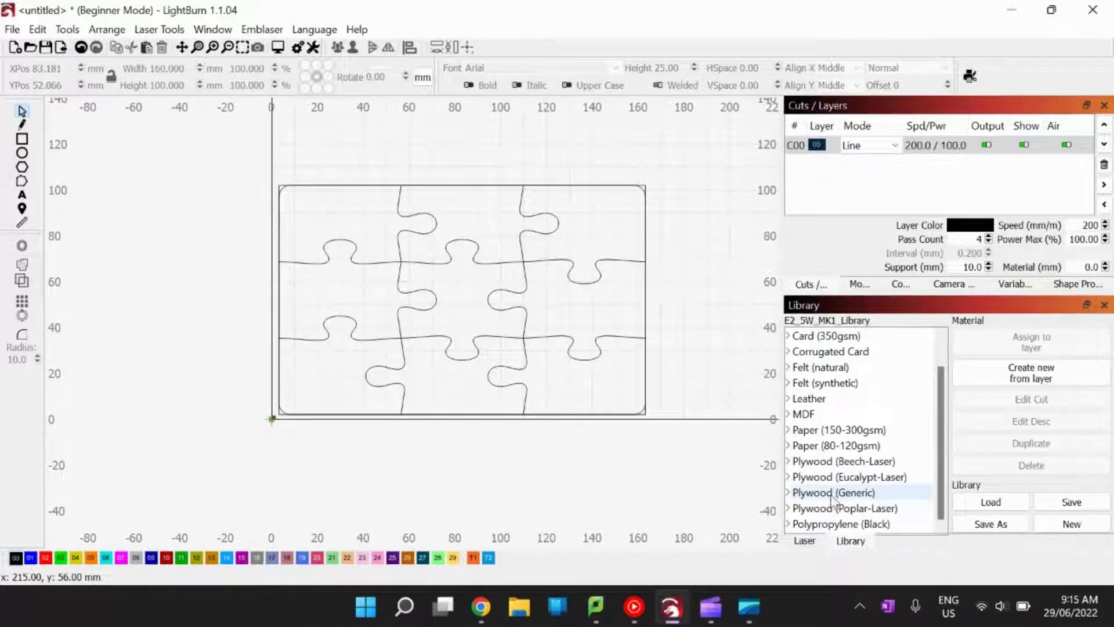
double_click(881, 496)
scroll(897, 494, down, 1)
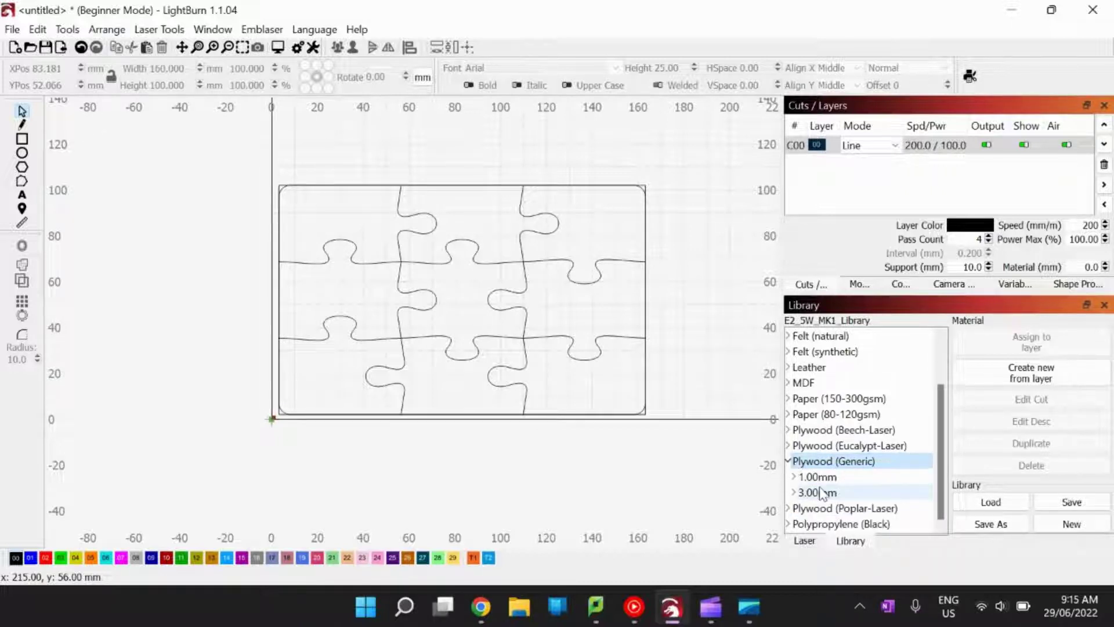
double_click(806, 493)
scroll(925, 469, down, 1)
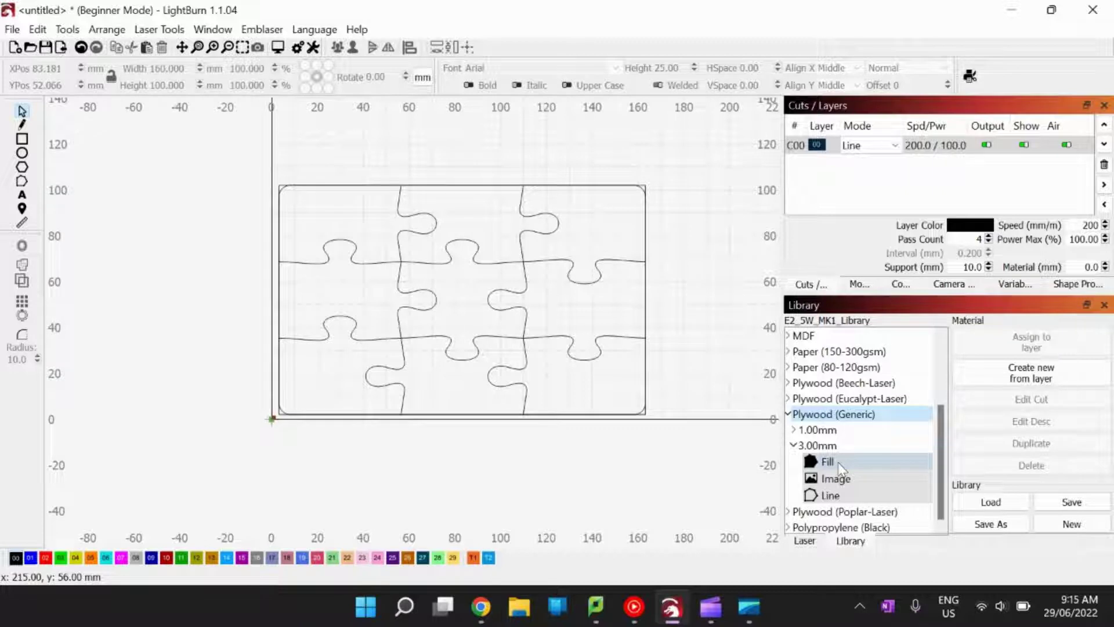
click(839, 496)
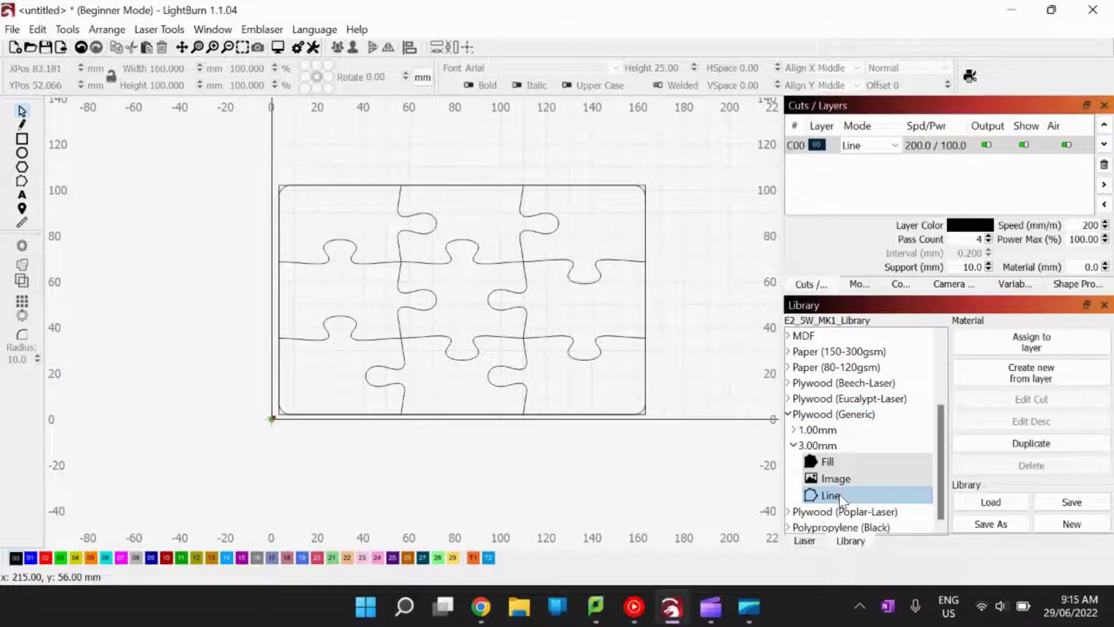
click(1008, 347)
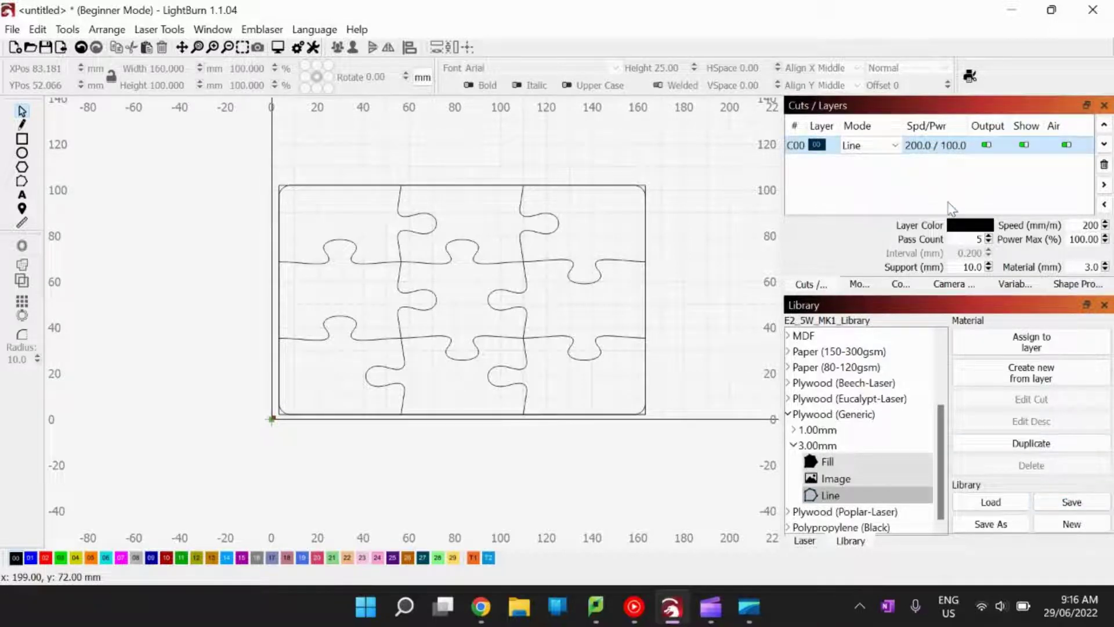
double_click(919, 146)
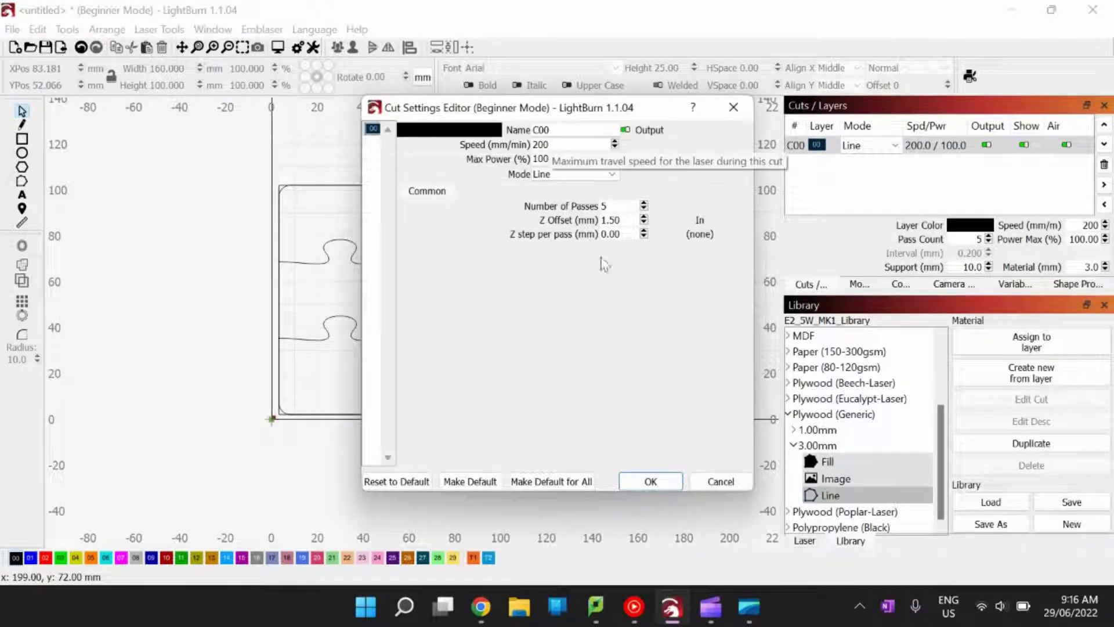
click(709, 487)
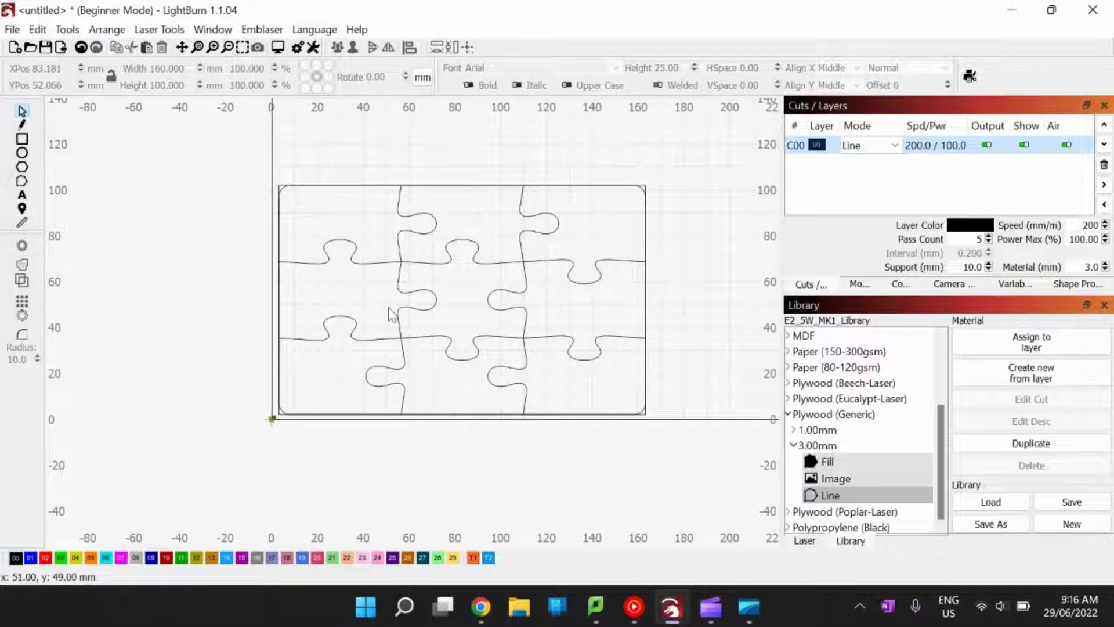
Start a text object on the jigsaw's upper-left piece, clear the trial word "This" and set the text height to 15 mm.
click(24, 196)
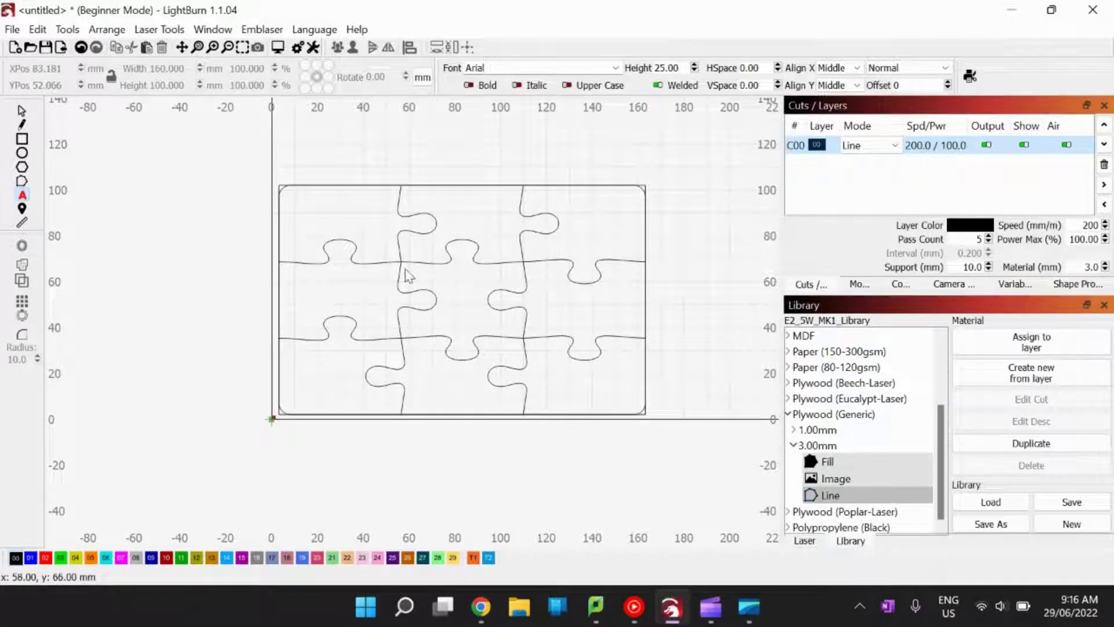
click(384, 244)
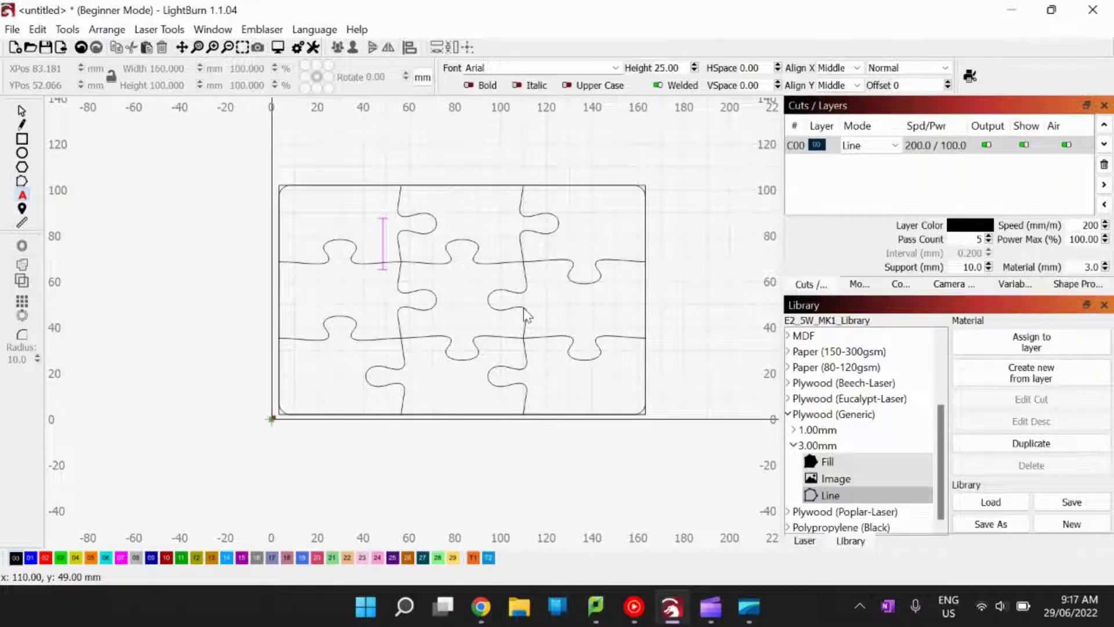
text(This)
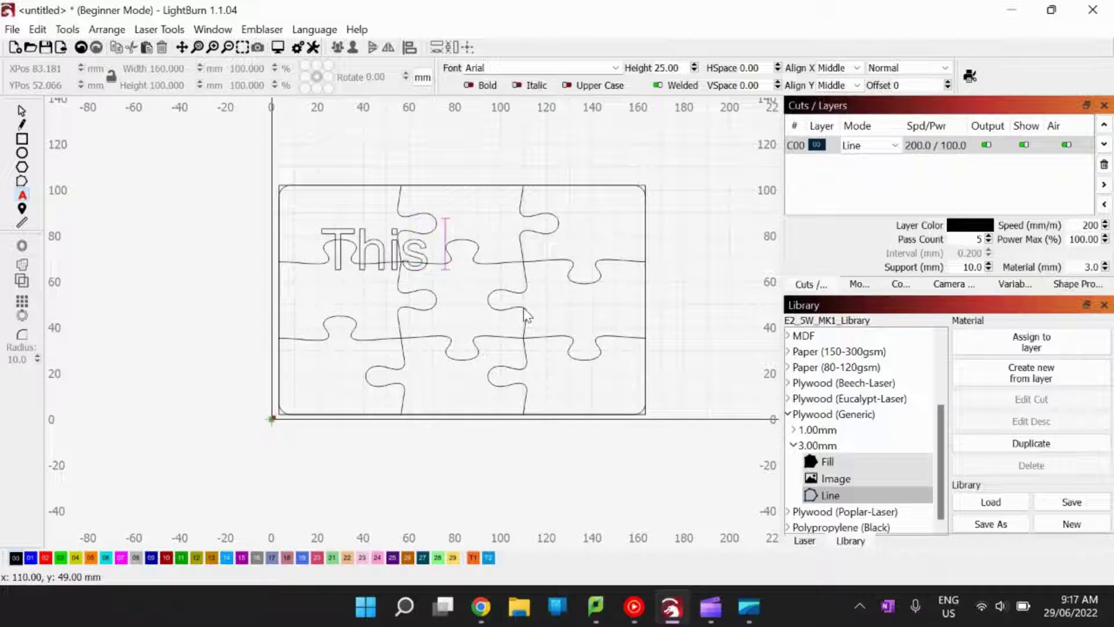
key(BackSpace)
key(BackSpace)
key(BackSpace)
key(BackSpace)
key(BackSpace)
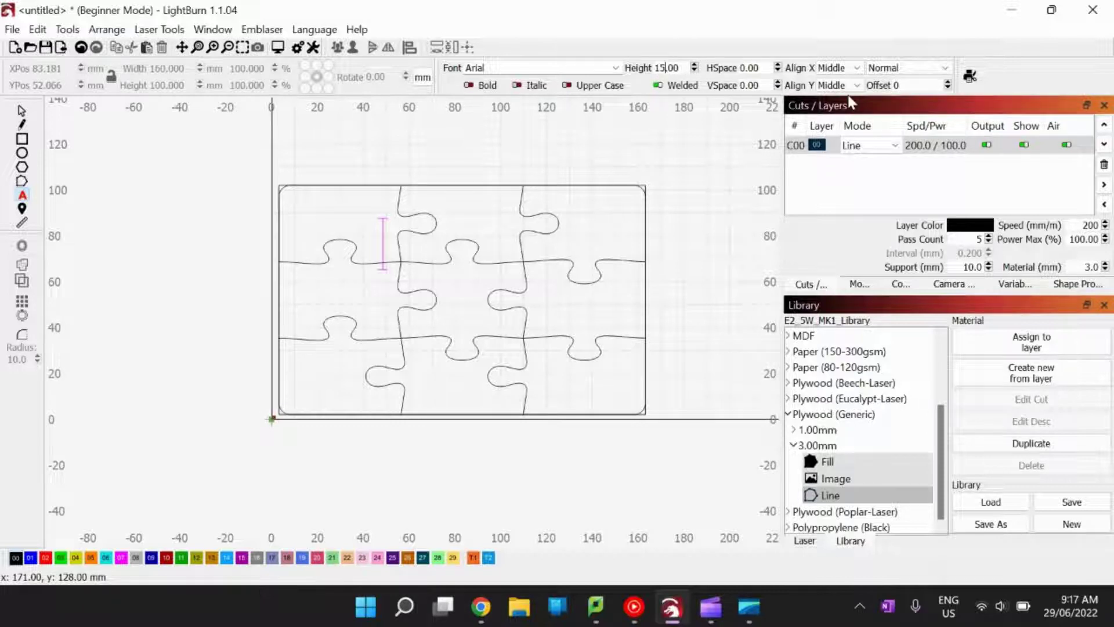
key(Tab)
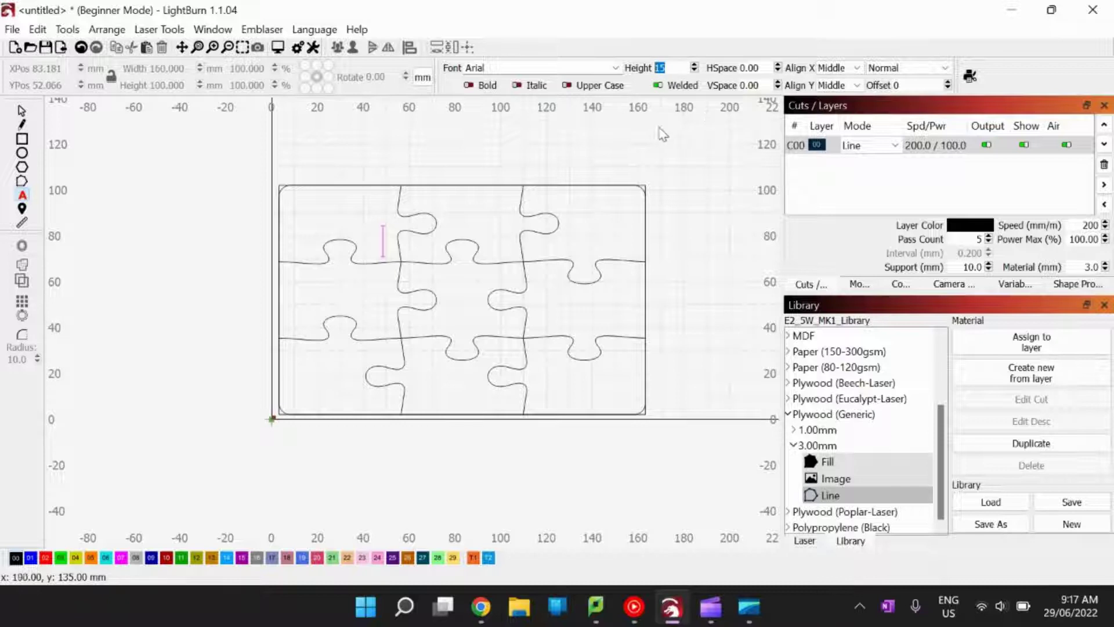
Place a text object on the upper-left piece with the first line "This little piggy went to market,".
click(388, 240)
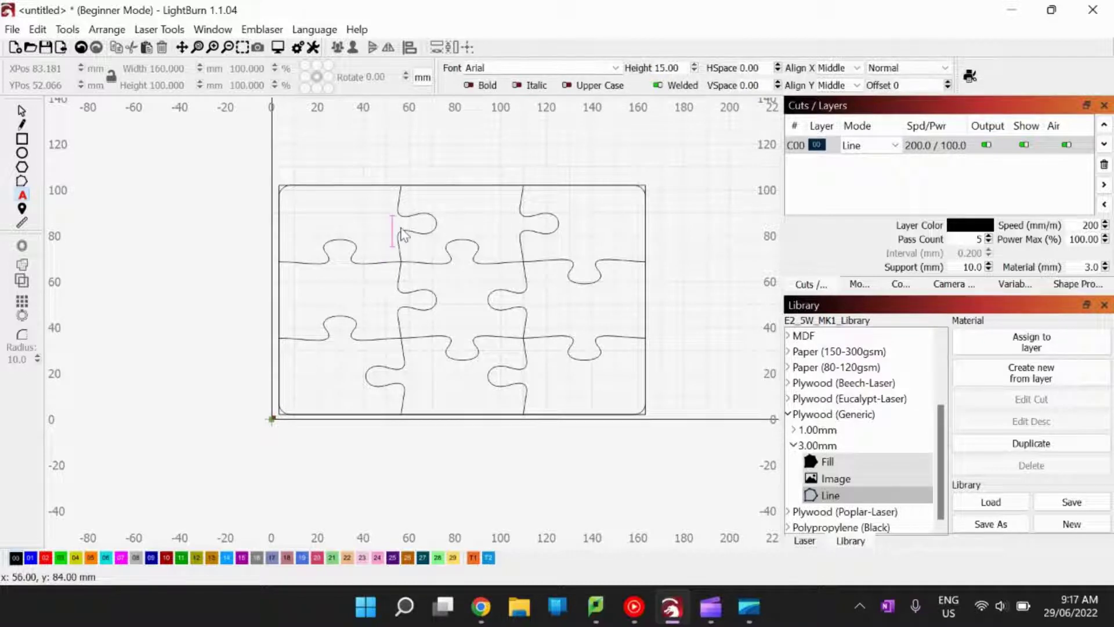
text(This little )
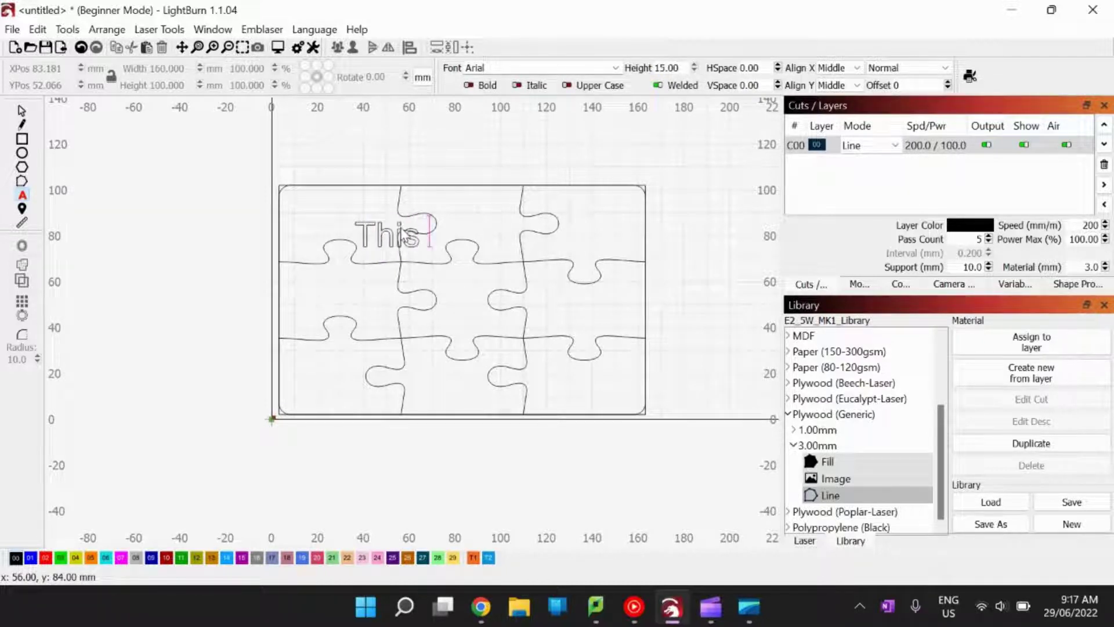
text(p)
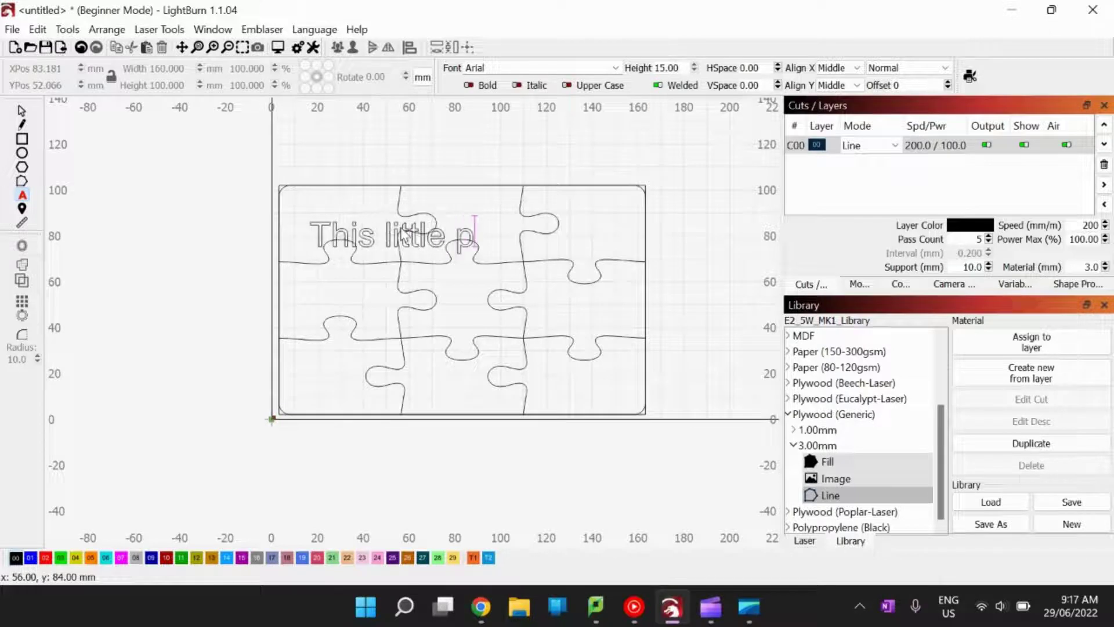
text(iggy when)
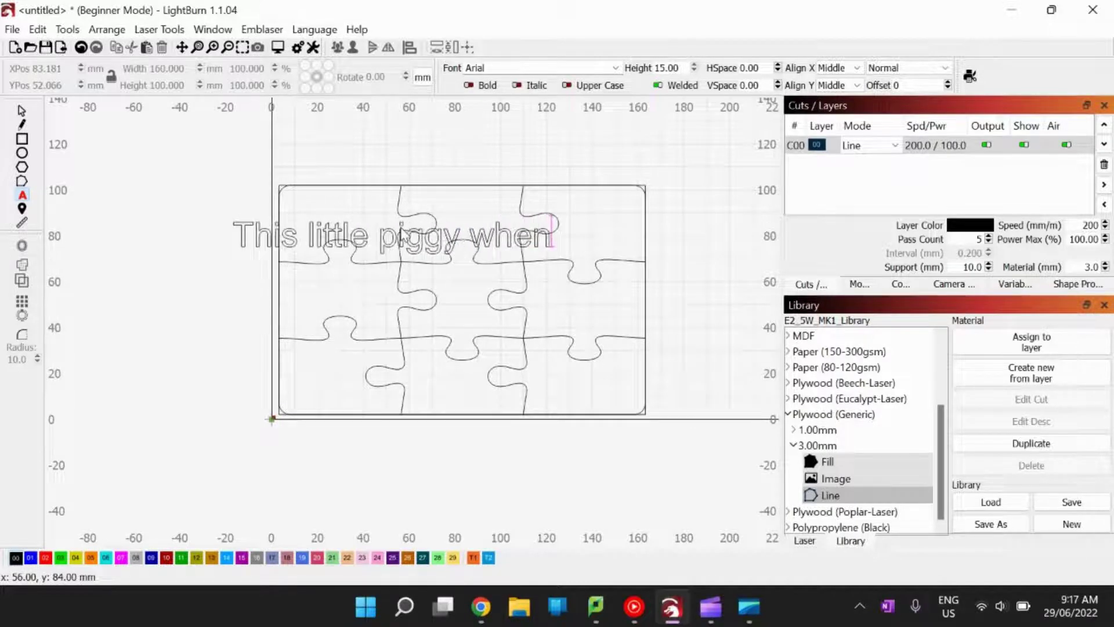
key(BackSpace)
key(BackSpace)
key(BackSpace)
text(ent to ma)
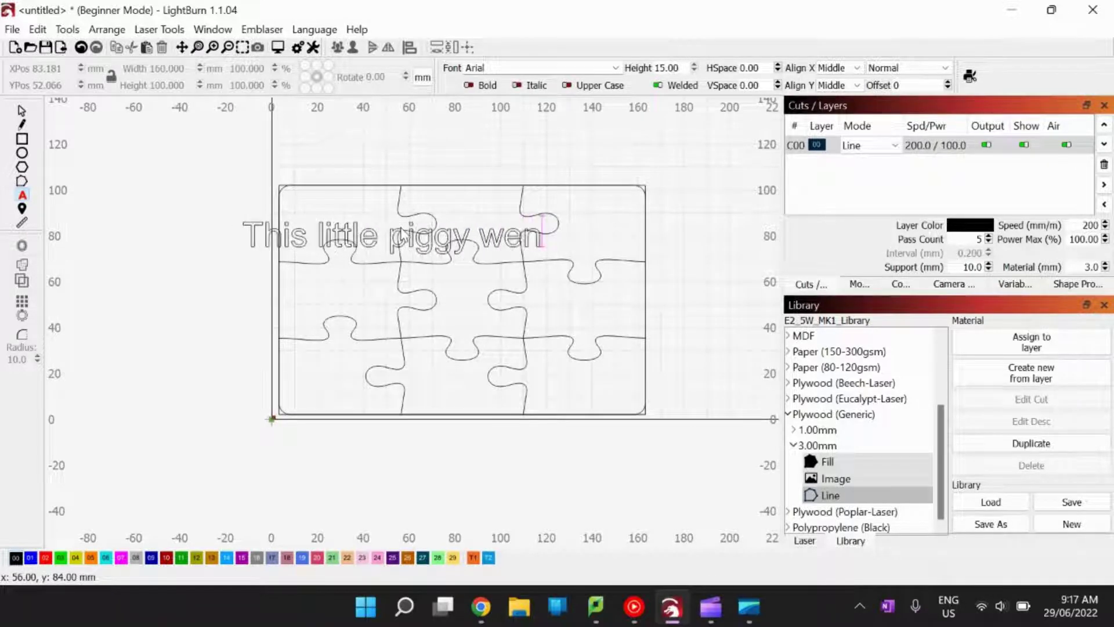
text(rket)
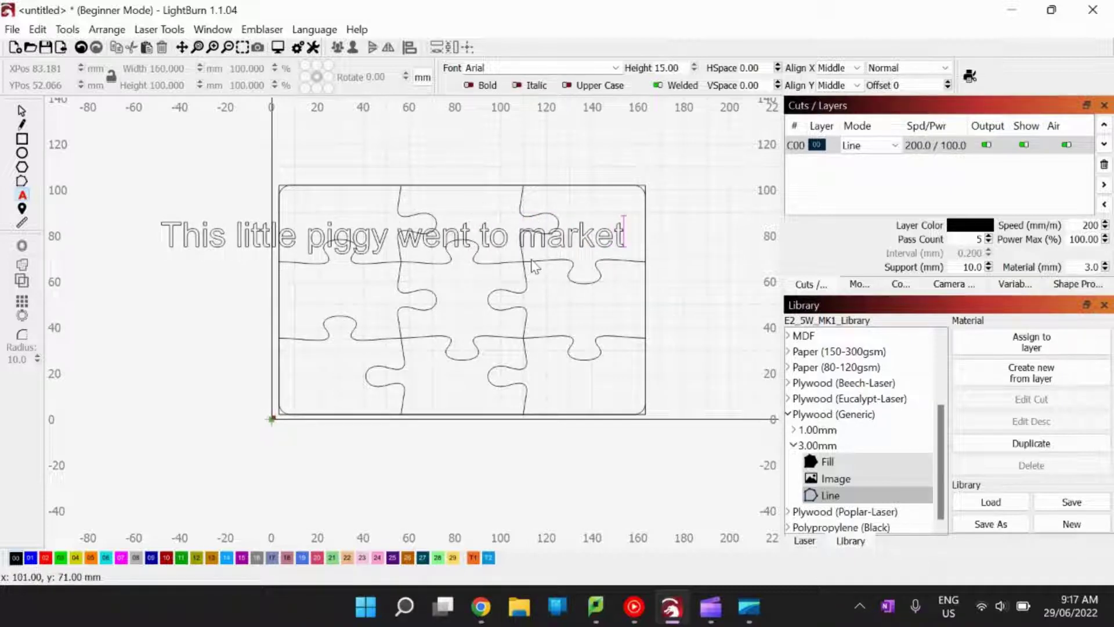
text(,)
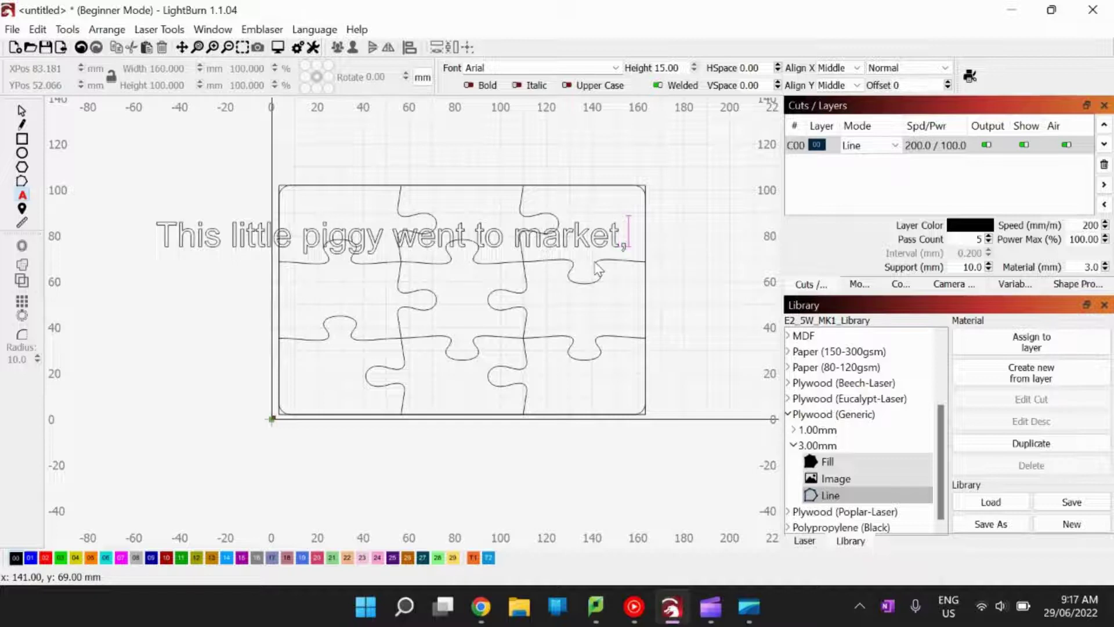
Add the second line "This little piggy stayed home!" to the text and finish text entry.
key(Return)
text(Thisa)
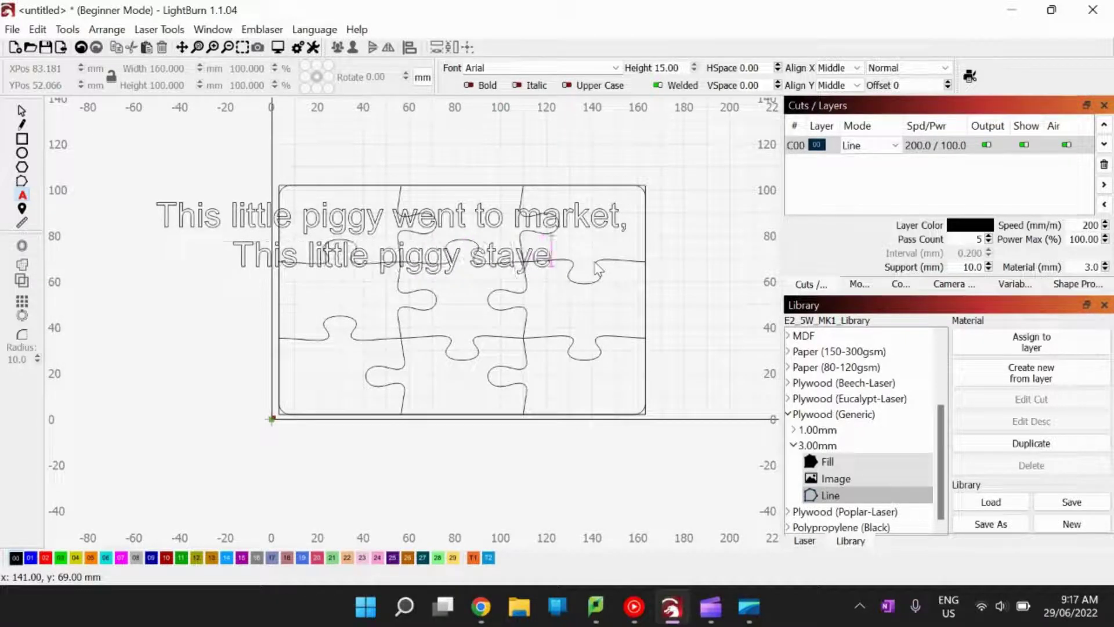
text(d home)
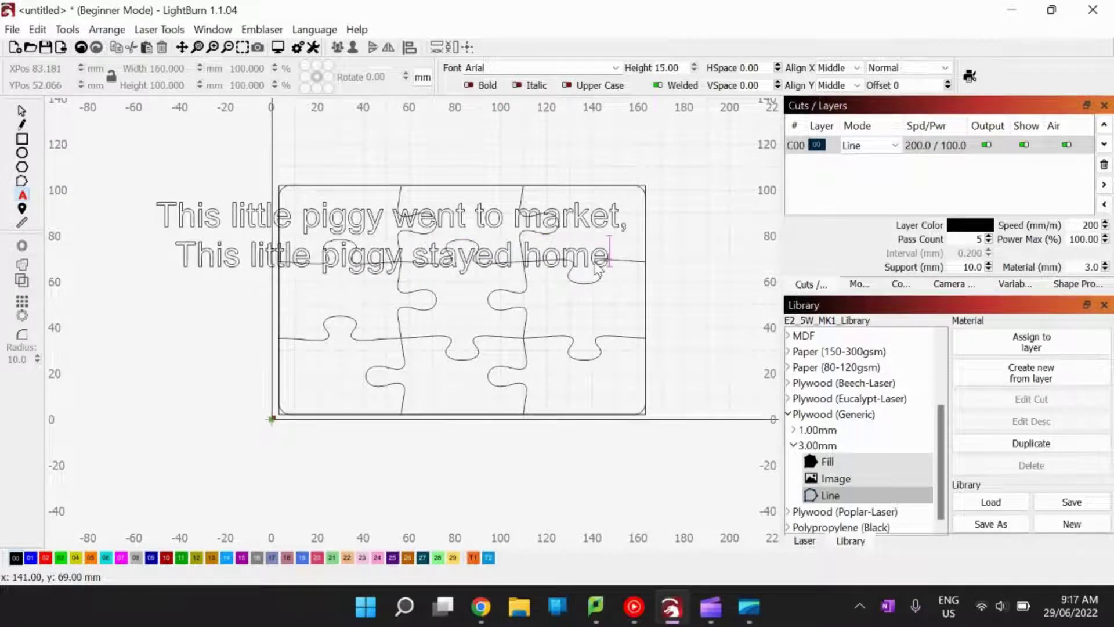
text(!)
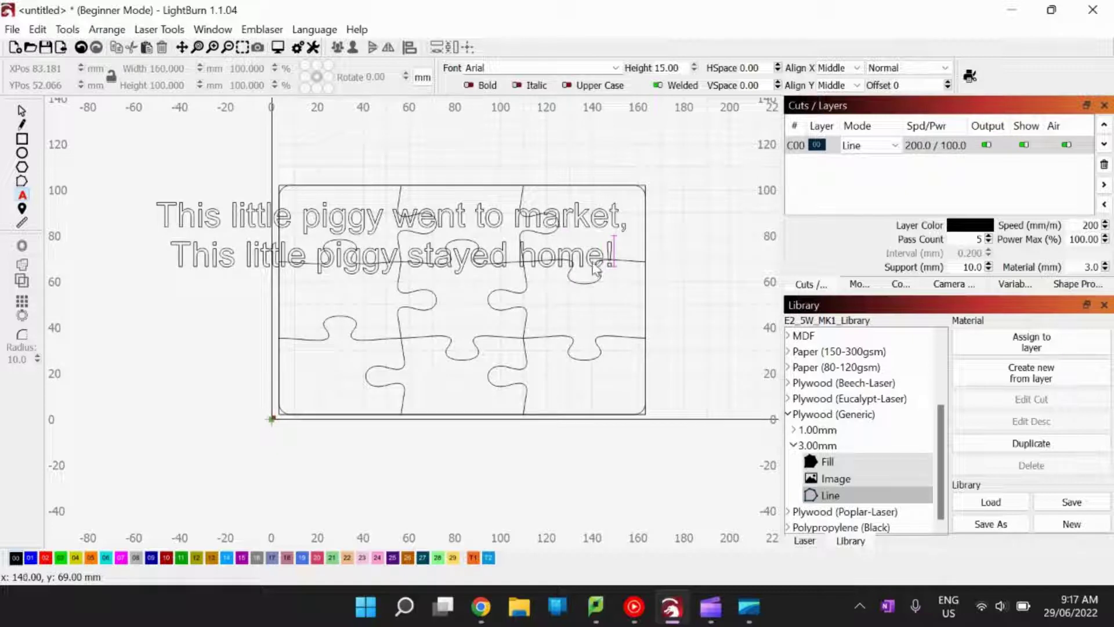
key(Escape)
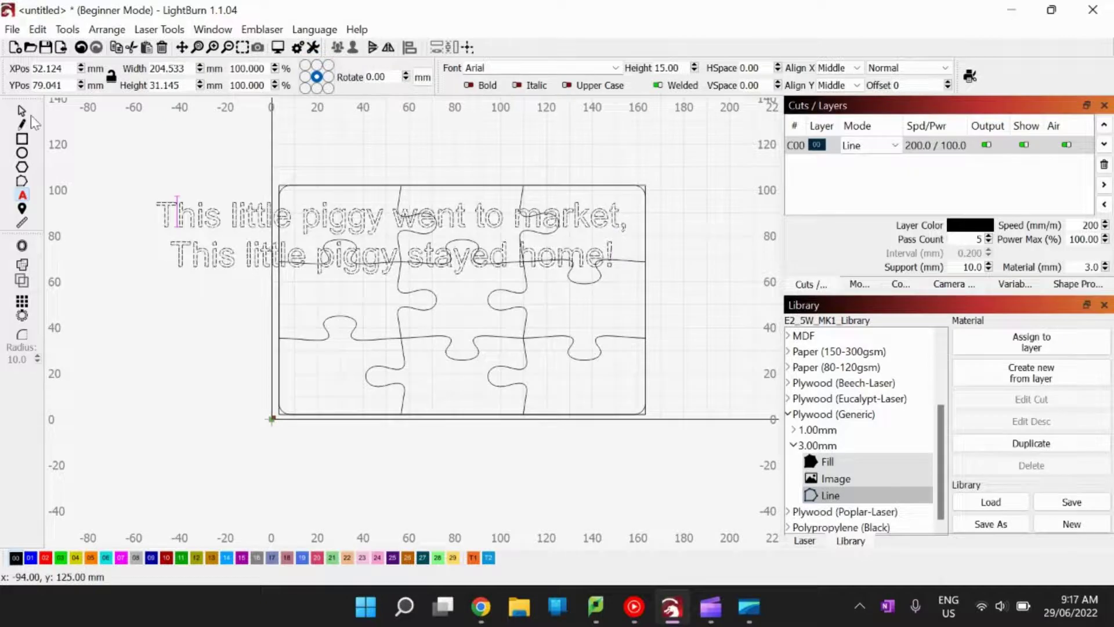
Resize the text to about 150 x 45 mm and place its centre at about X 82.3, Y 75.0 mm within the jigsaw.
click(22, 111)
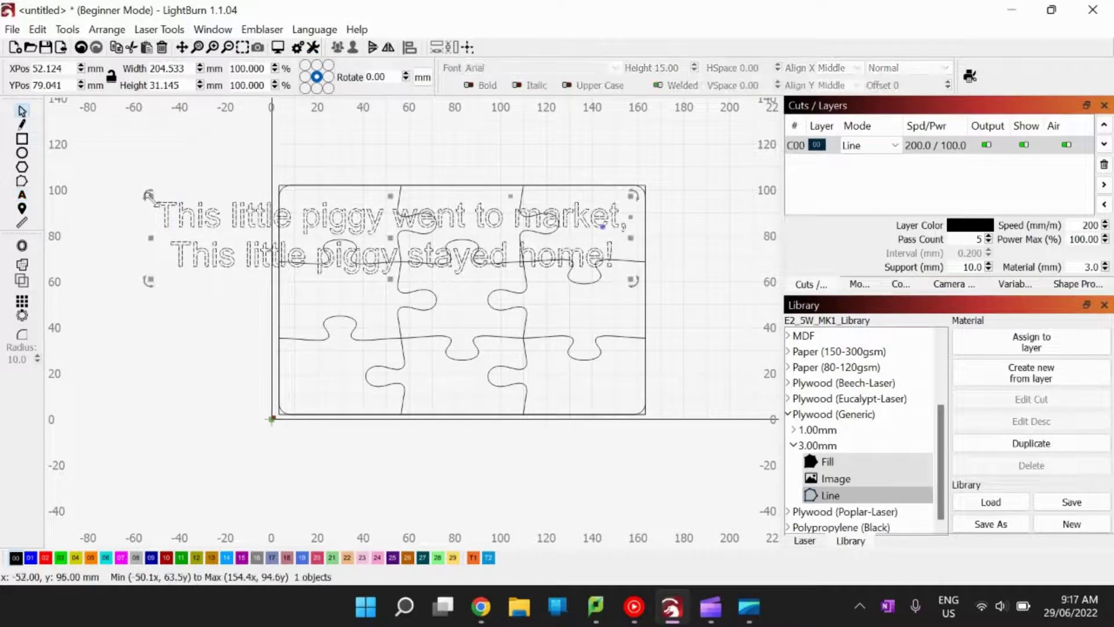
drag(149, 195, 292, 238)
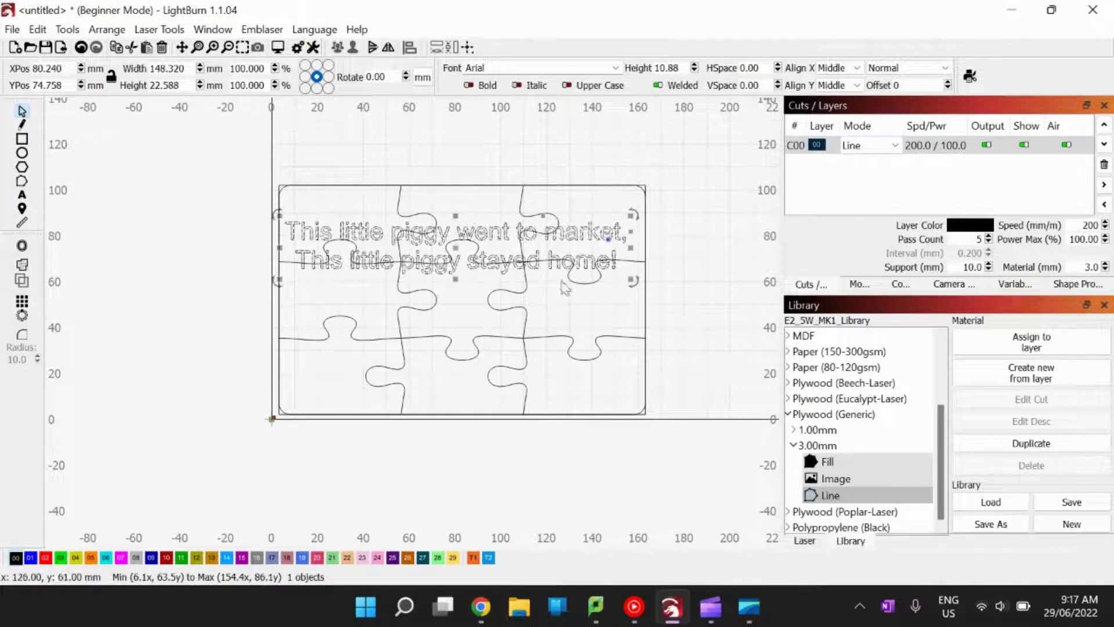
mouse_move(628, 281)
mouse_down()
mouse_move(735, 287)
mouse_move(611, 280)
mouse_up()
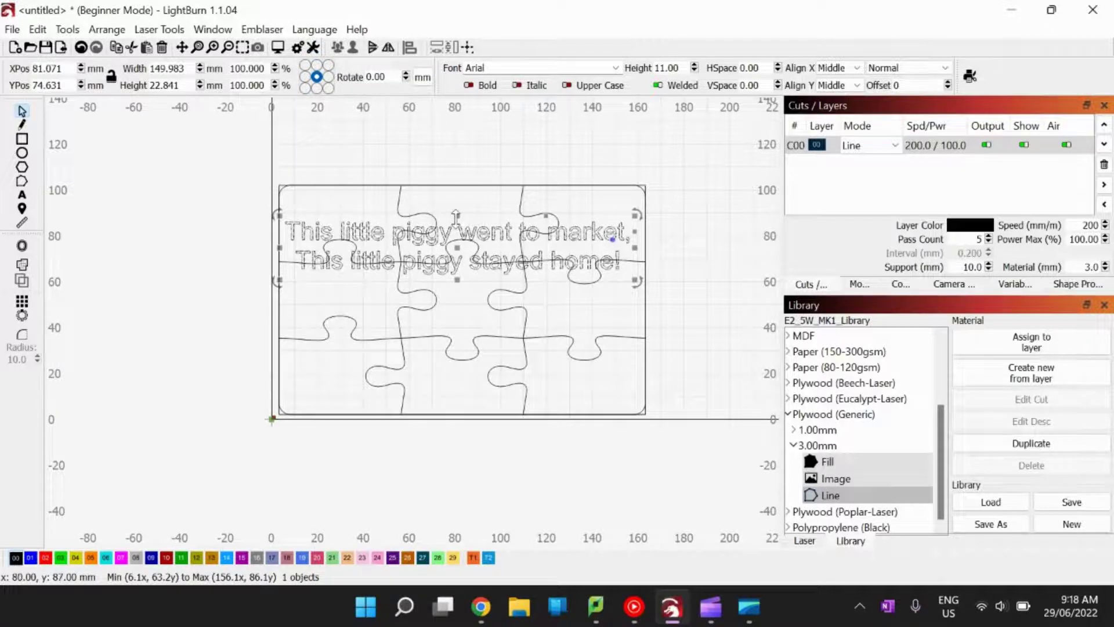
drag(457, 216, 458, 196)
drag(457, 280, 456, 313)
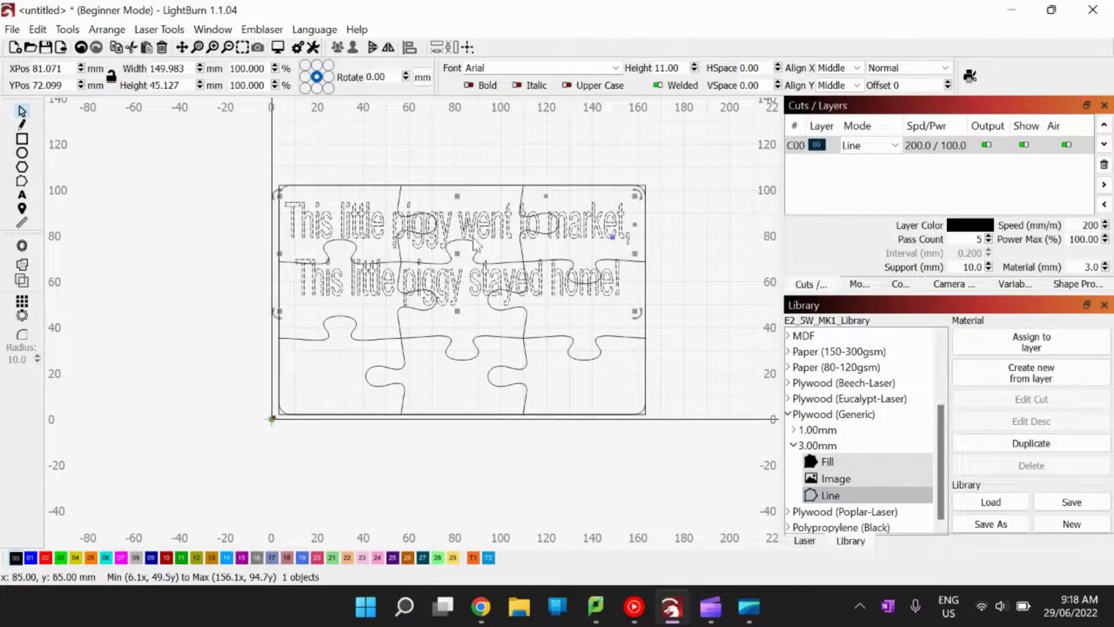
drag(477, 231, 484, 225)
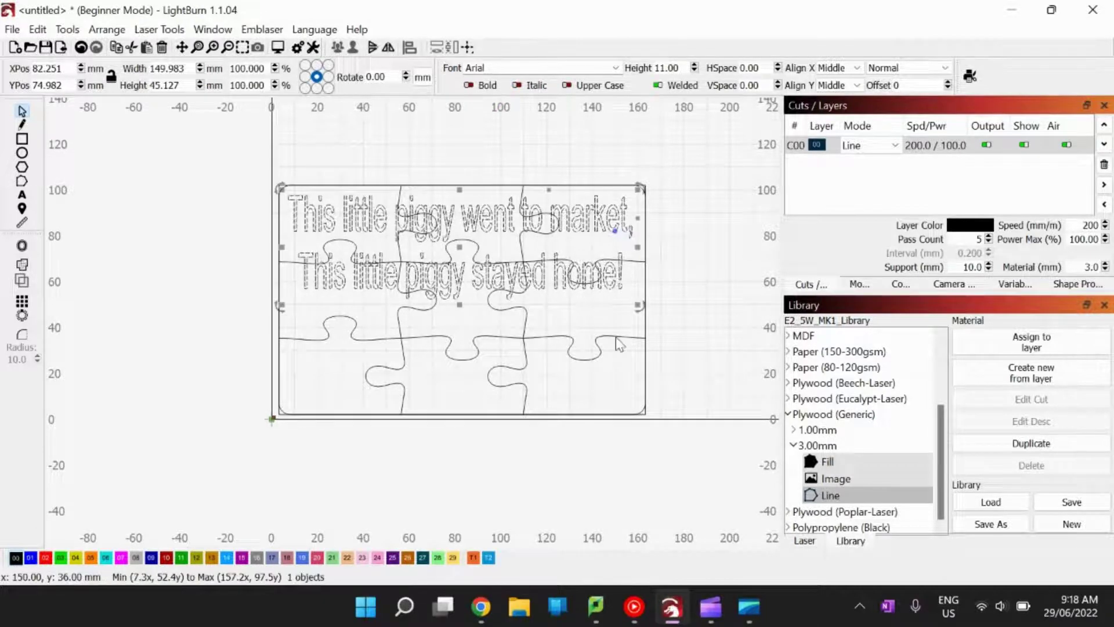
Change the text's font to Berlin Sans FB Demi and deselect it.
click(615, 68)
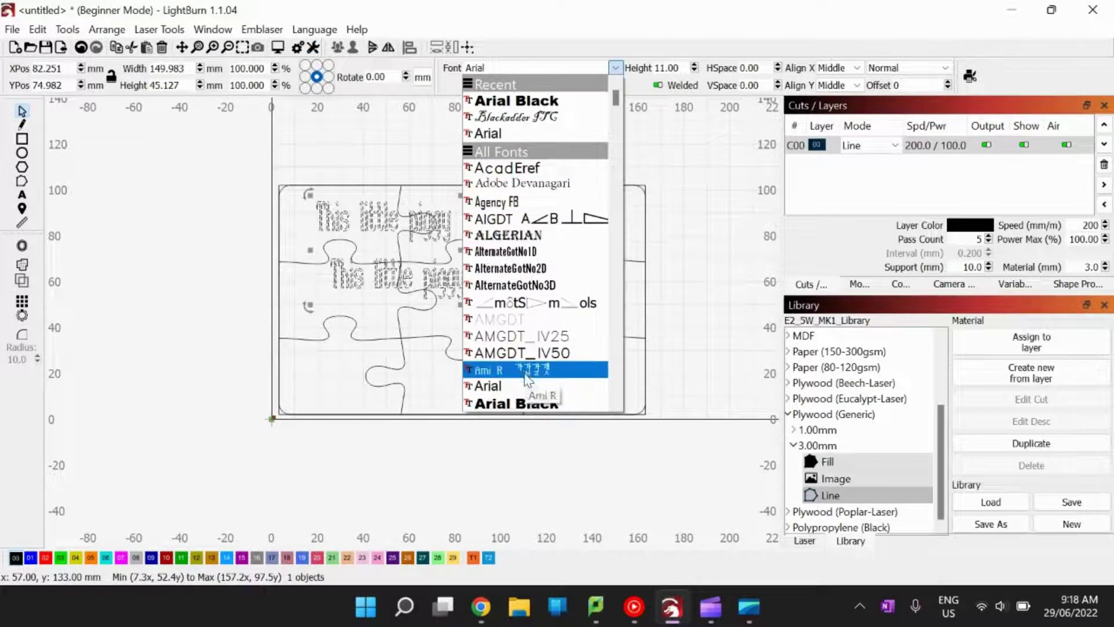
scroll(525, 383, down, 3)
scroll(529, 359, down, 7)
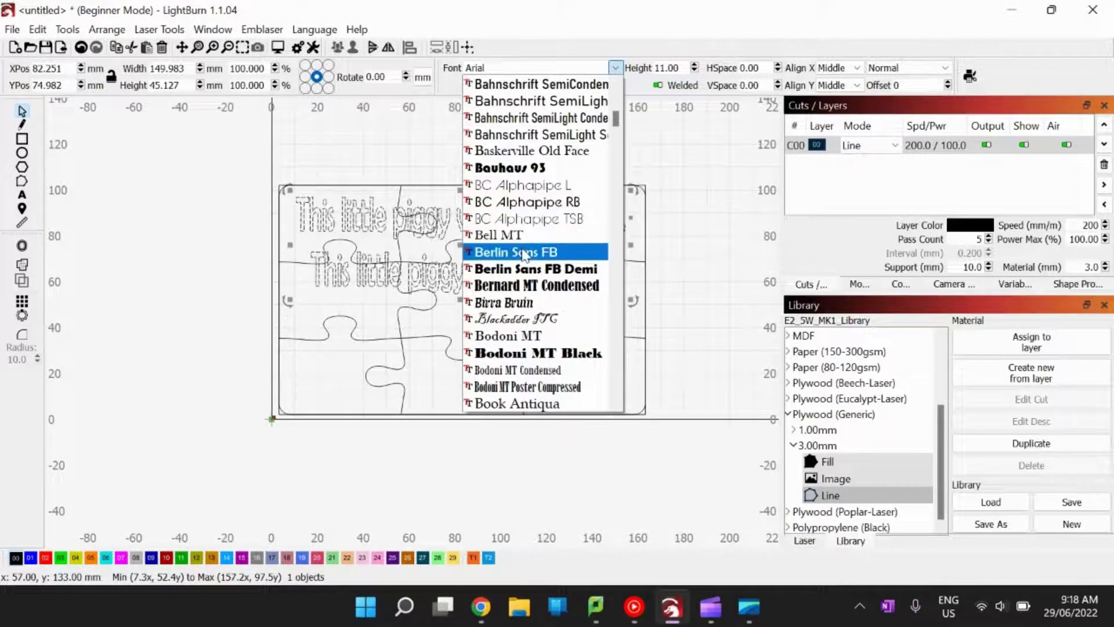
click(523, 269)
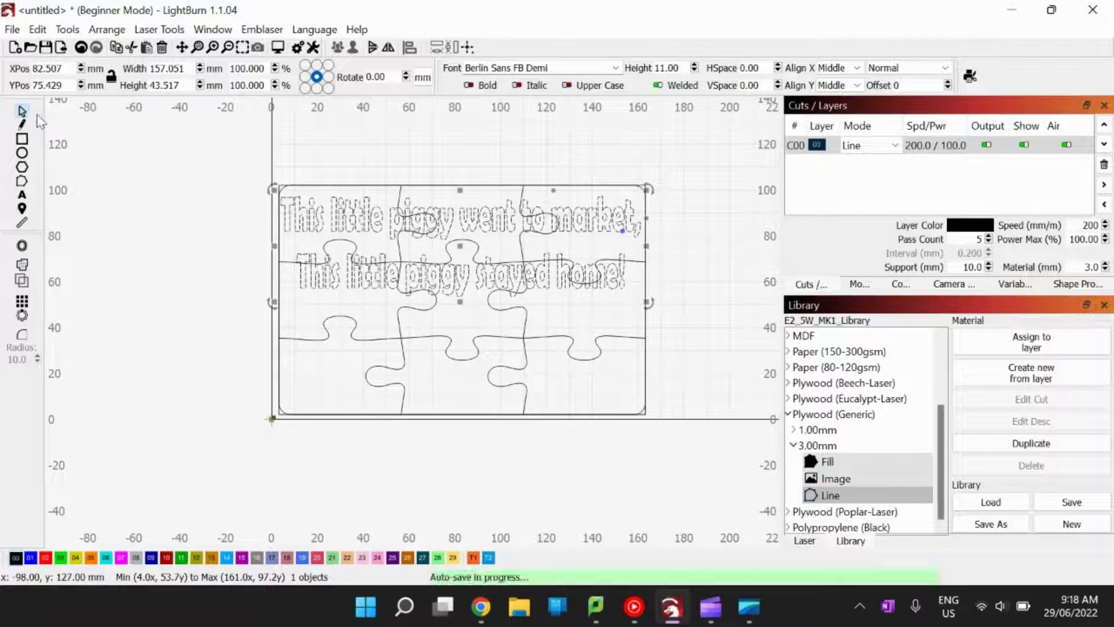
click(222, 306)
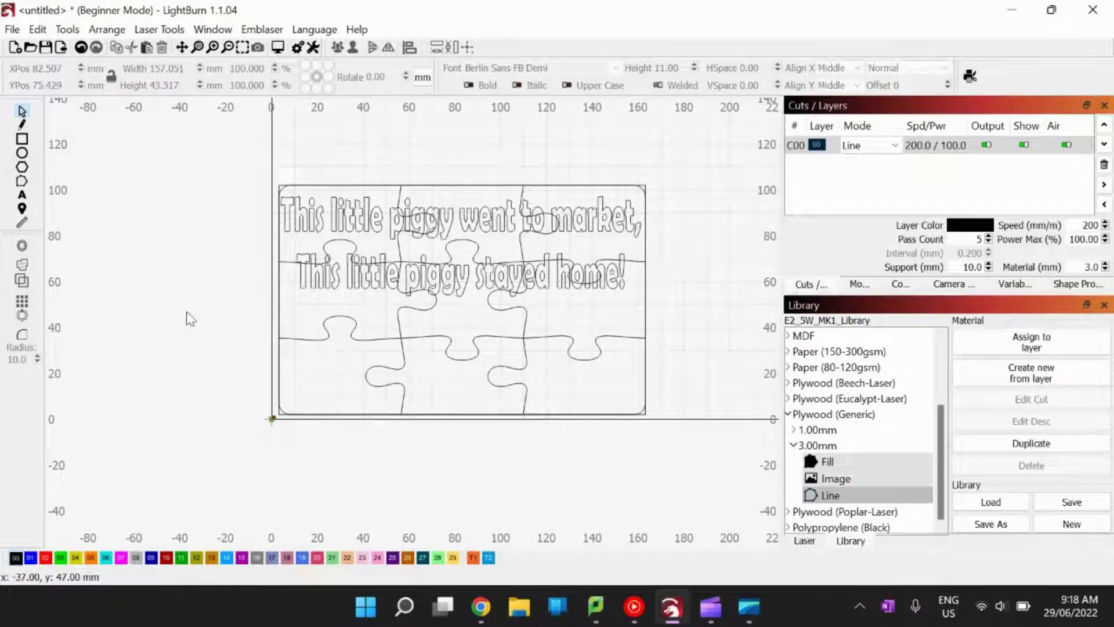
Reposition the nursery-rhyme text with its centre at about X 83.4, Y 74.8 mm on the jigsaw and deselect it.
click(372, 219)
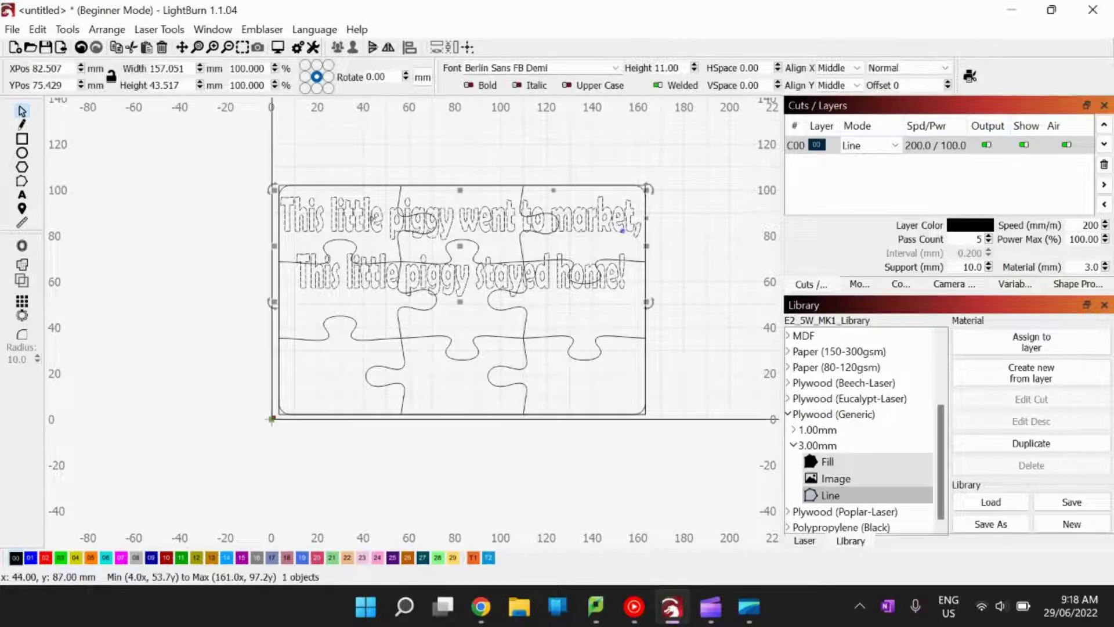
key(Down)
key(Right)
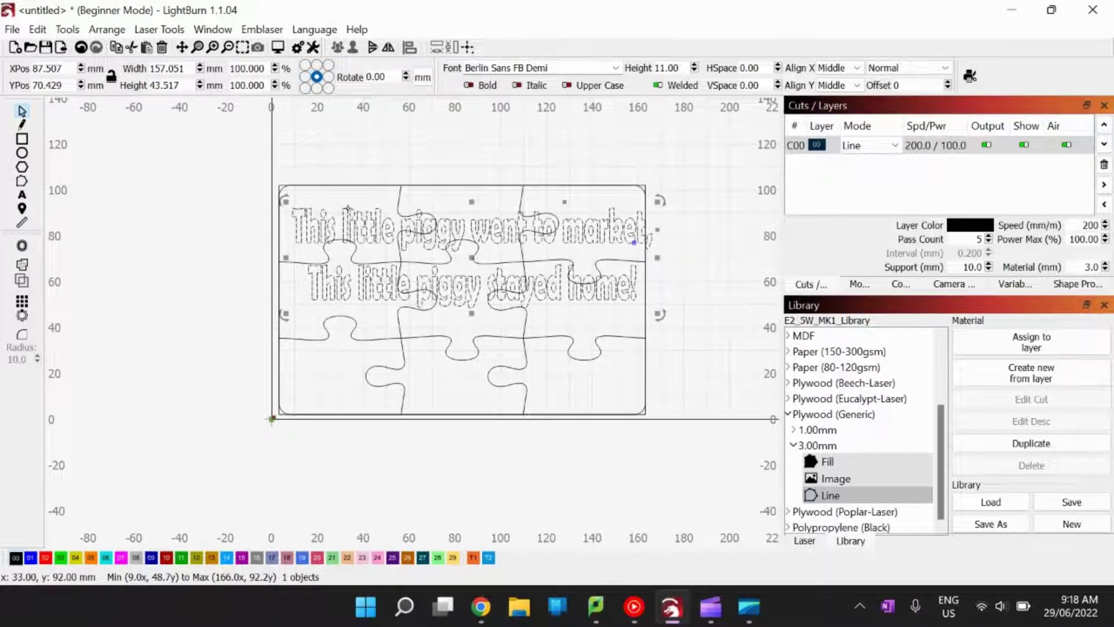
drag(347, 208, 335, 204)
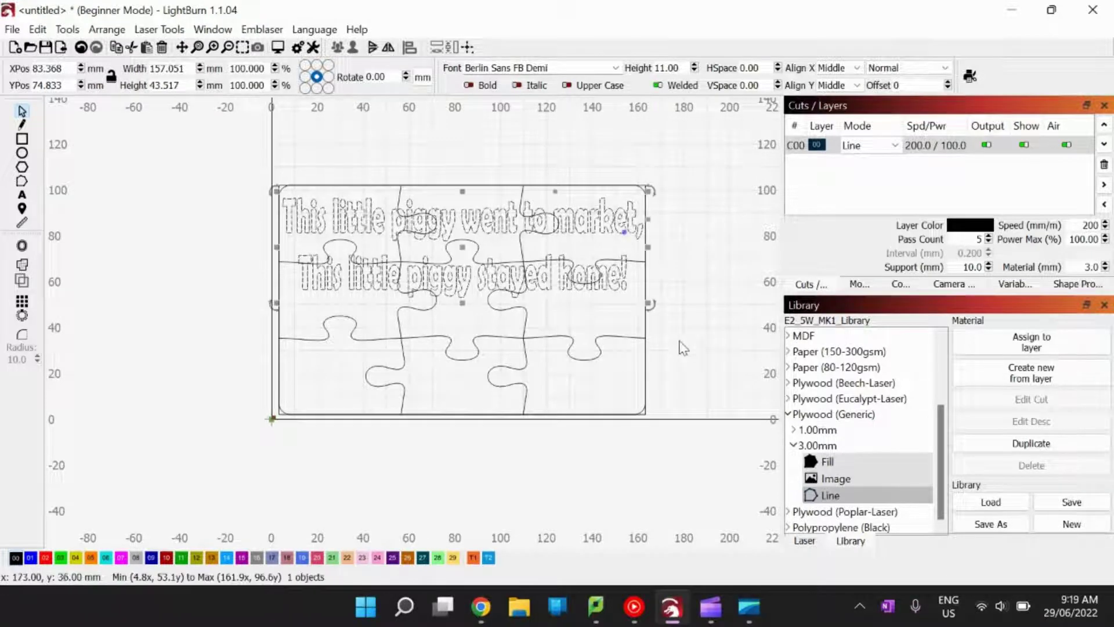
click(710, 355)
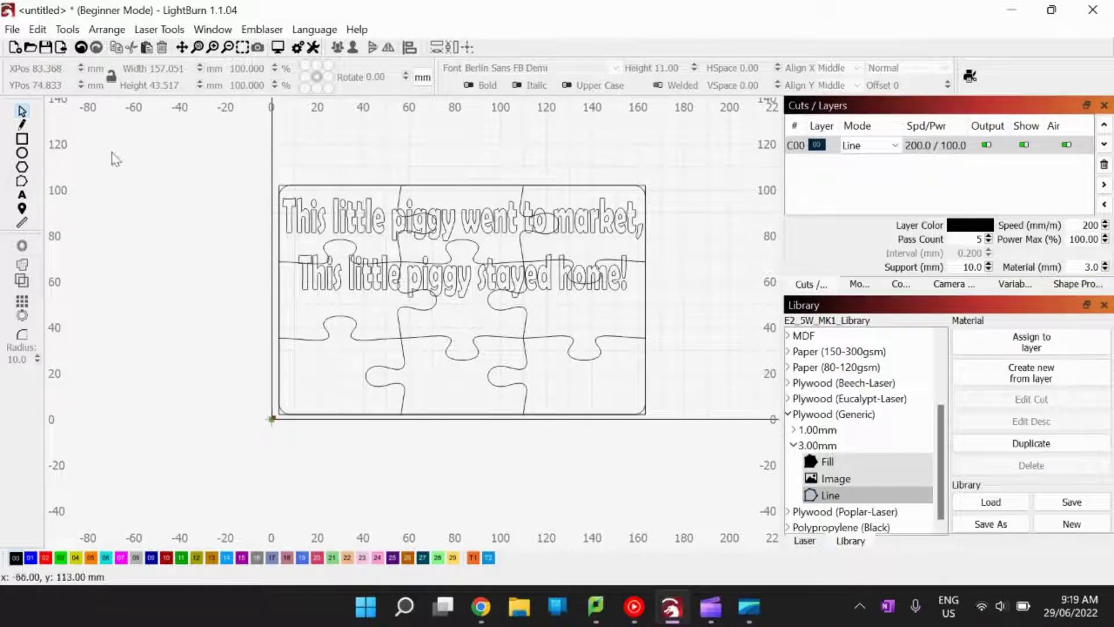
Move the text to the blue layer C01 and set that layer's mode to Fill.
click(296, 222)
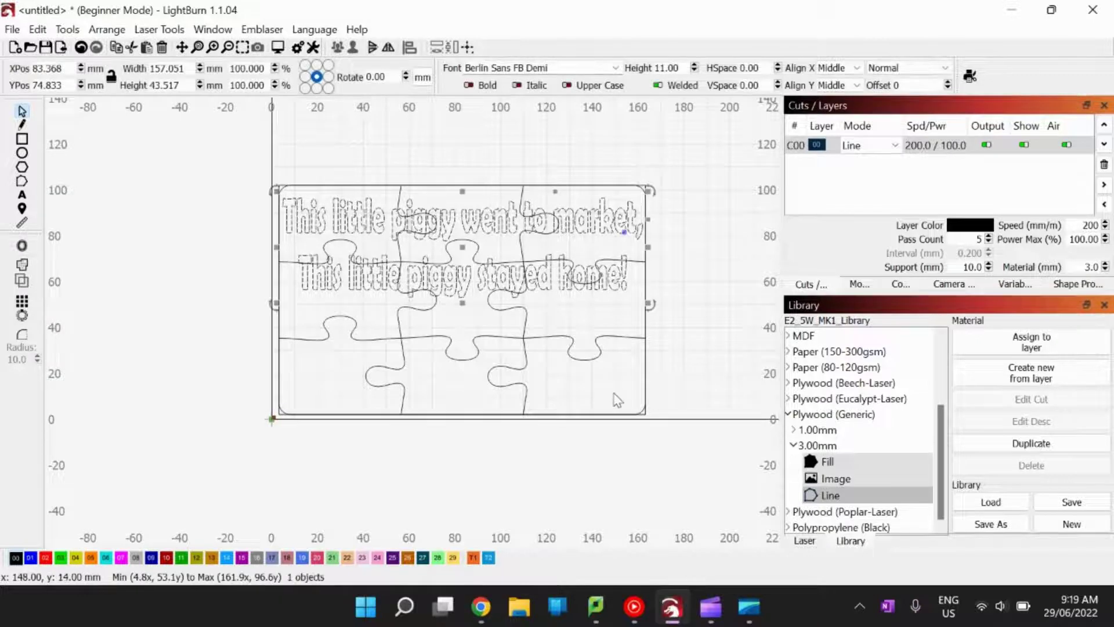
click(30, 558)
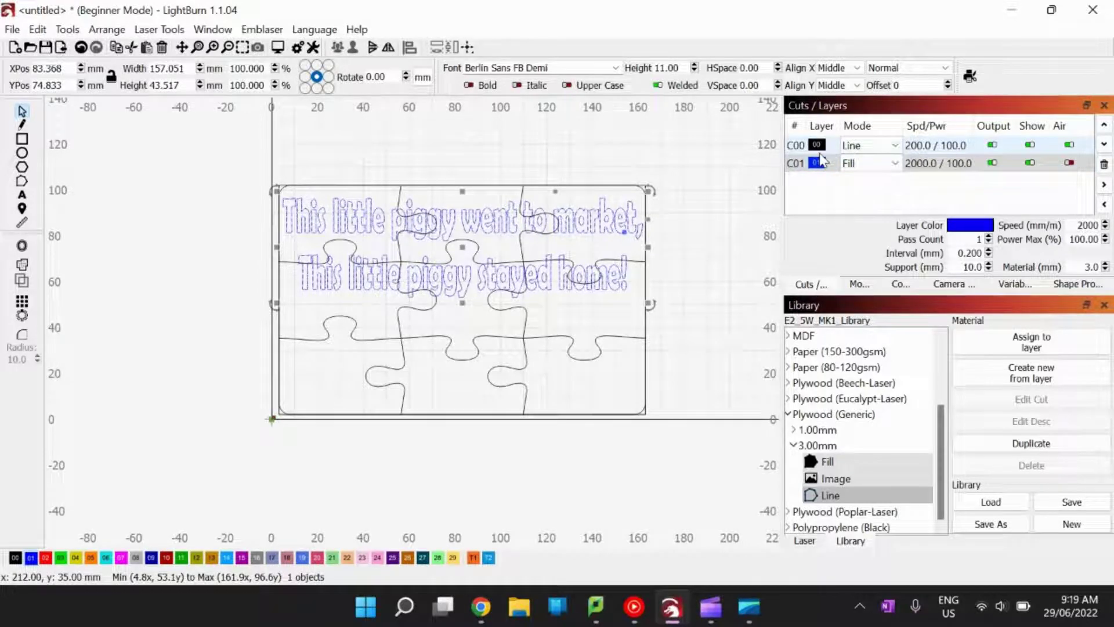
click(871, 164)
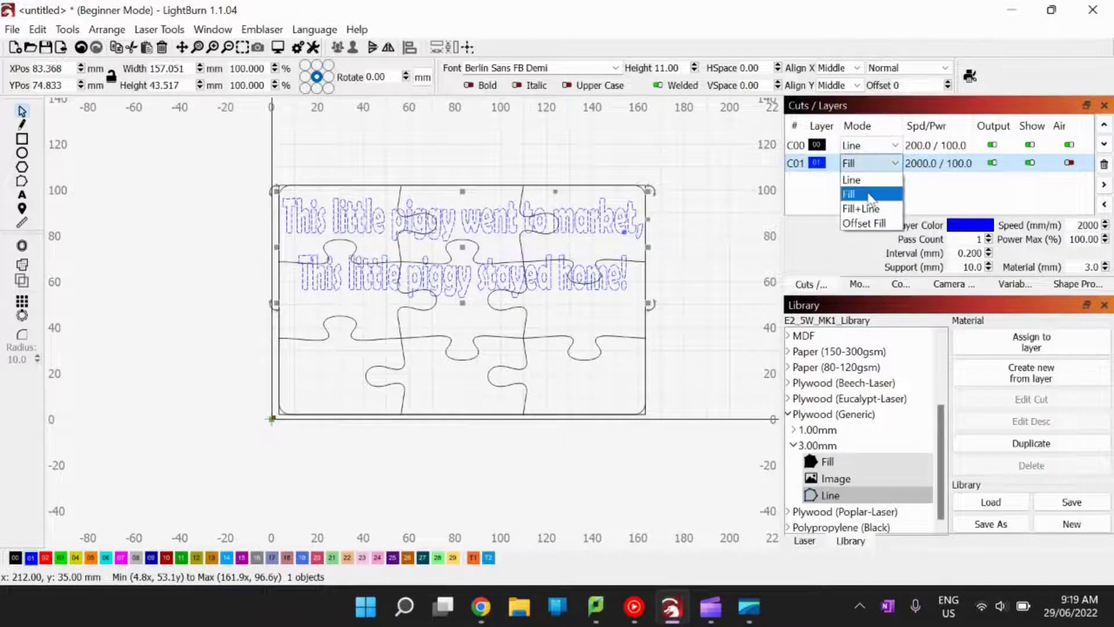
click(870, 189)
Assign the Plywood (Generic) 3.00mm Fill material preset to layer C01.
scroll(292, 243, up, 5)
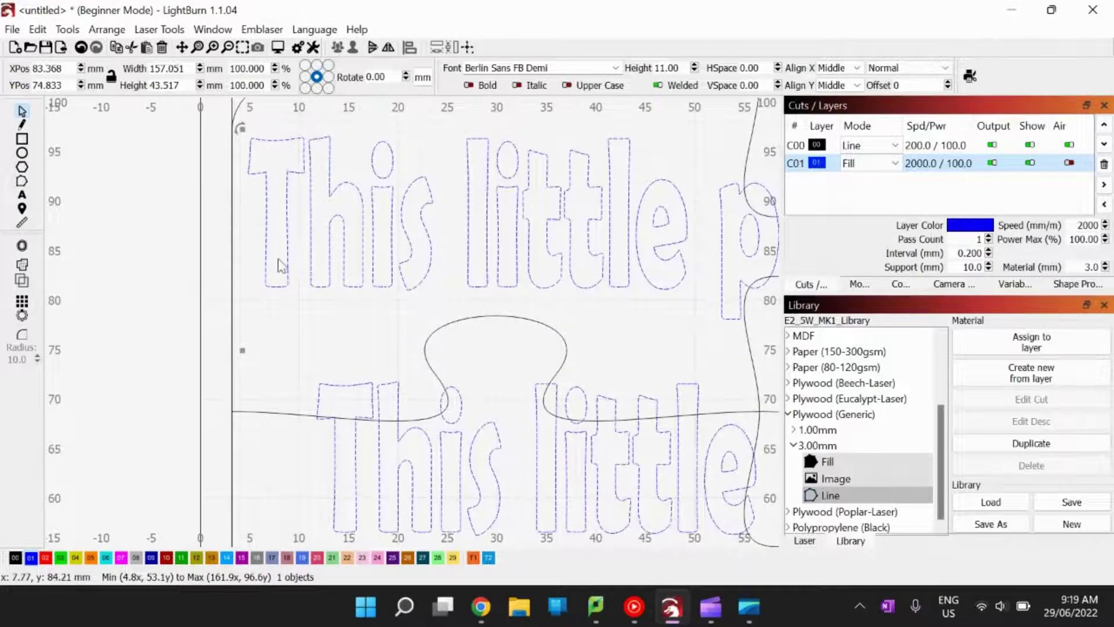
scroll(329, 286, down, 5)
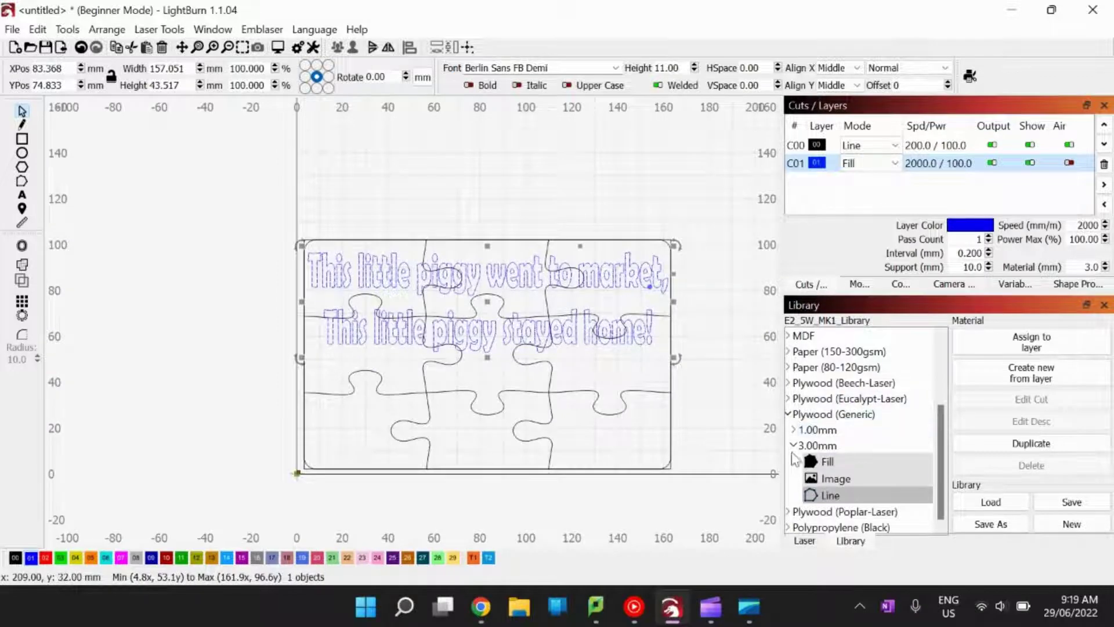
click(826, 463)
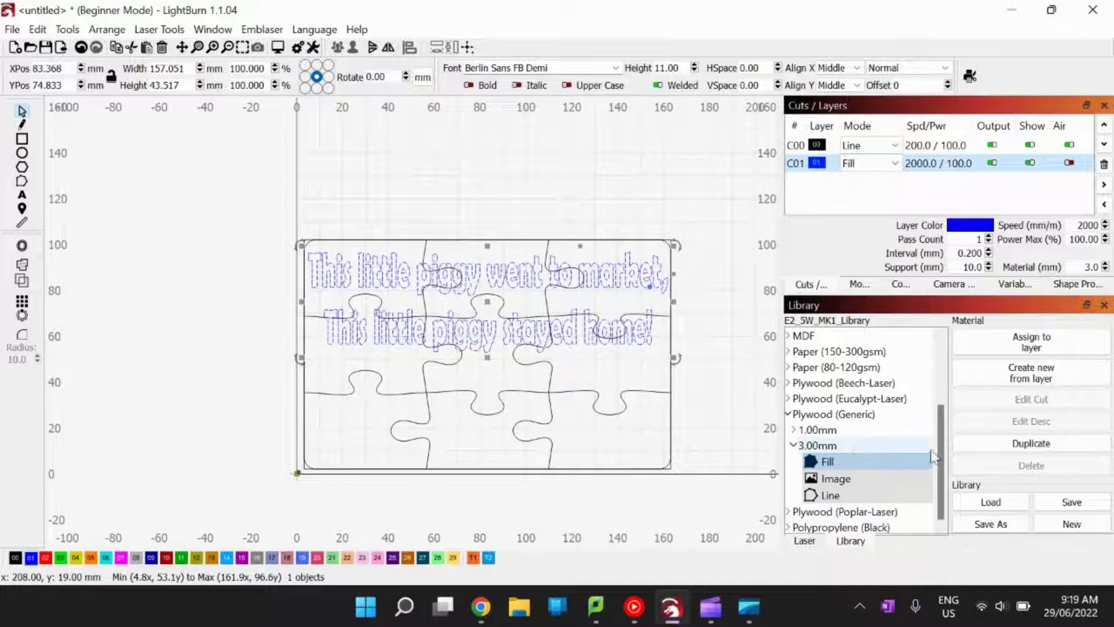
click(1048, 350)
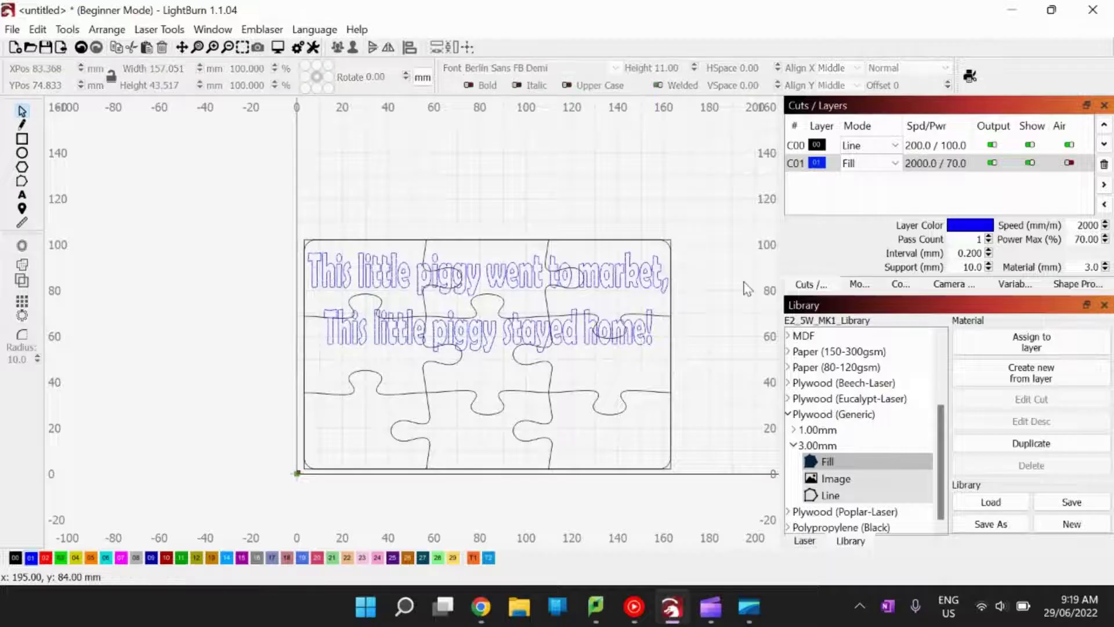
Paste a copy of the nursery-rhyme text and put the copy on the red layer C02.
scroll(313, 249, up, 8)
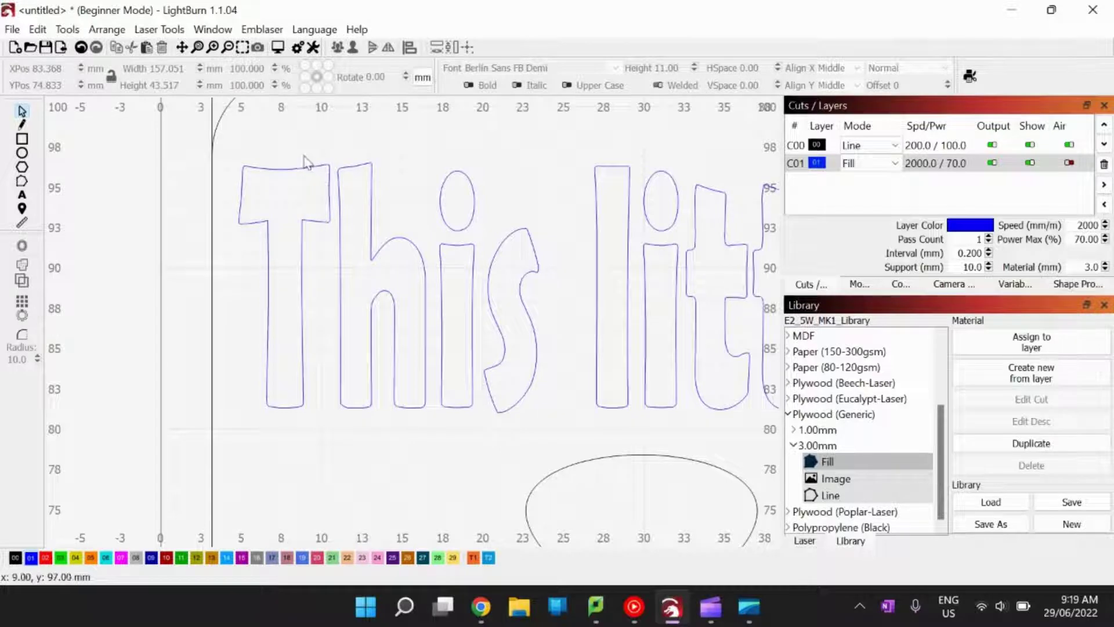
scroll(538, 267, down, 2)
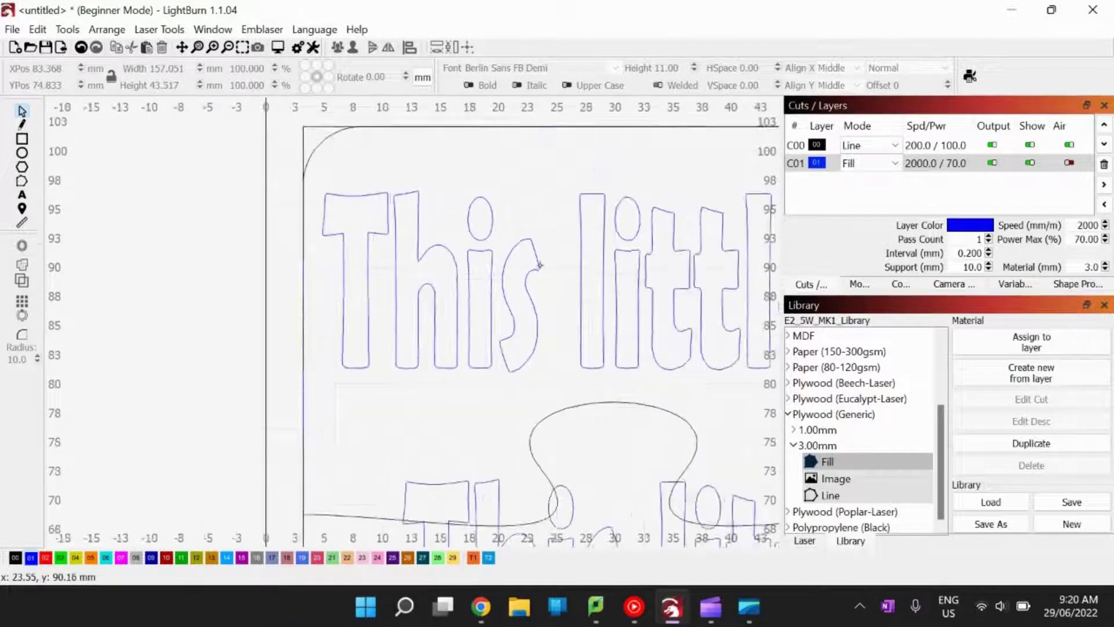
scroll(537, 268, up, 4)
scroll(530, 277, down, 5)
scroll(529, 277, down, 6)
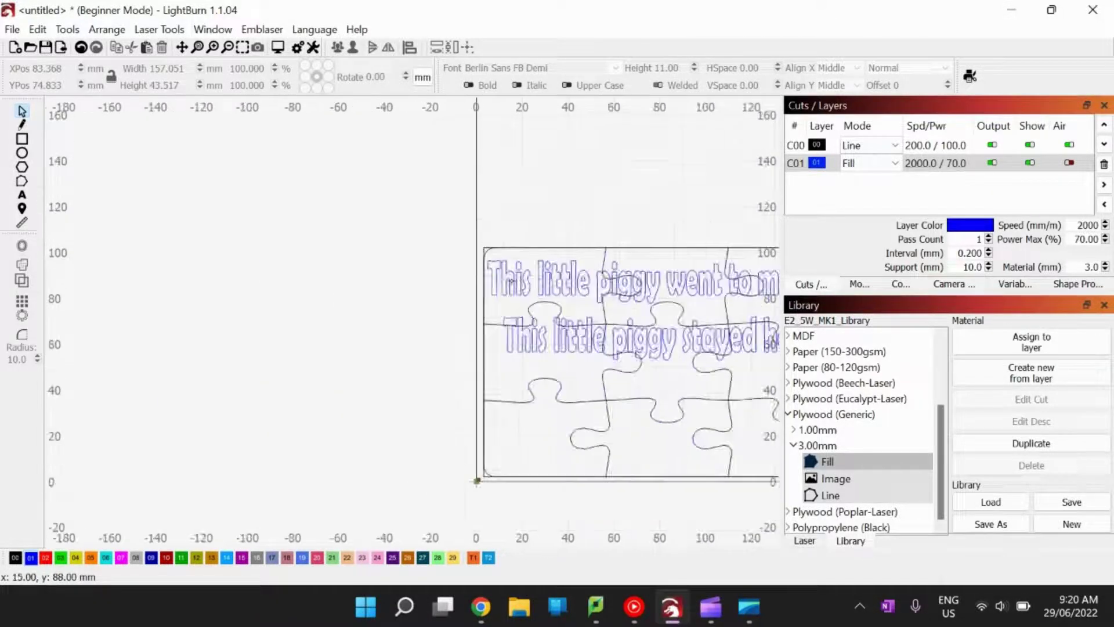
scroll(652, 294, up, 3)
scroll(299, 227, up, 2)
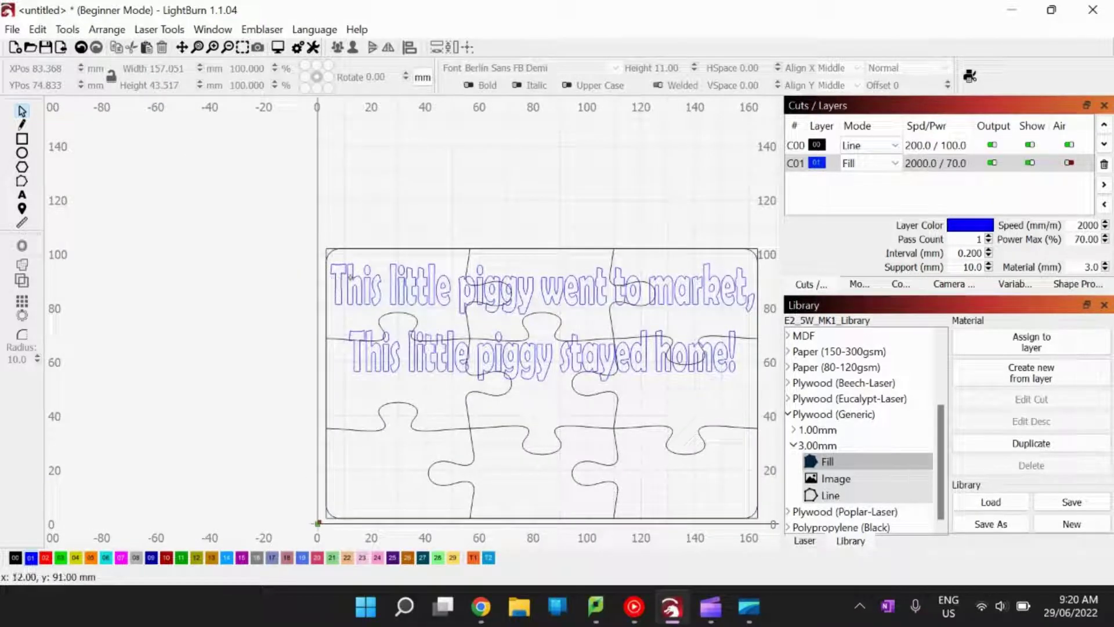
double_click(361, 280)
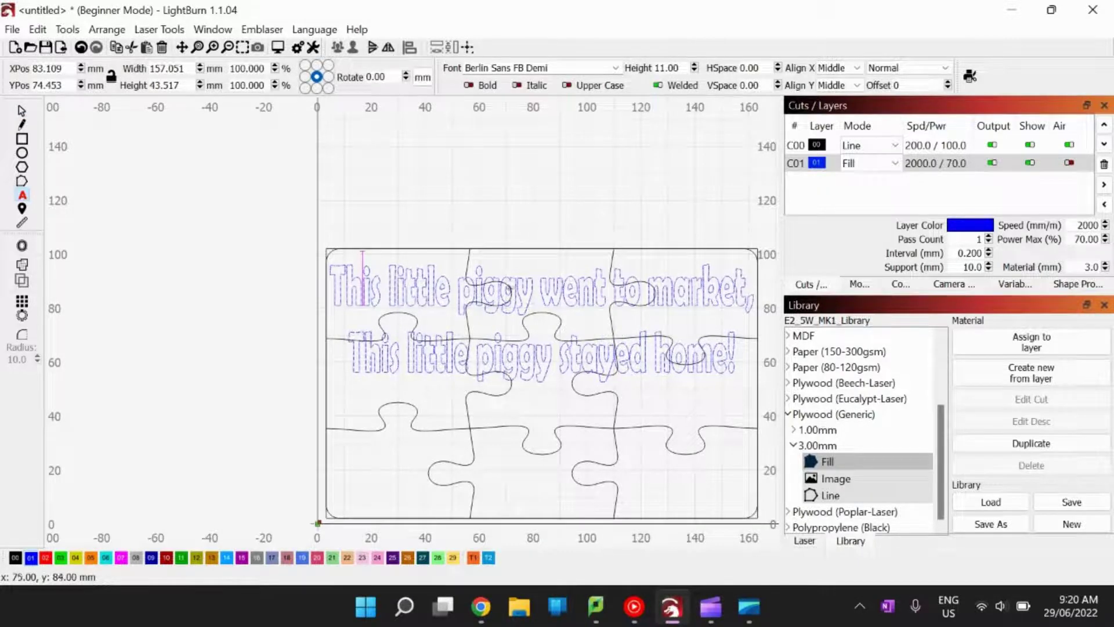
click(116, 49)
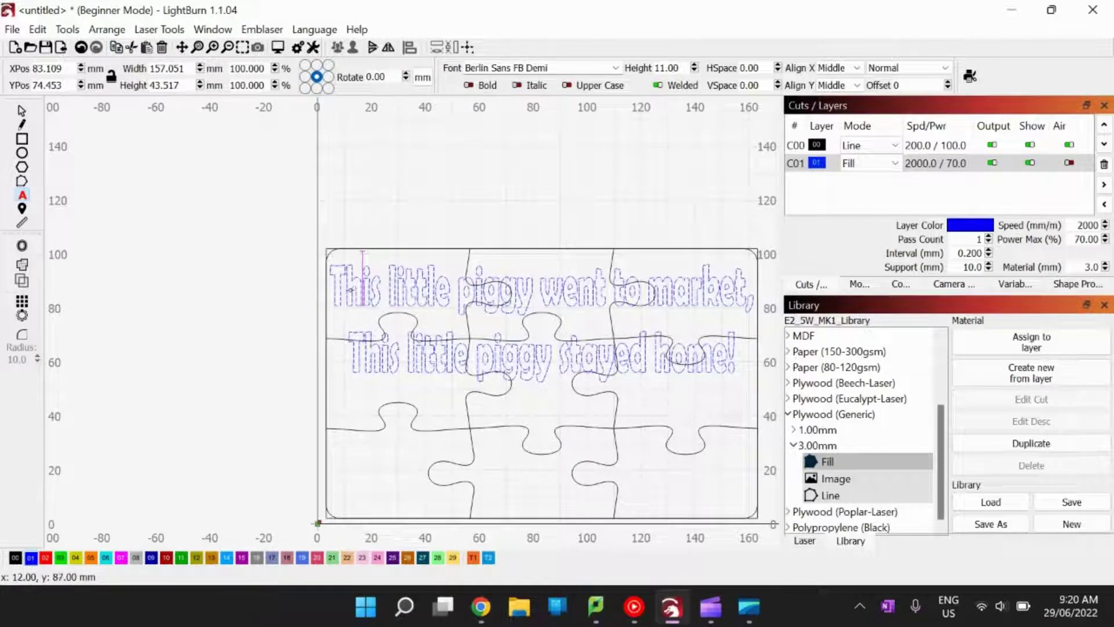
key(ctrl+v)
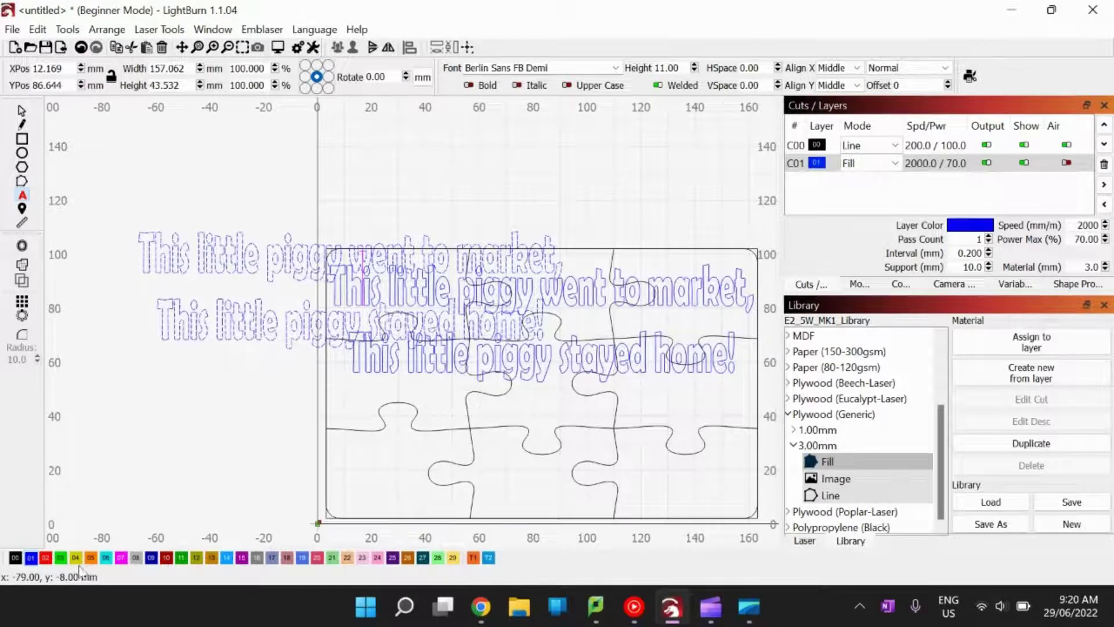
click(46, 559)
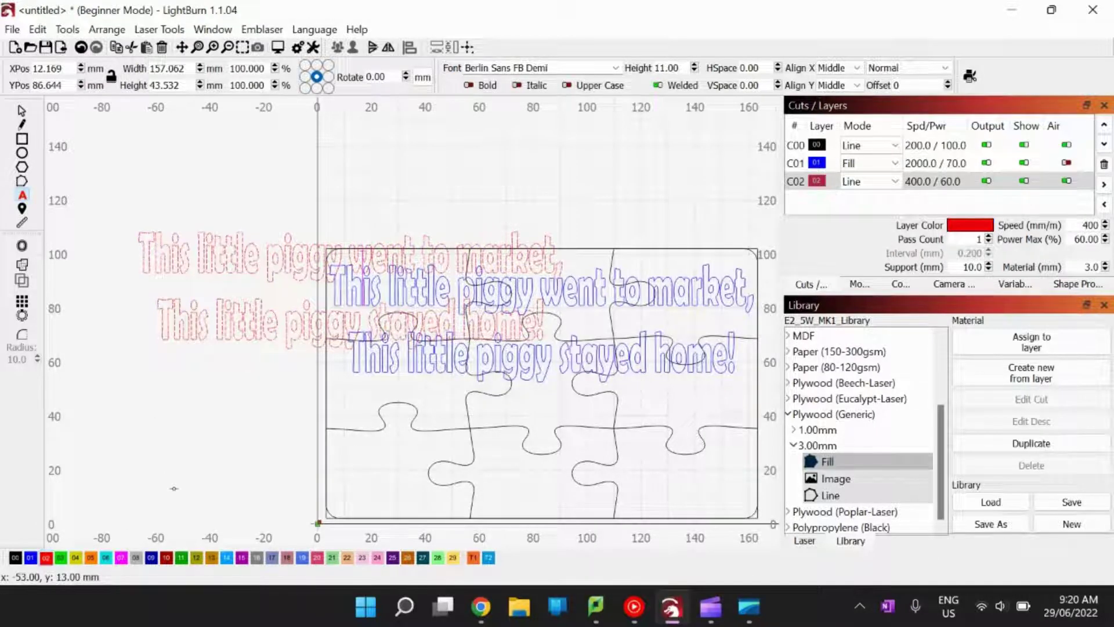
Move the red text copy exactly over the blue original, with its centre at about X 83.1, Y 74.5 mm.
click(21, 111)
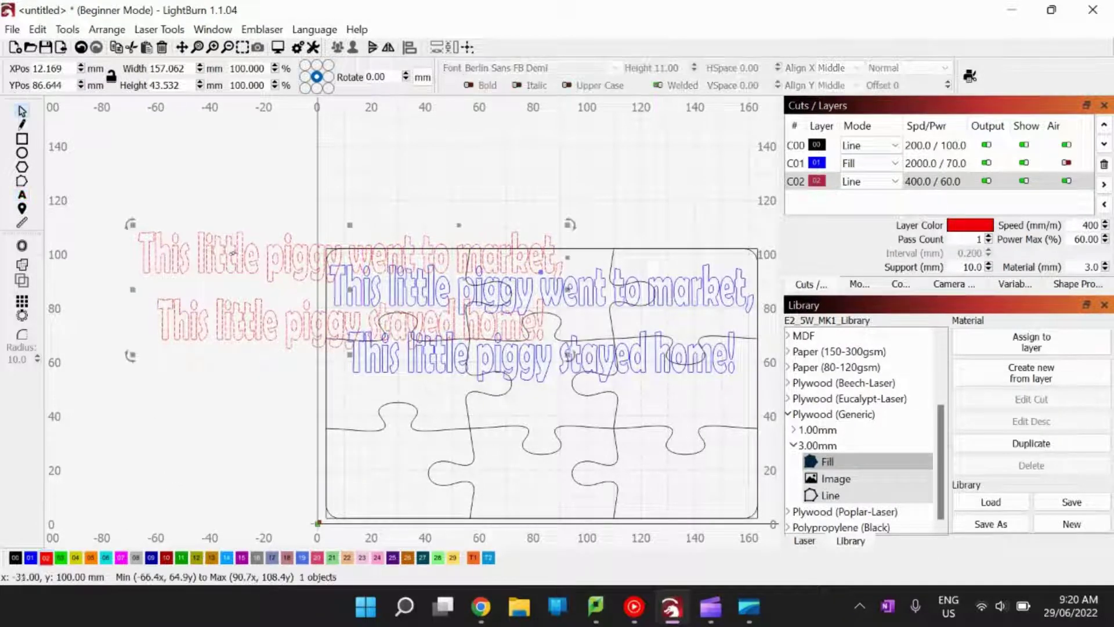
drag(268, 258, 459, 292)
scroll(353, 266, up, 10)
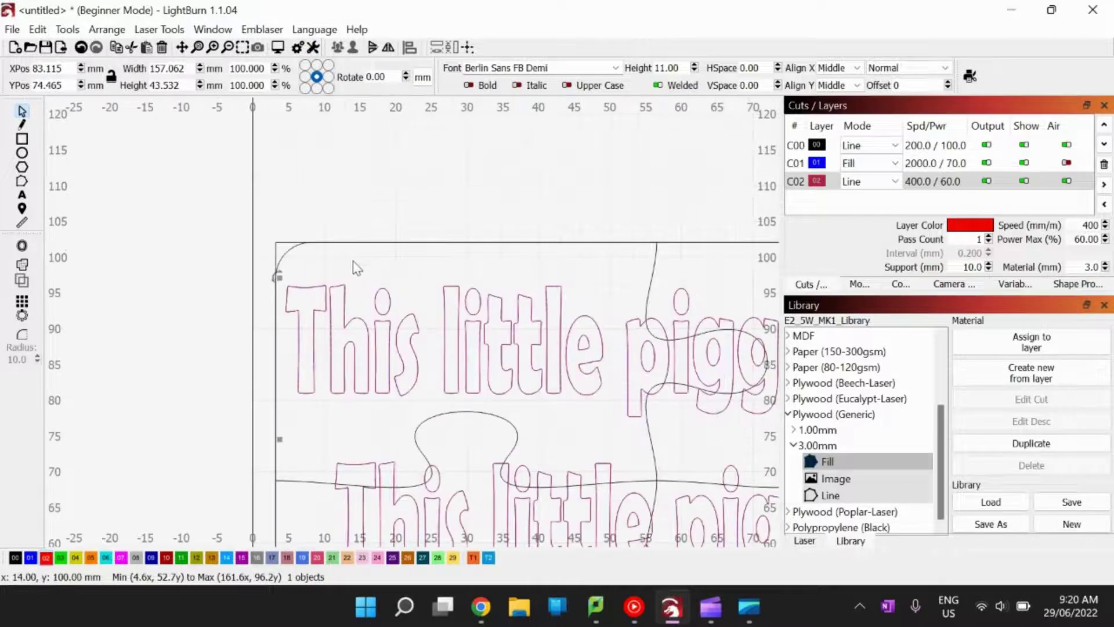
Assign the Plywood (Generic) 3.00mm Line material preset to layer C02.
scroll(347, 280, down, 12)
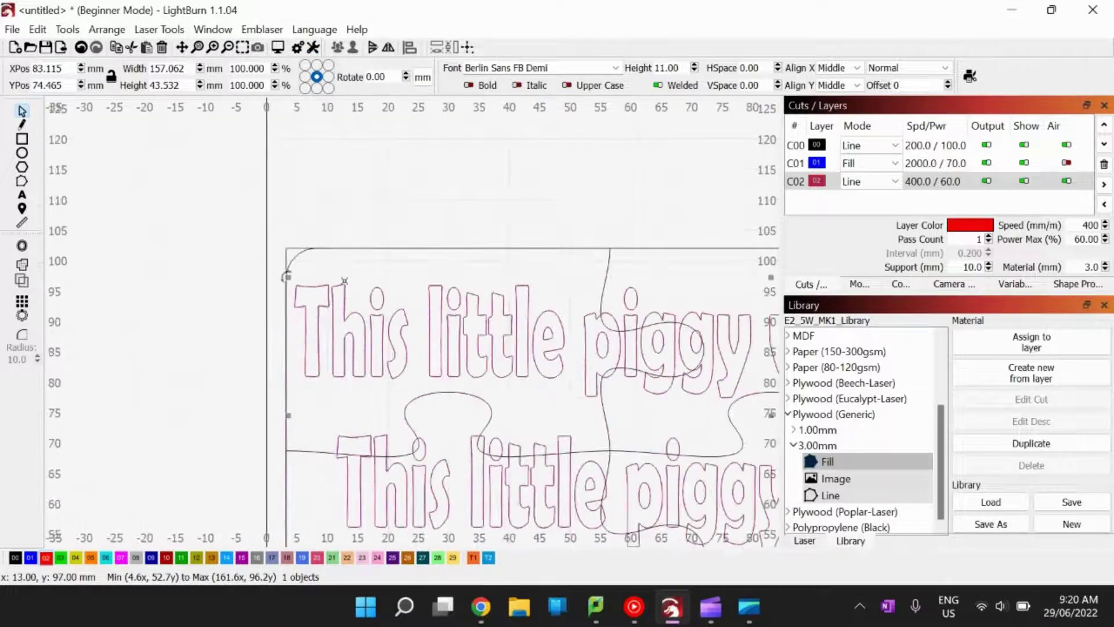
scroll(356, 299, up, 4)
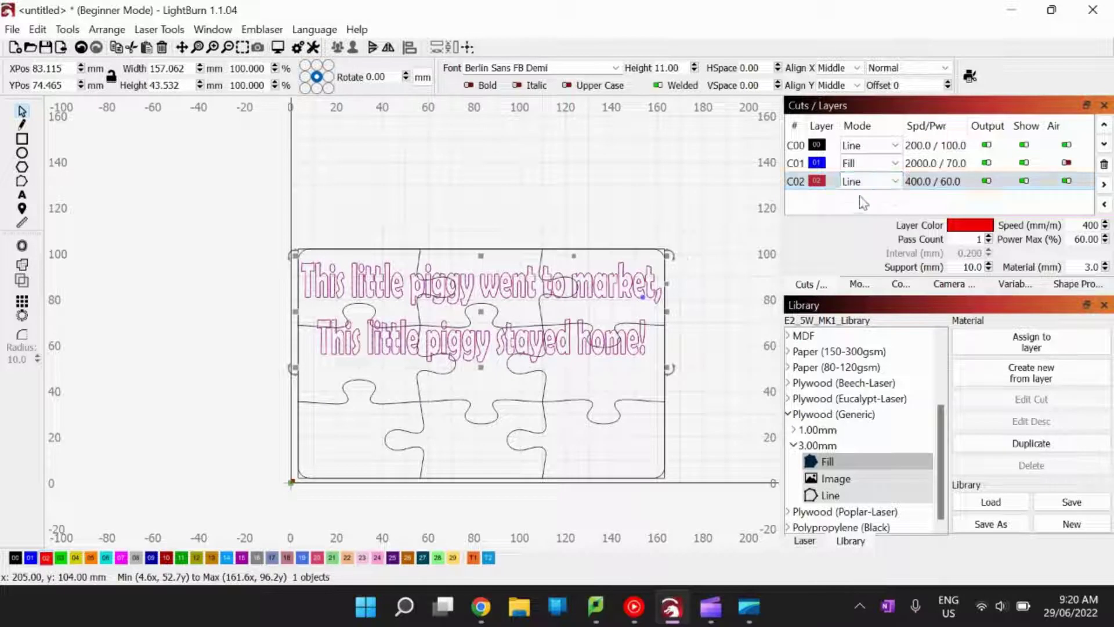
click(853, 498)
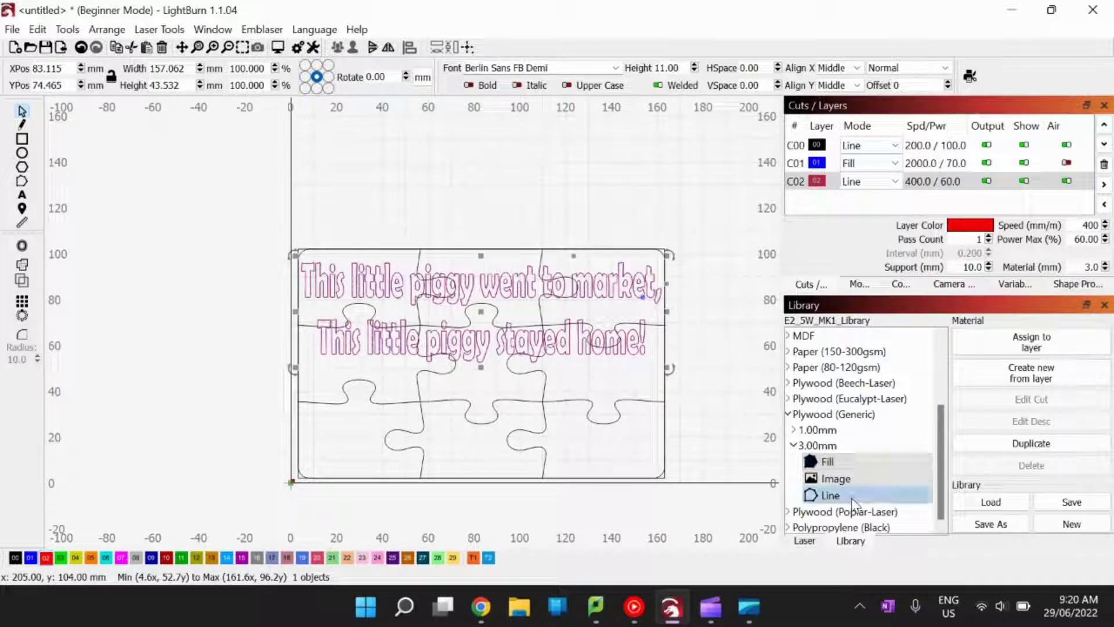
click(1050, 348)
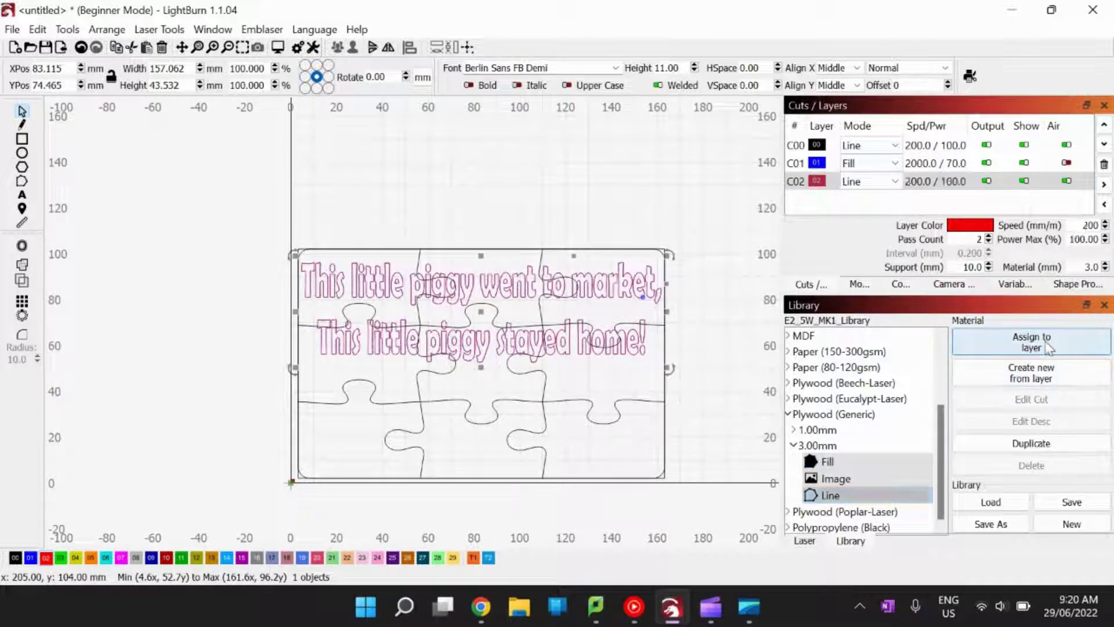
Set layer C02's speed to 400 mm/min and its maximum power to 60% in the cut settings.
click(924, 189)
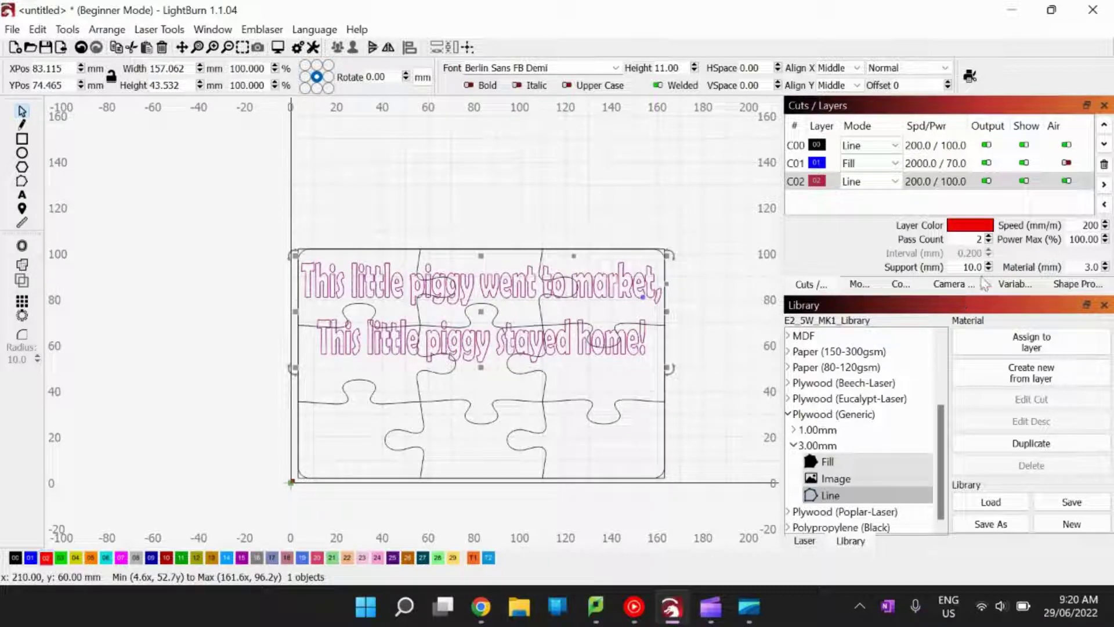
double_click(926, 182)
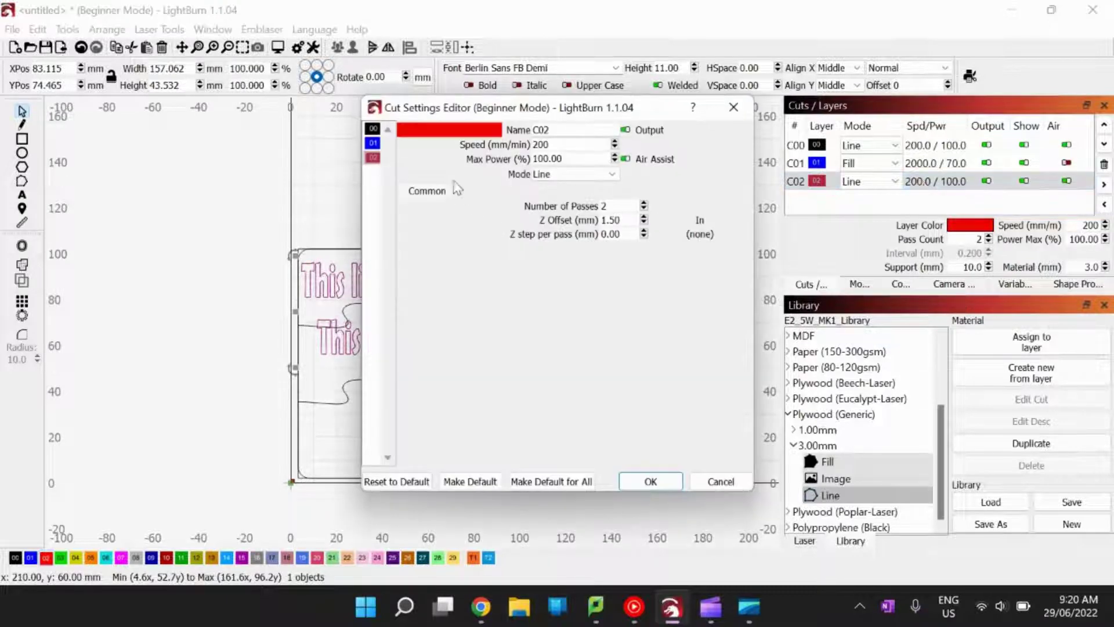
drag(564, 149, 465, 151)
text(400)
click(665, 485)
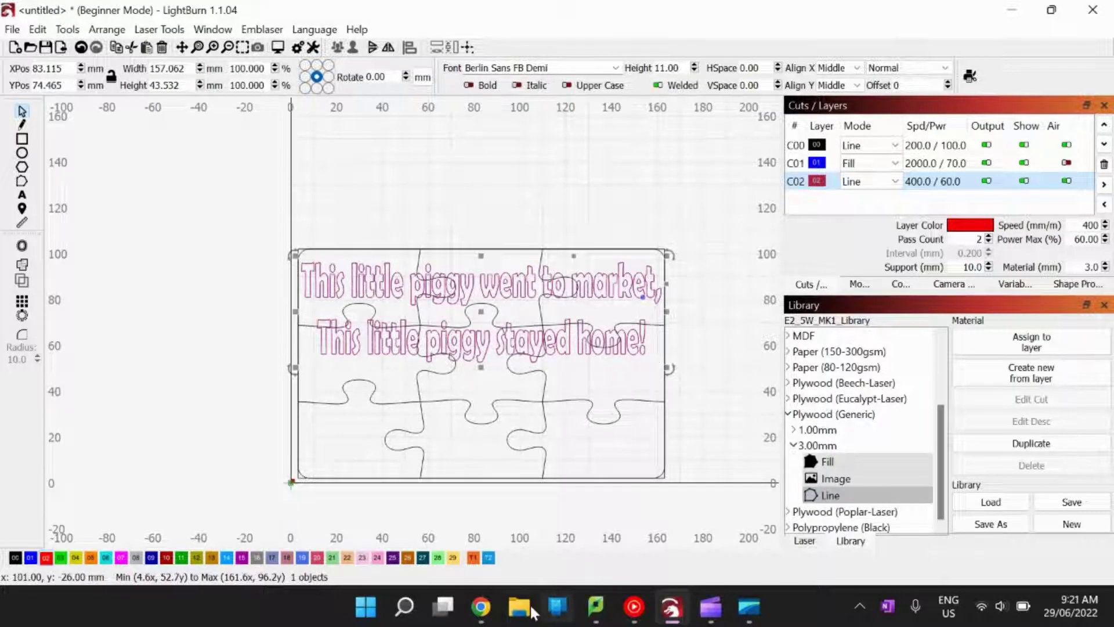
Switch to Chrome, search Google Images for "three little pigs" in a new tab and browse the pictures.
click(481, 606)
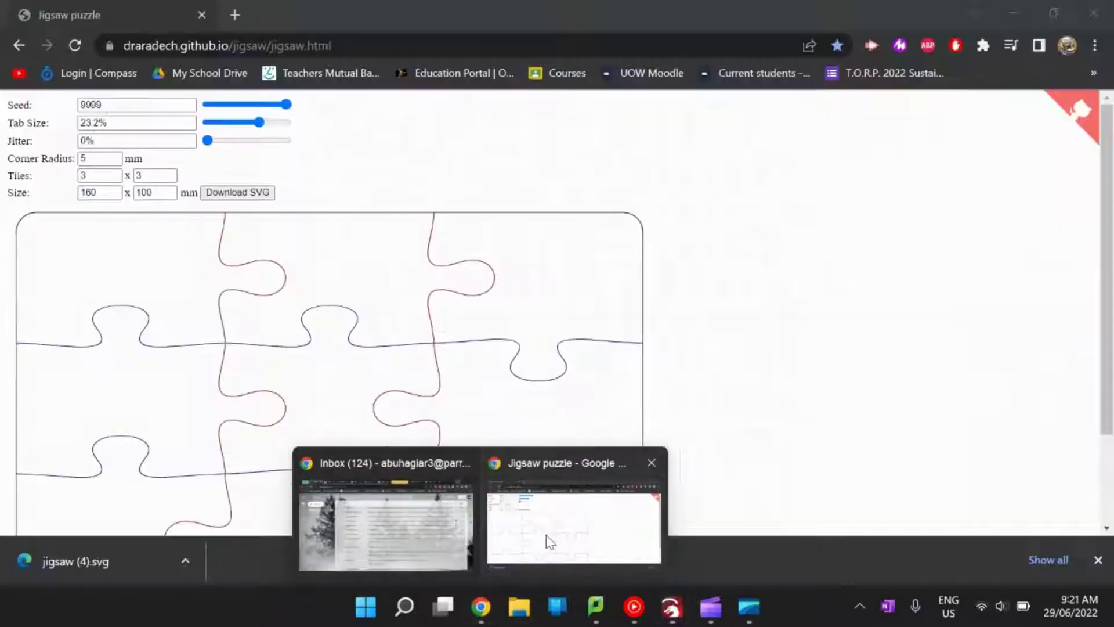
click(545, 533)
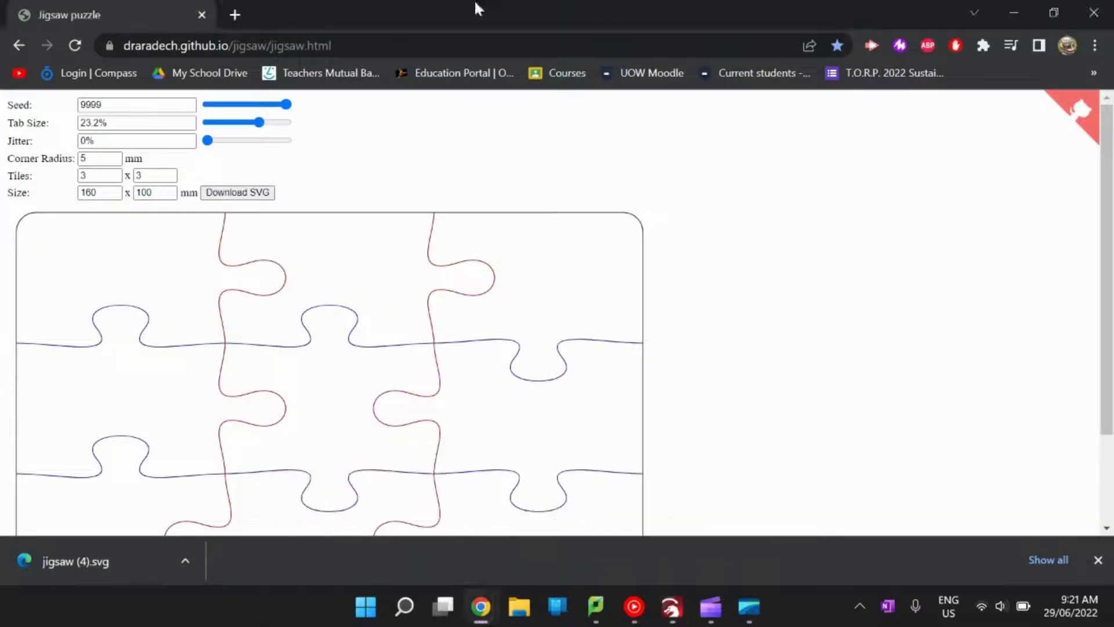
click(236, 15)
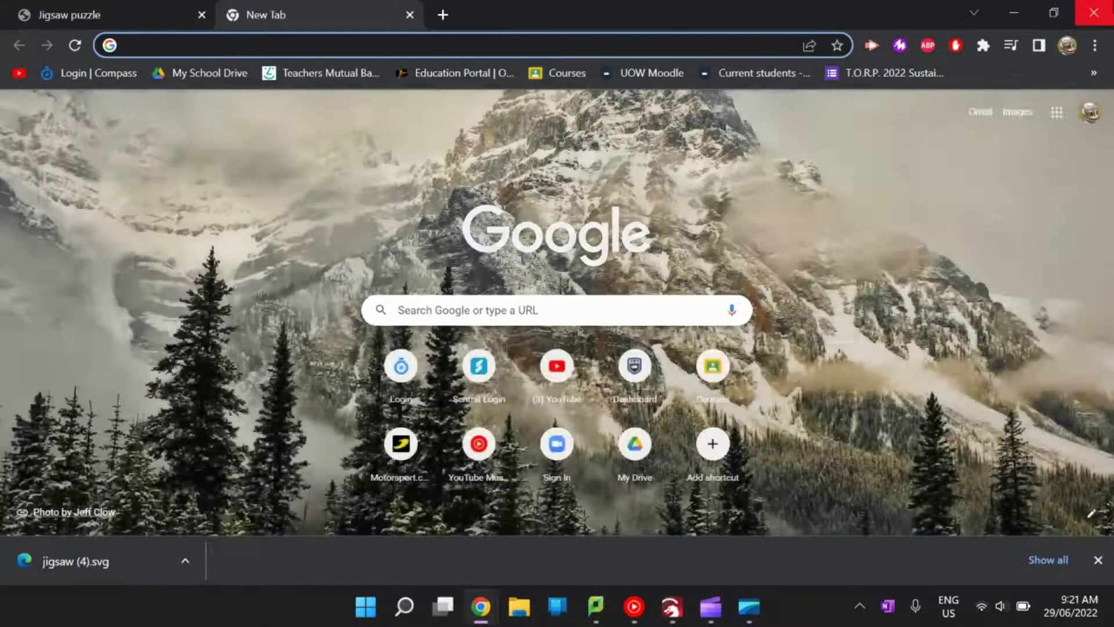
text(three little pigs)
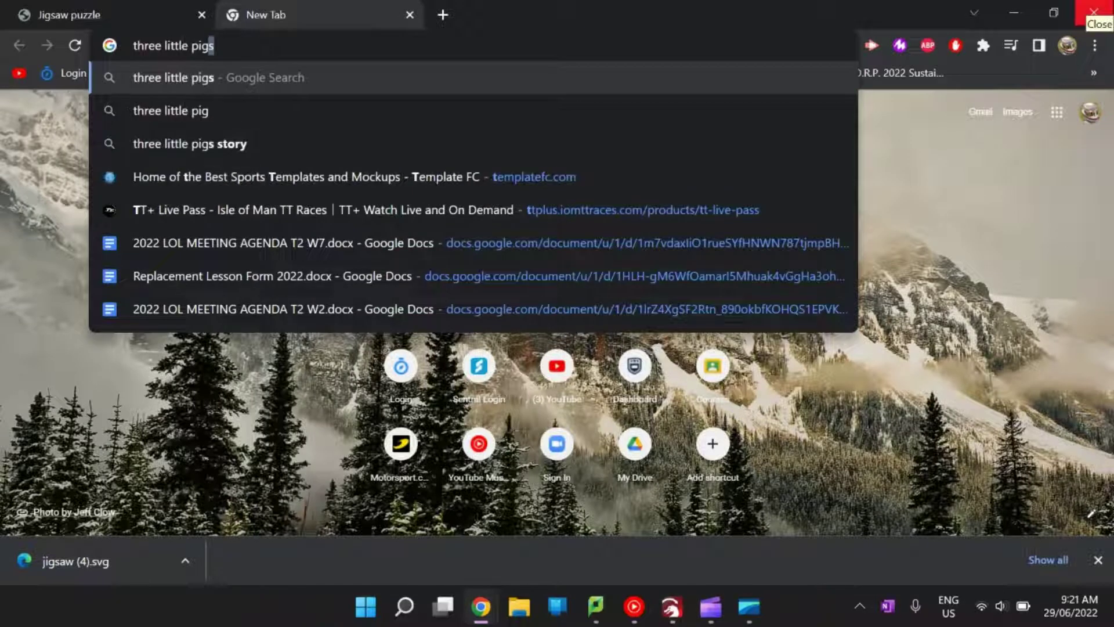
key(Return)
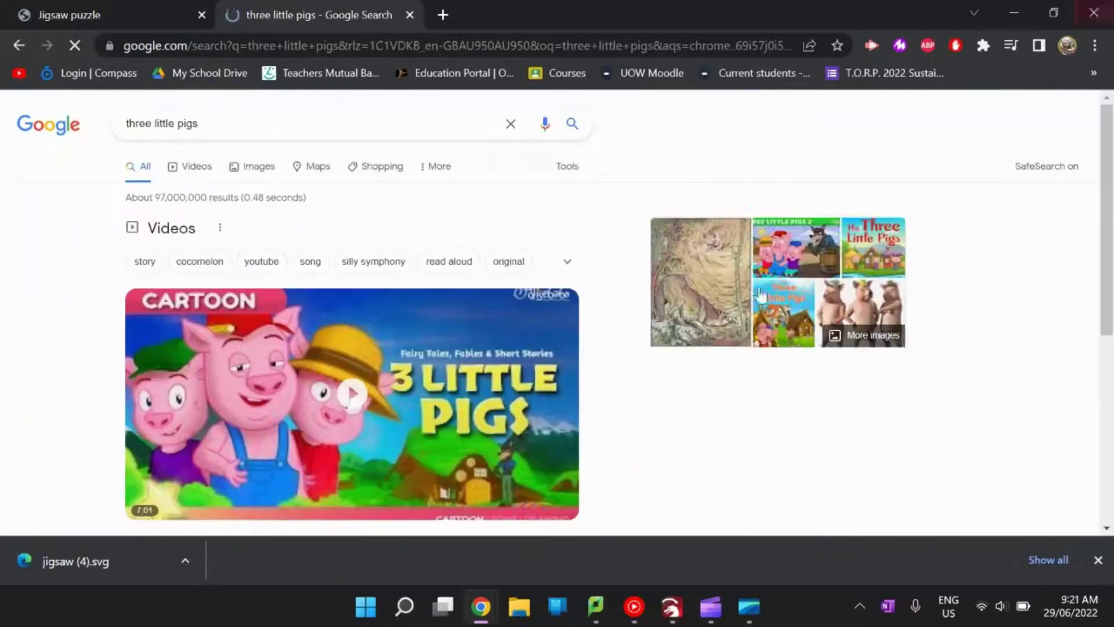
click(255, 168)
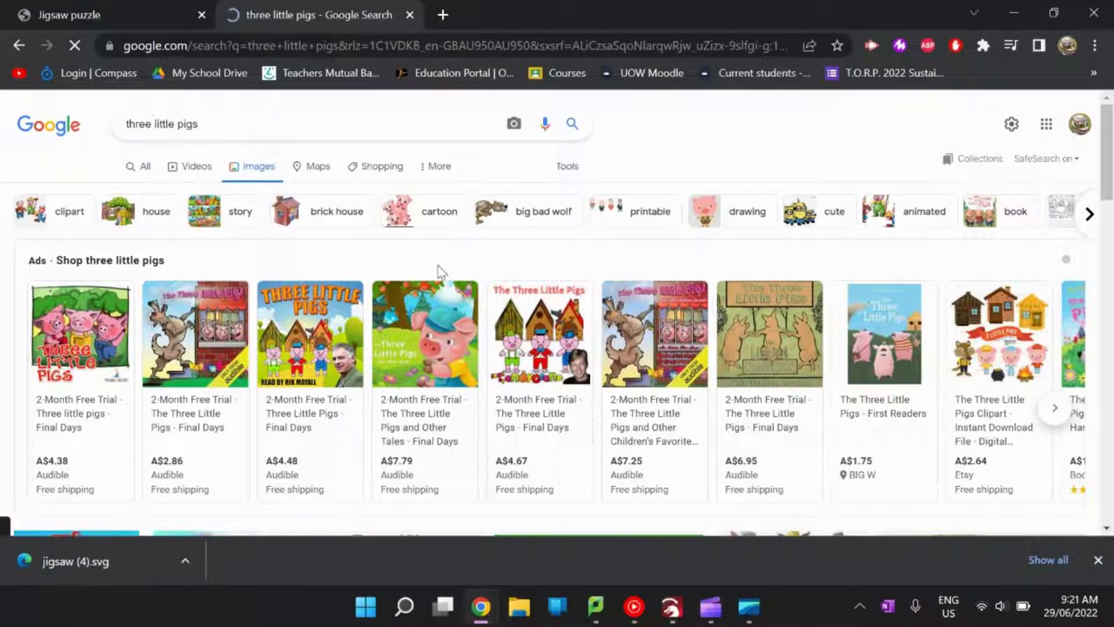
scroll(440, 271, down, 10)
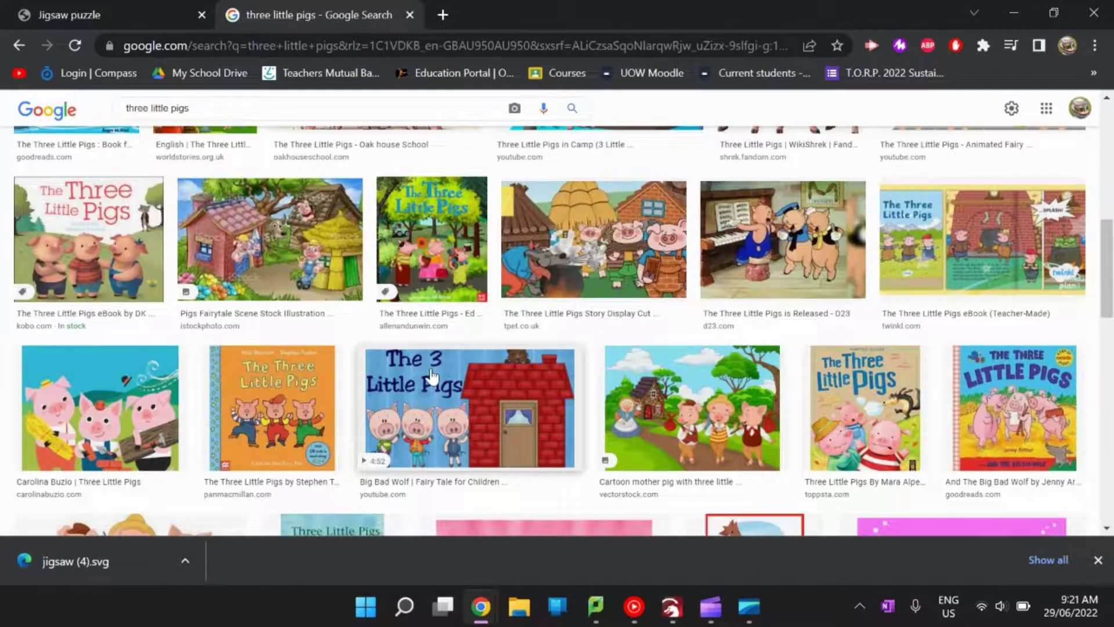
Look through the remaining pig pictures and limit the image results to large size.
scroll(154, 199, down, 3)
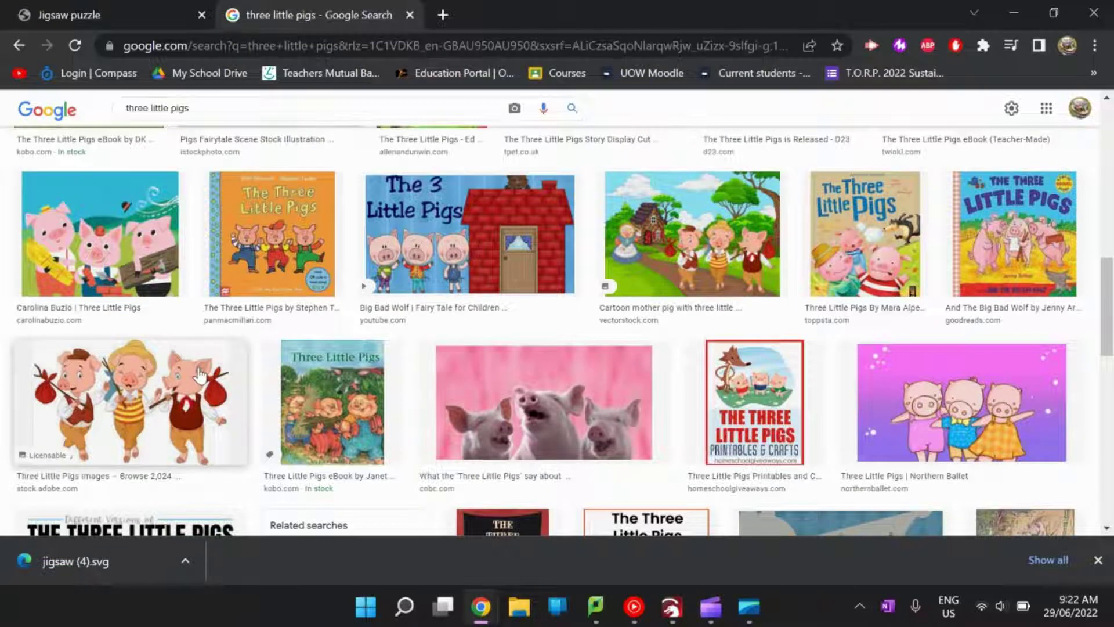
scroll(200, 374, up, 12)
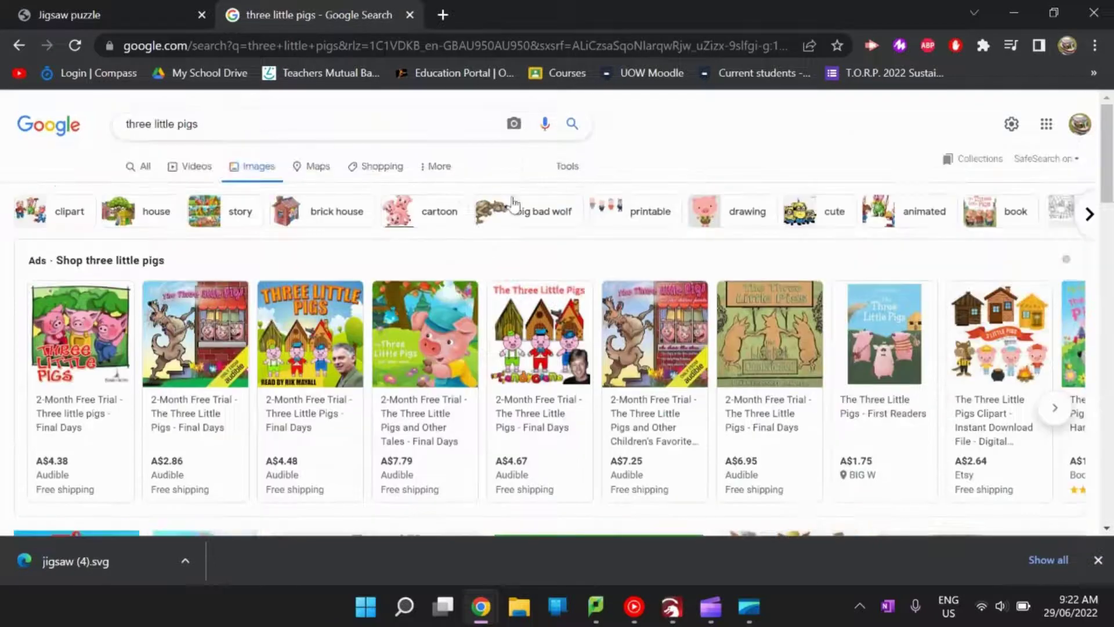
click(124, 192)
click(132, 236)
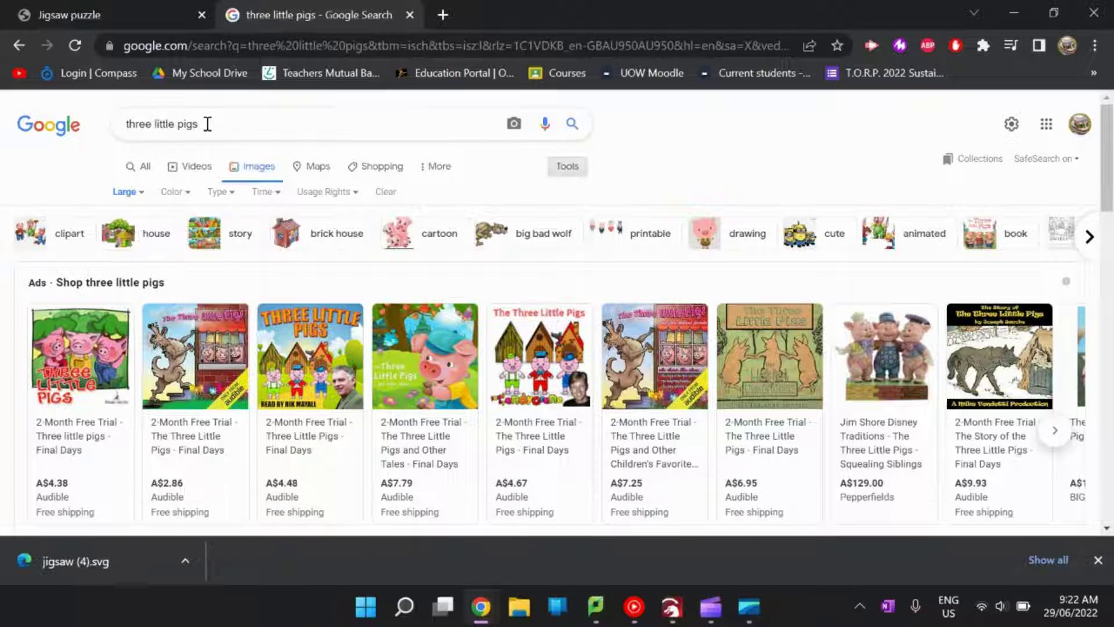
Refine the image search to "three little pigs cartoon".
click(208, 124)
text(cart)
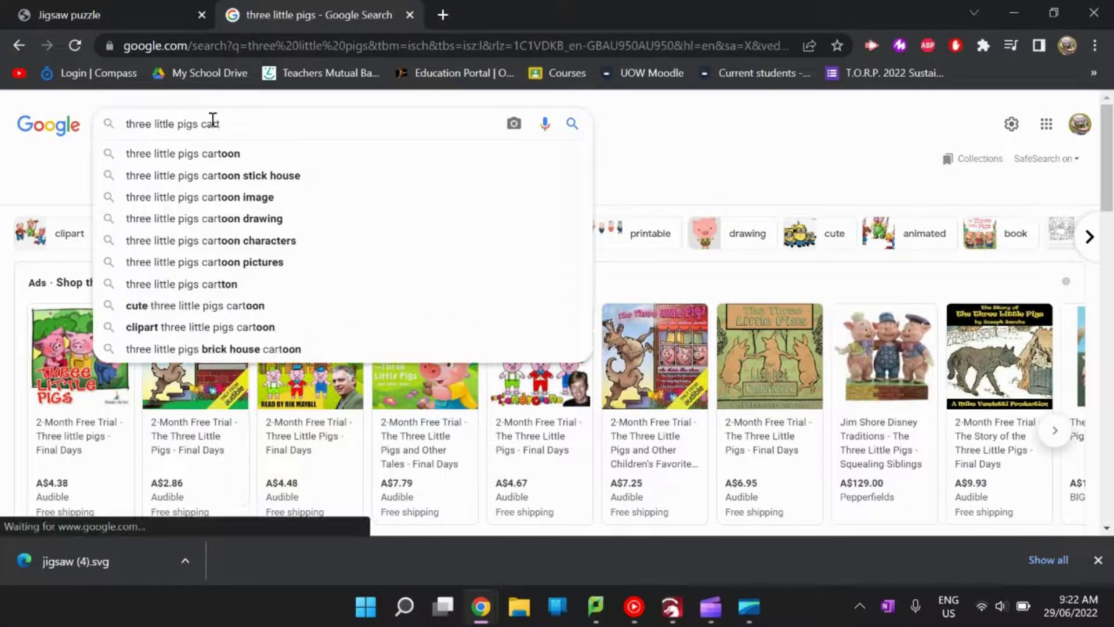
key(BackSpace)
key(BackSpace)
text(rtoon)
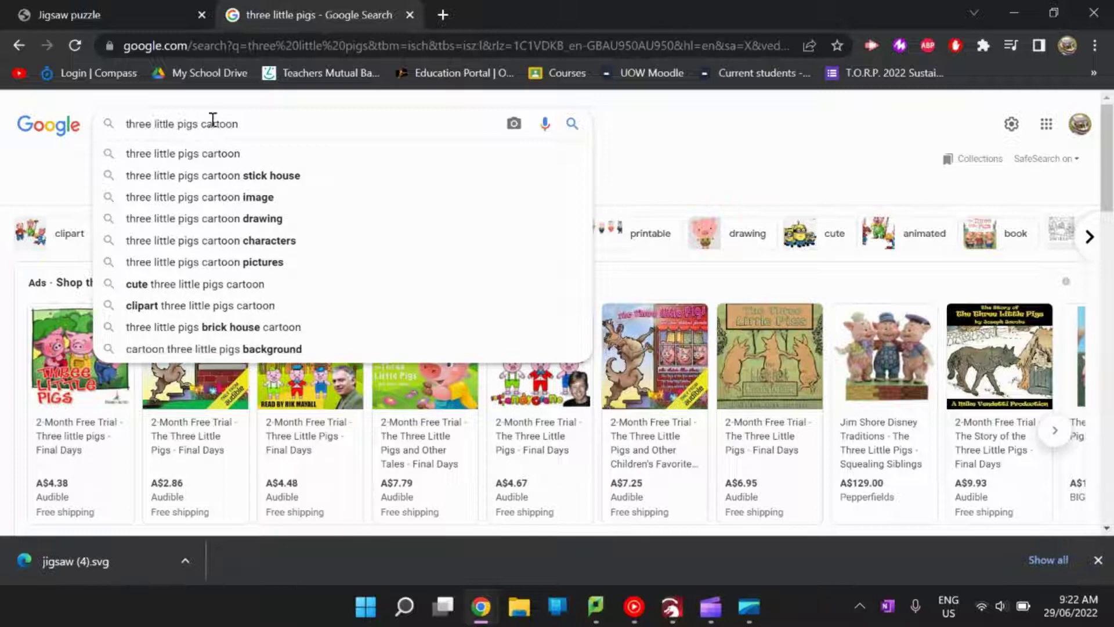
key(Return)
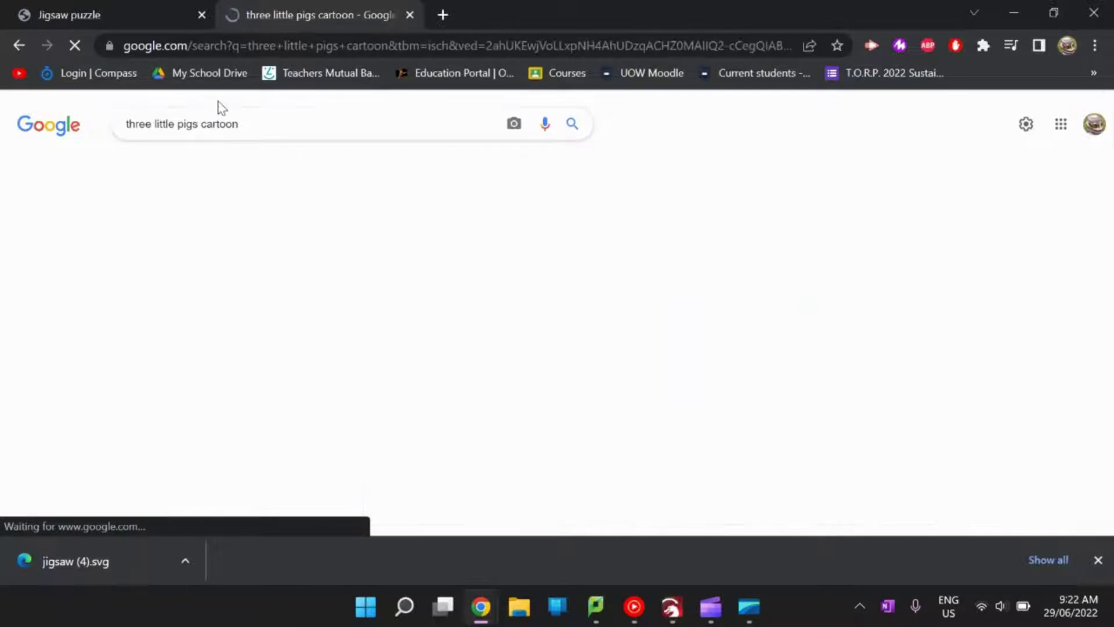
Browse the cartoon results and preview the picture of three pigs at a brick wall with a wolf beside a fence.
scroll(402, 288, down, 4)
scroll(402, 288, down, 3)
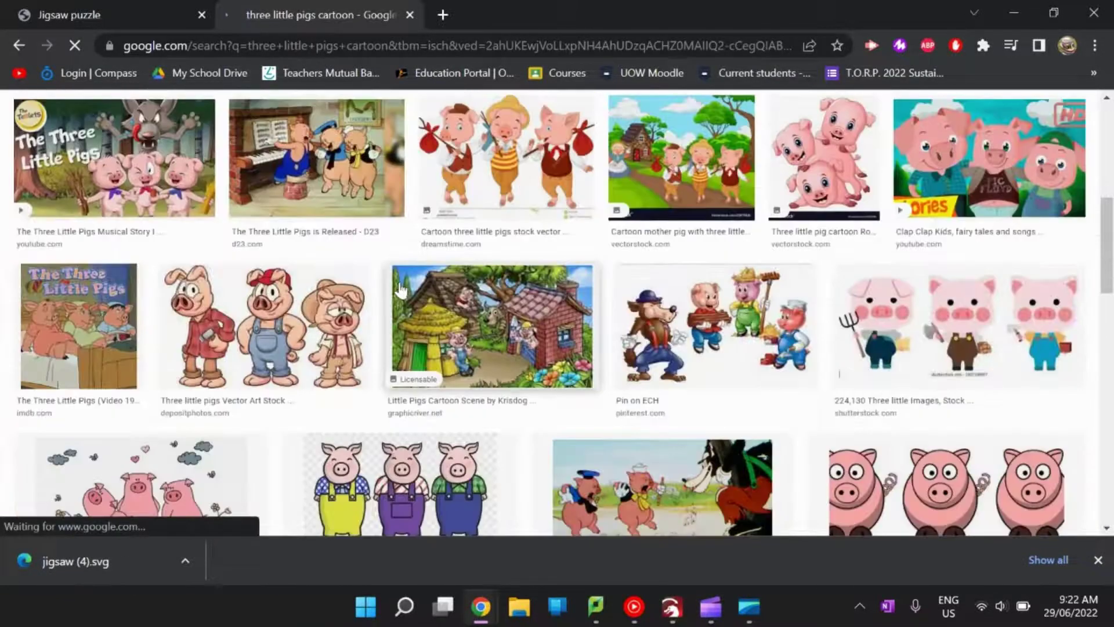
scroll(235, 312, down, 3)
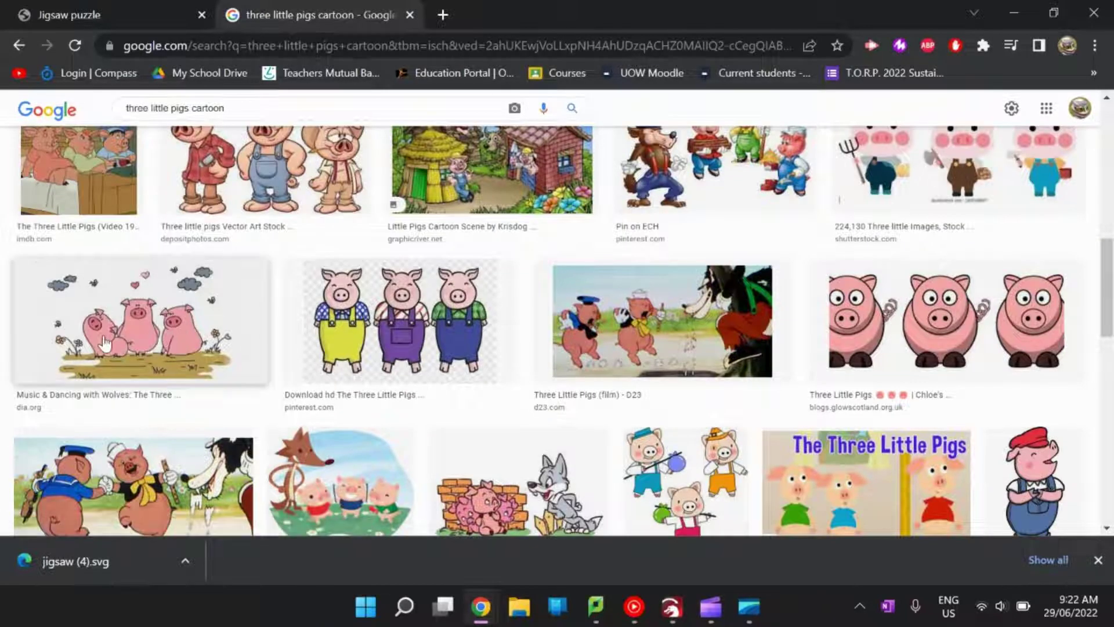
scroll(118, 372, down, 4)
scroll(118, 368, up, 3)
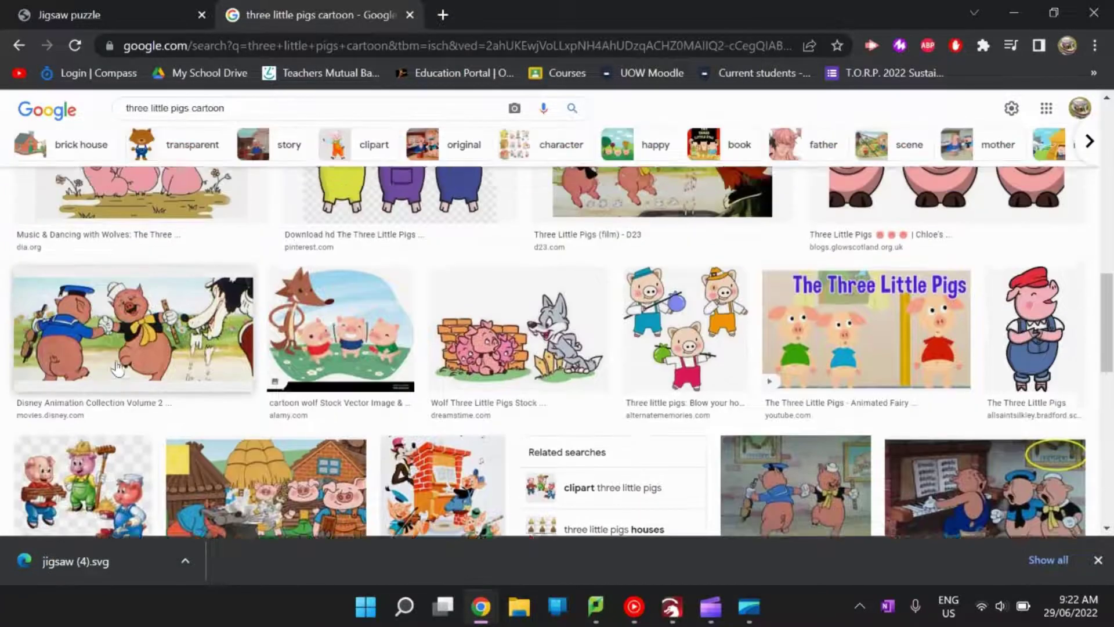
scroll(118, 367, down, 3)
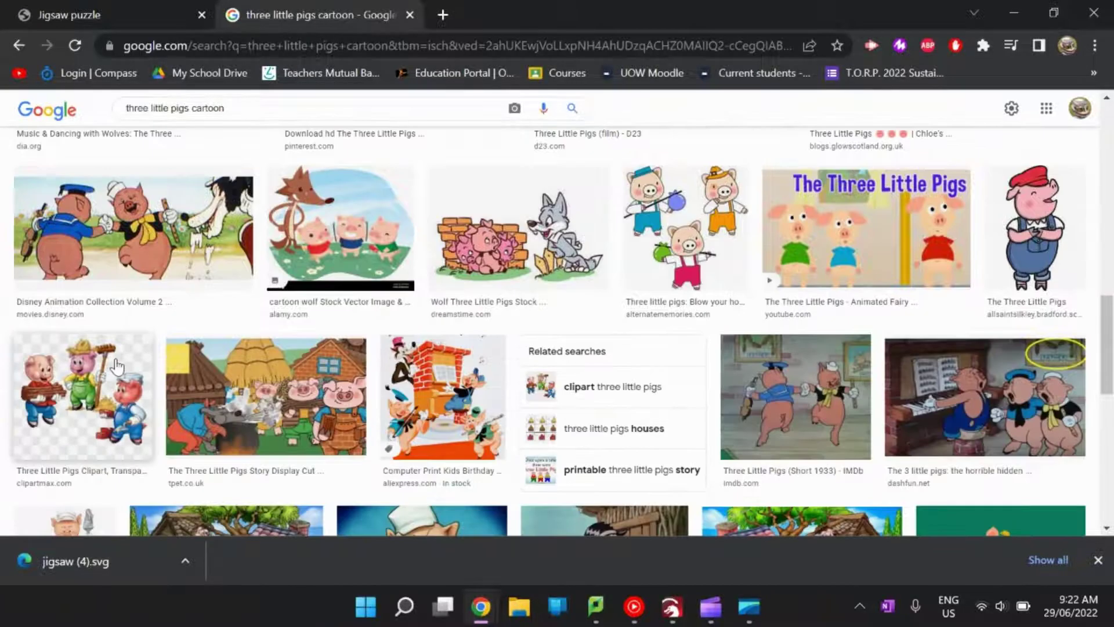
scroll(199, 380, down, 3)
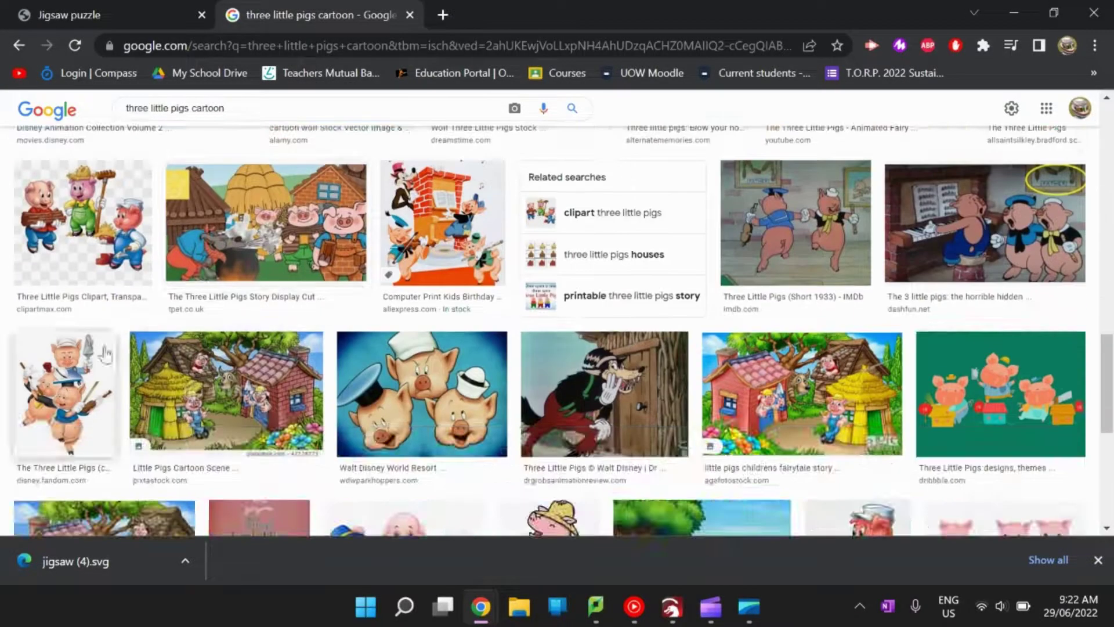
click(53, 378)
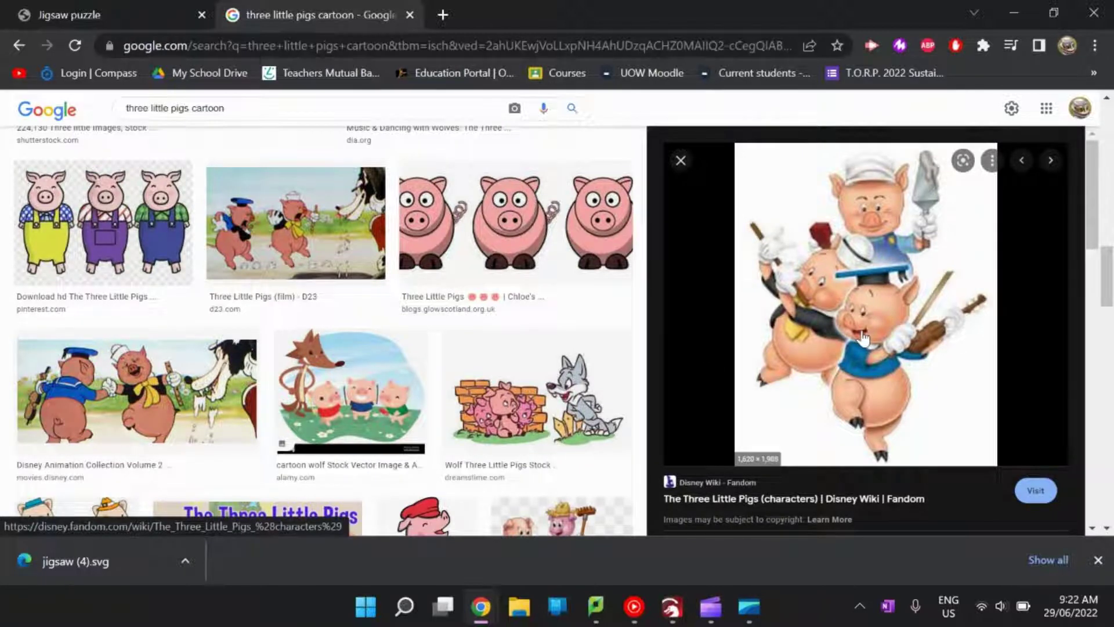
scroll(437, 349, down, 2)
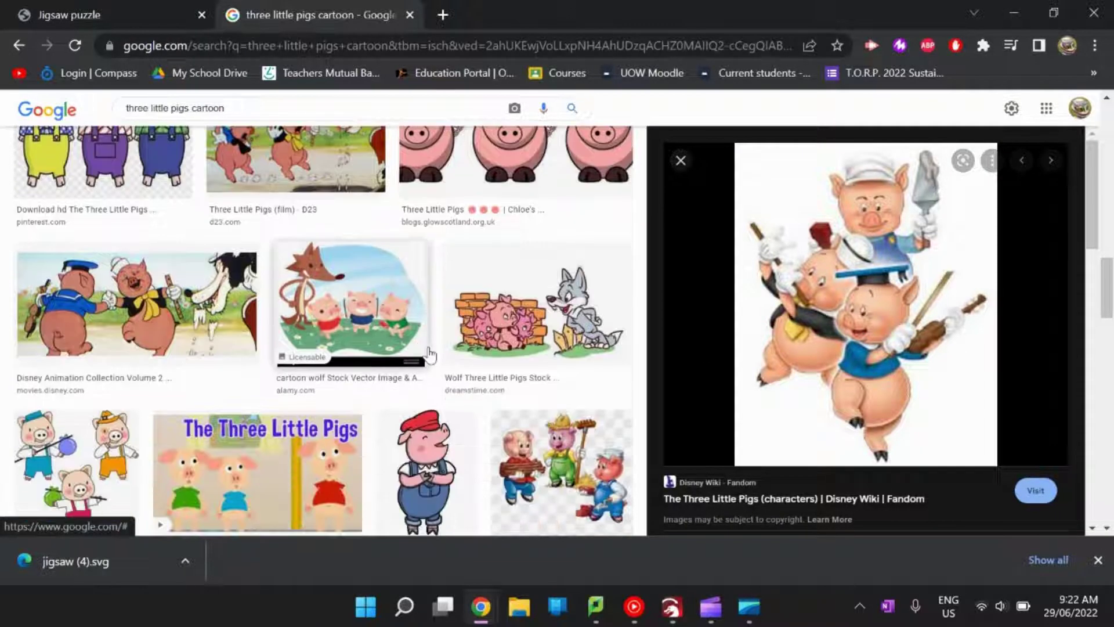
click(597, 356)
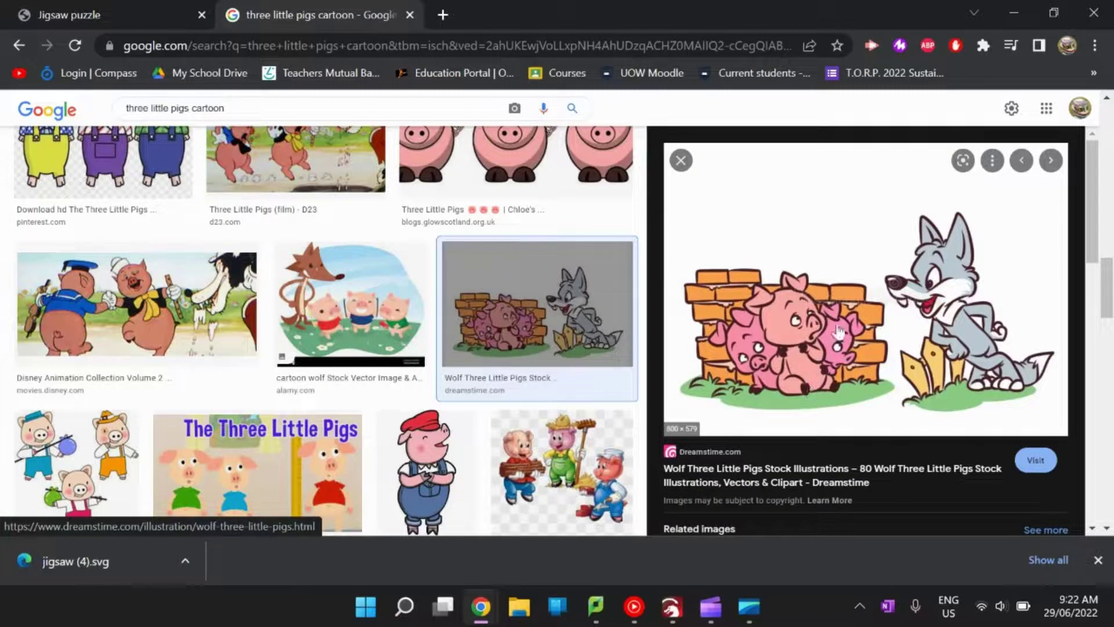
Open the previewed pigs-and-wolf image in its own tab and save it to the Desktop as a JPEG.
right_click(838, 331)
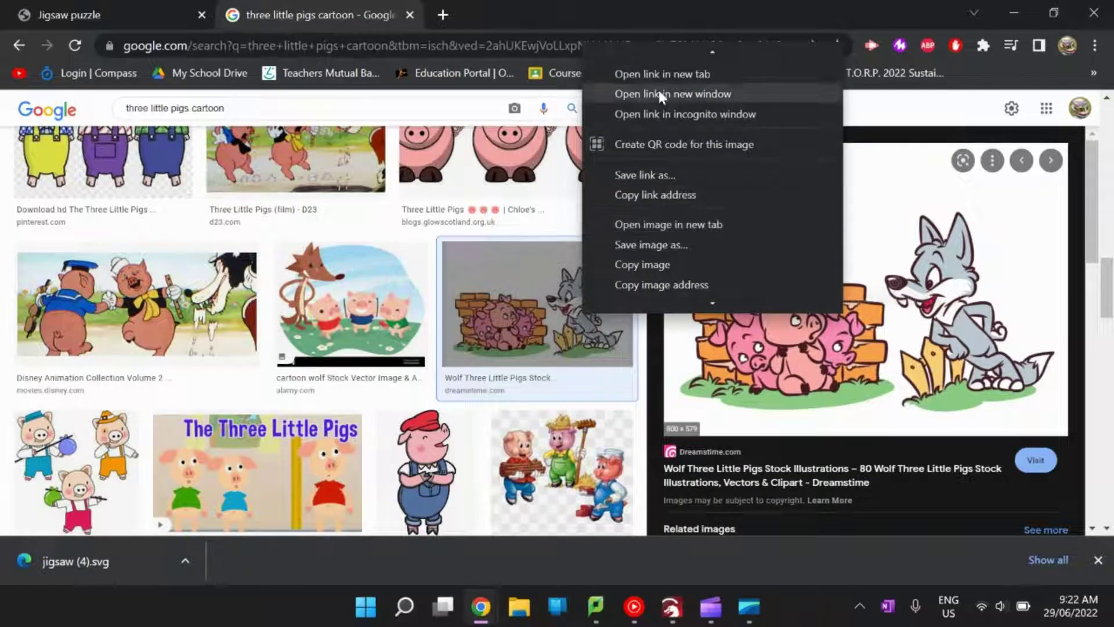
click(671, 222)
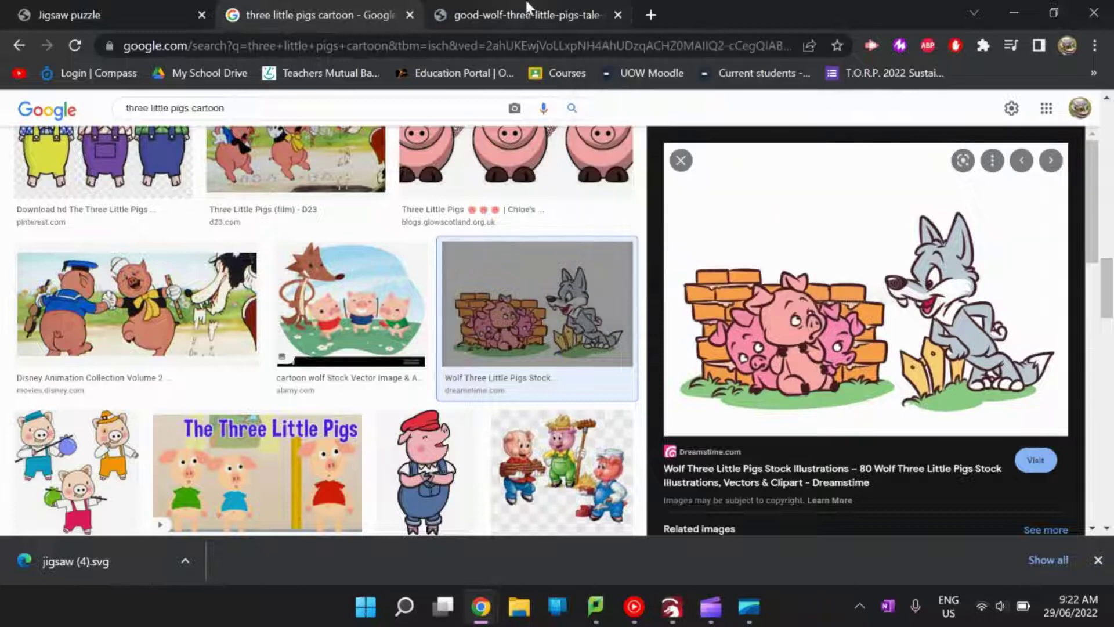
click(527, 7)
right_click(566, 287)
click(631, 336)
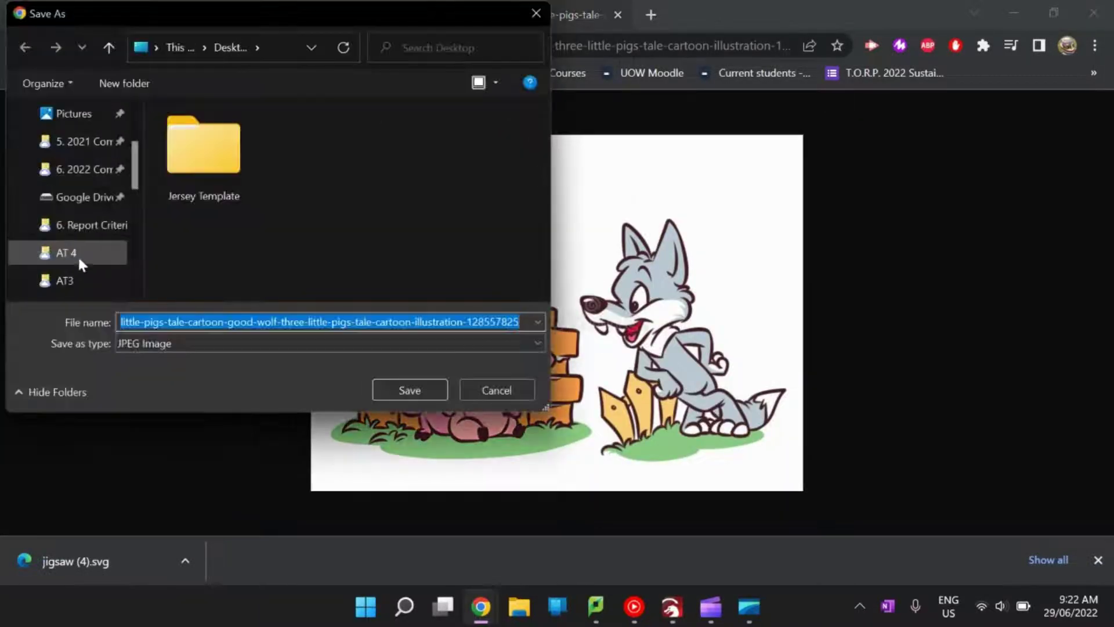
click(408, 389)
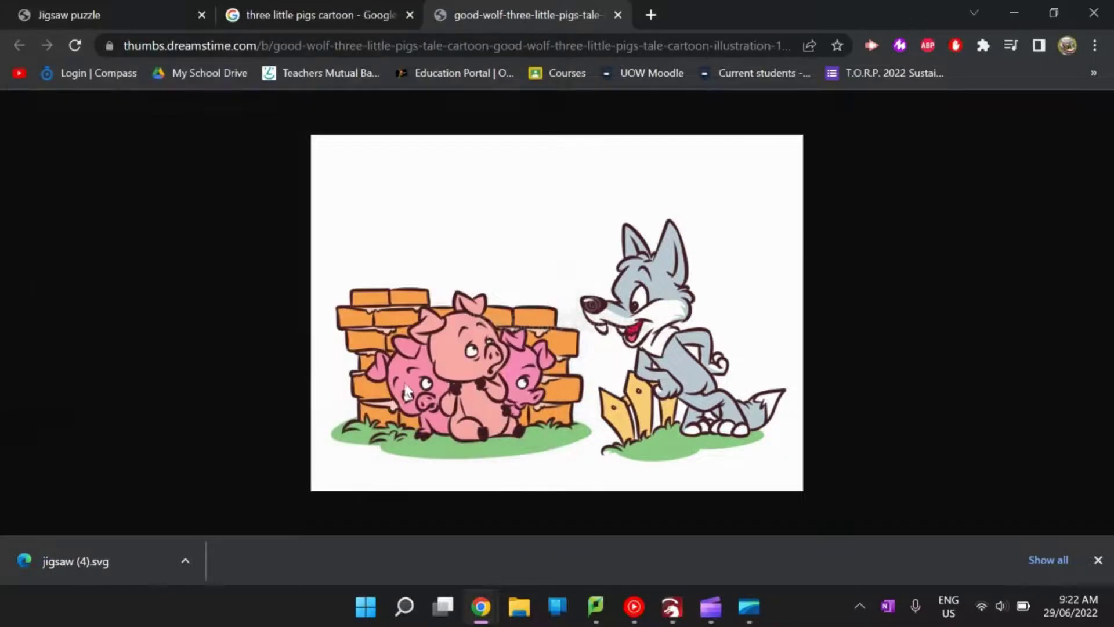
Switch to LightBurn and import the saved pigs-and-wolf picture from the Desktop.
mouse_move(480, 607)
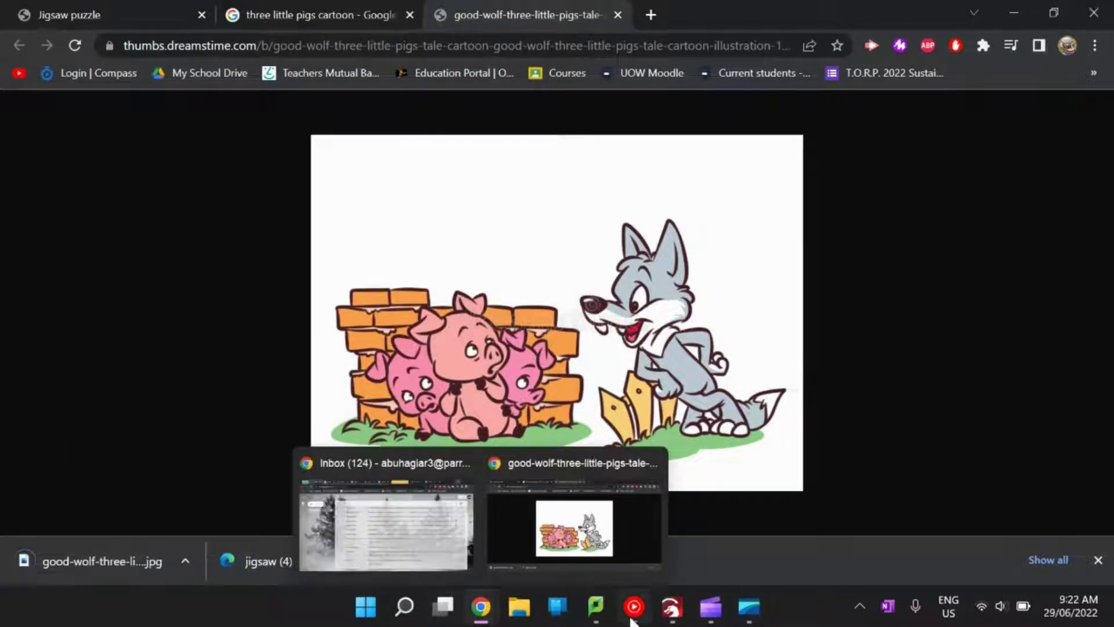
click(672, 607)
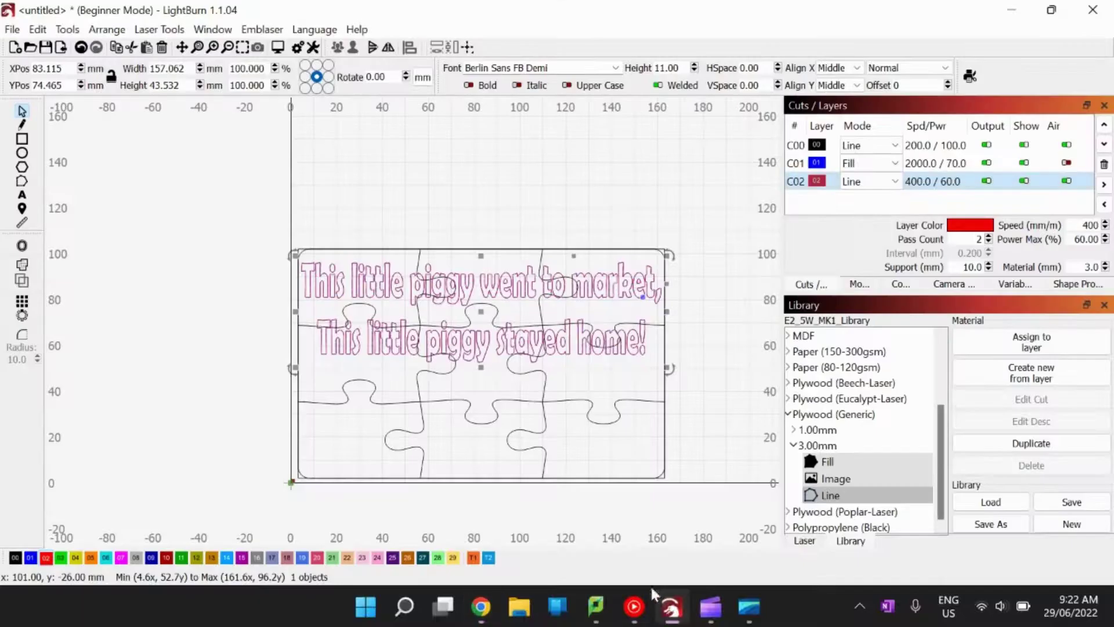
click(17, 34)
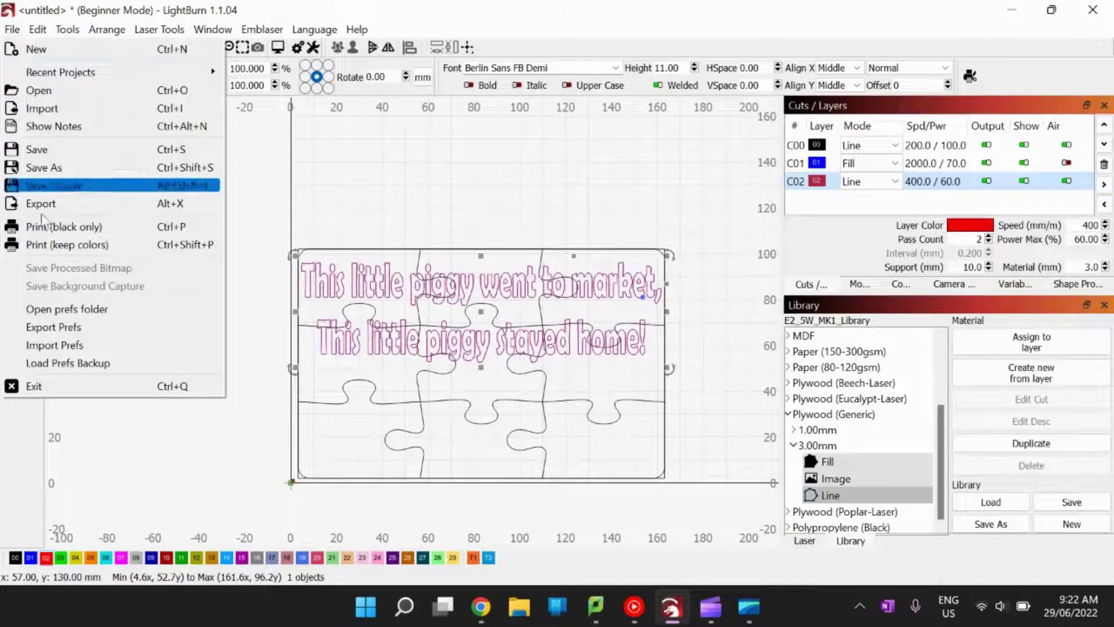
click(42, 119)
scroll(113, 221, up, 5)
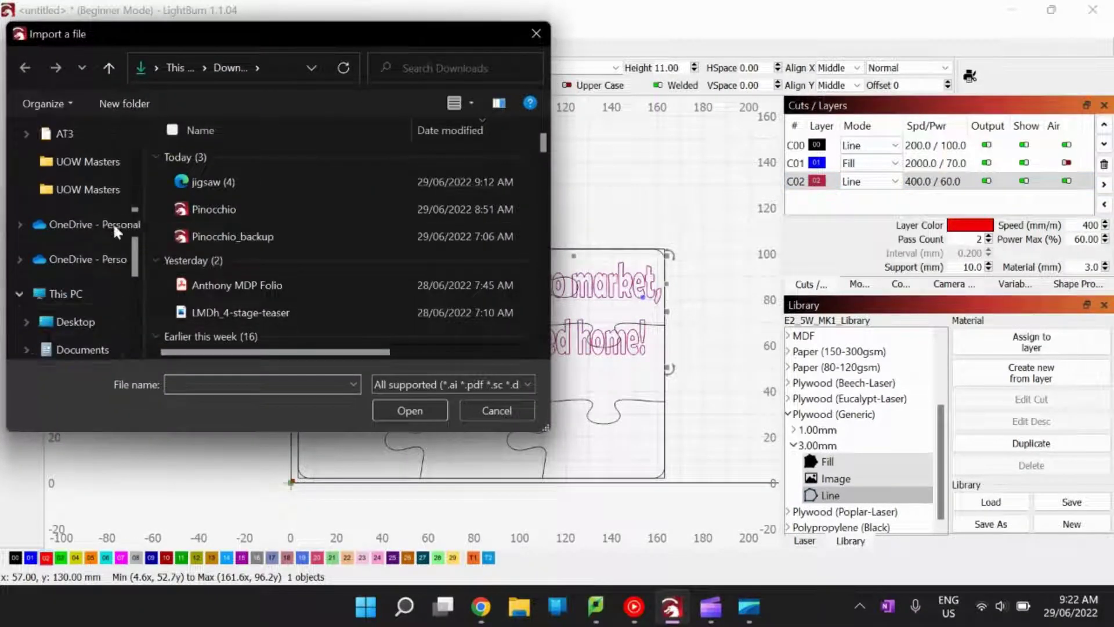
scroll(57, 191, up, 2)
click(67, 168)
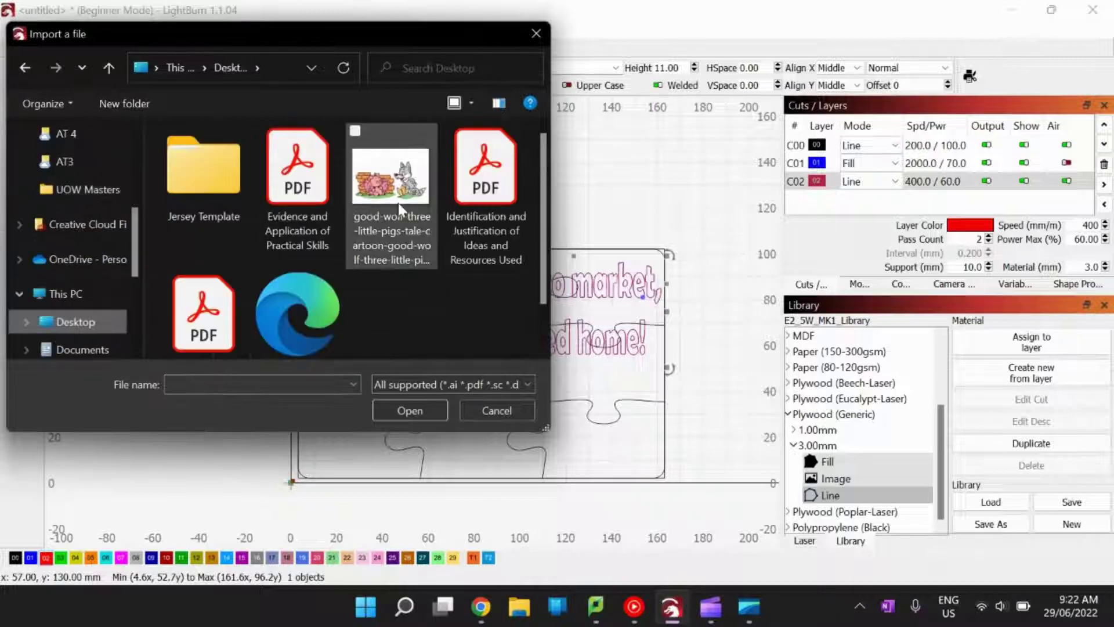
double_click(384, 187)
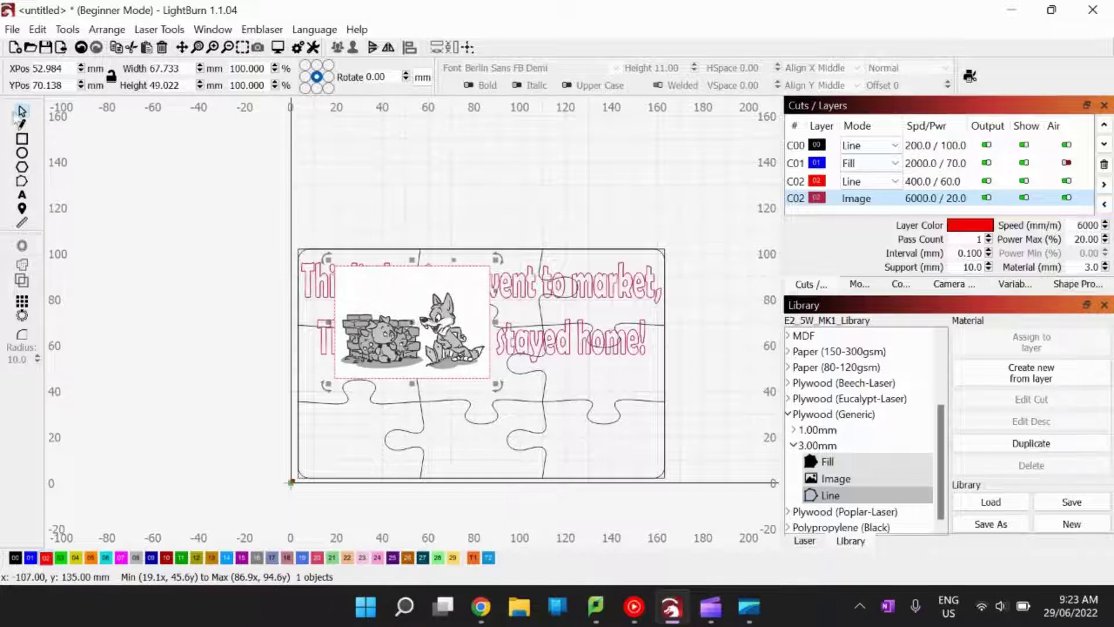
Enlarge the picture to about 156 x 98 mm and place it over the jigsaw with its centre at about X 82.8, Y 43.5 mm.
drag(379, 294, 550, 388)
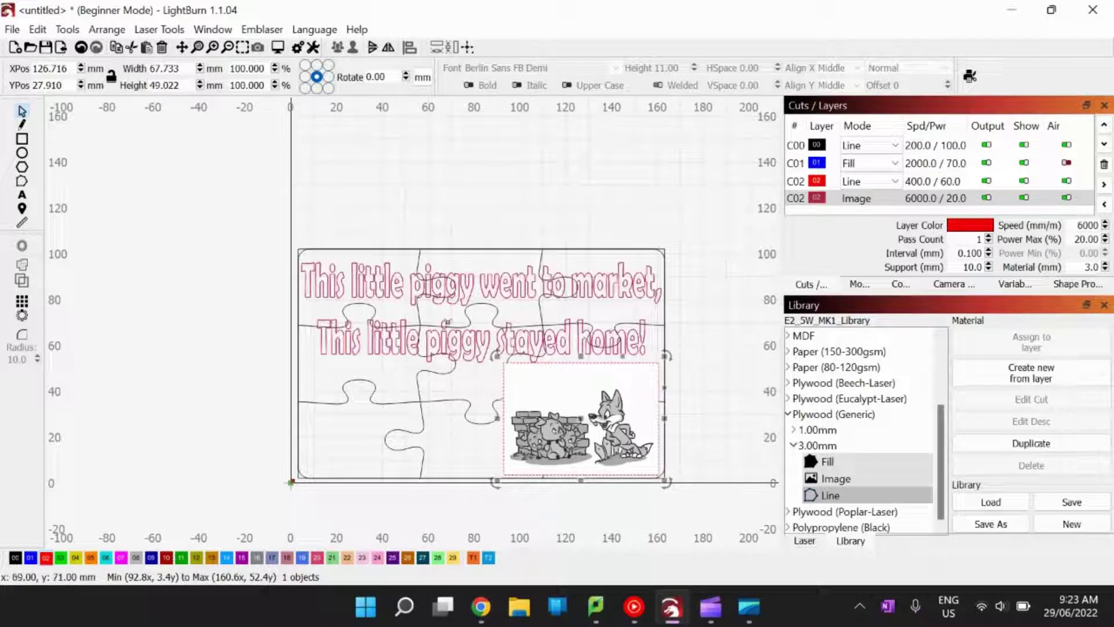
drag(494, 355, 293, 241)
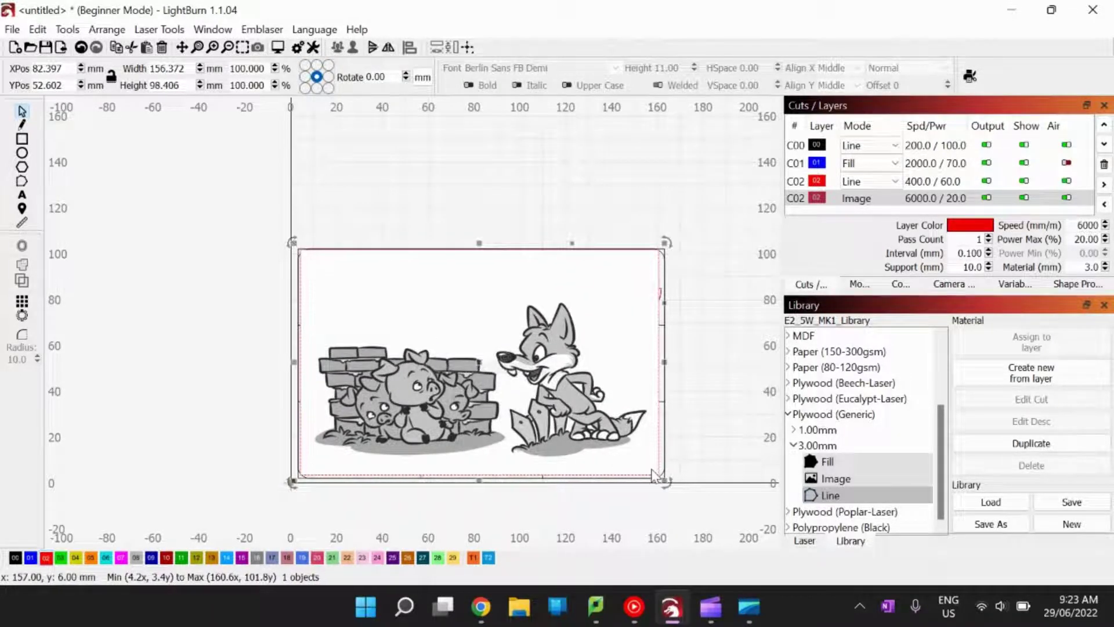
drag(550, 372, 549, 393)
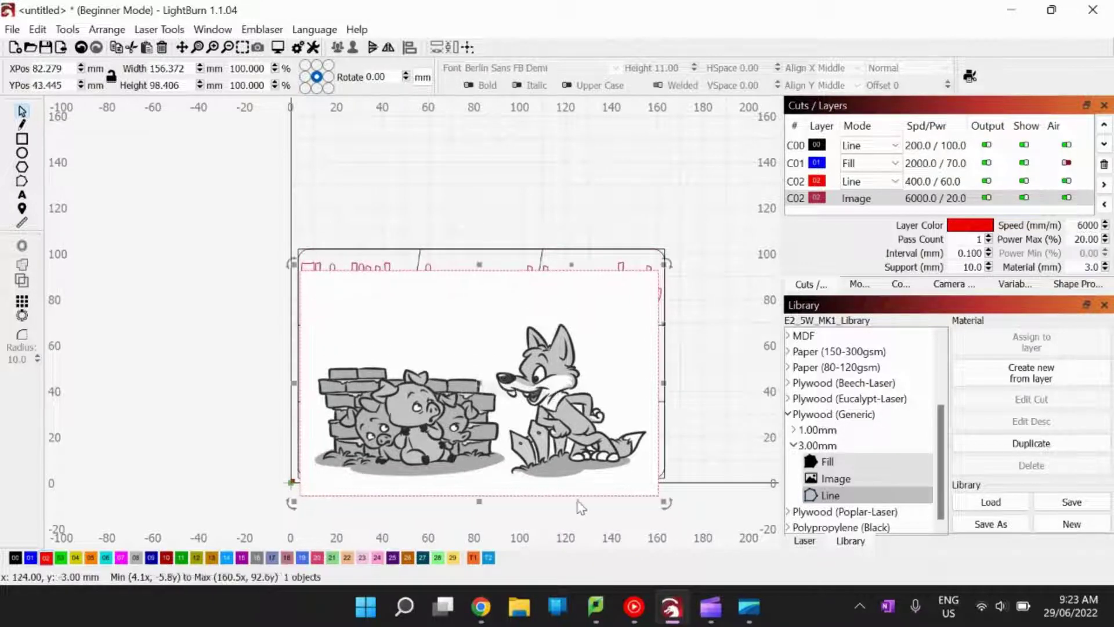
drag(577, 454, 578, 455)
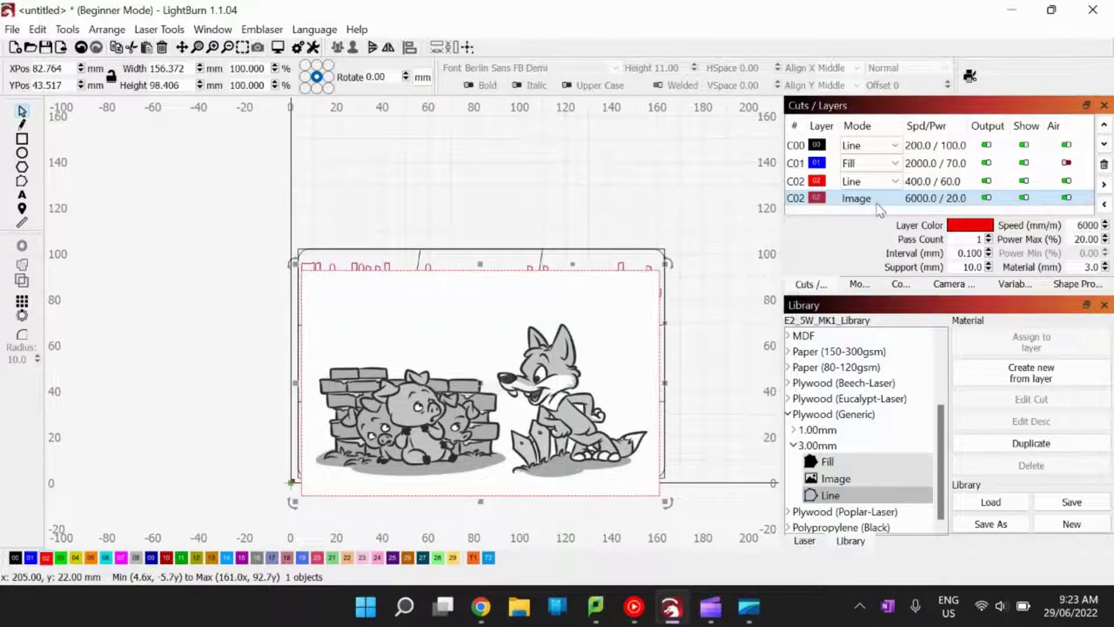
Move the C02 Image layer to the start of the cut order and assign it the Plywood (Generic) 3.00mm Image preset.
drag(858, 199, 869, 148)
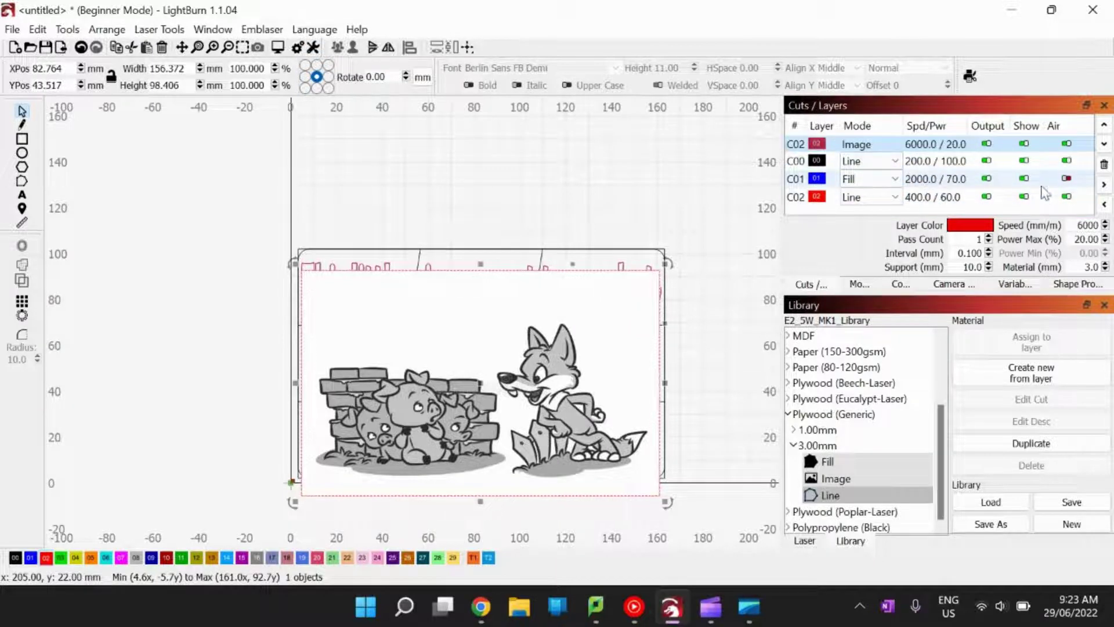
click(689, 312)
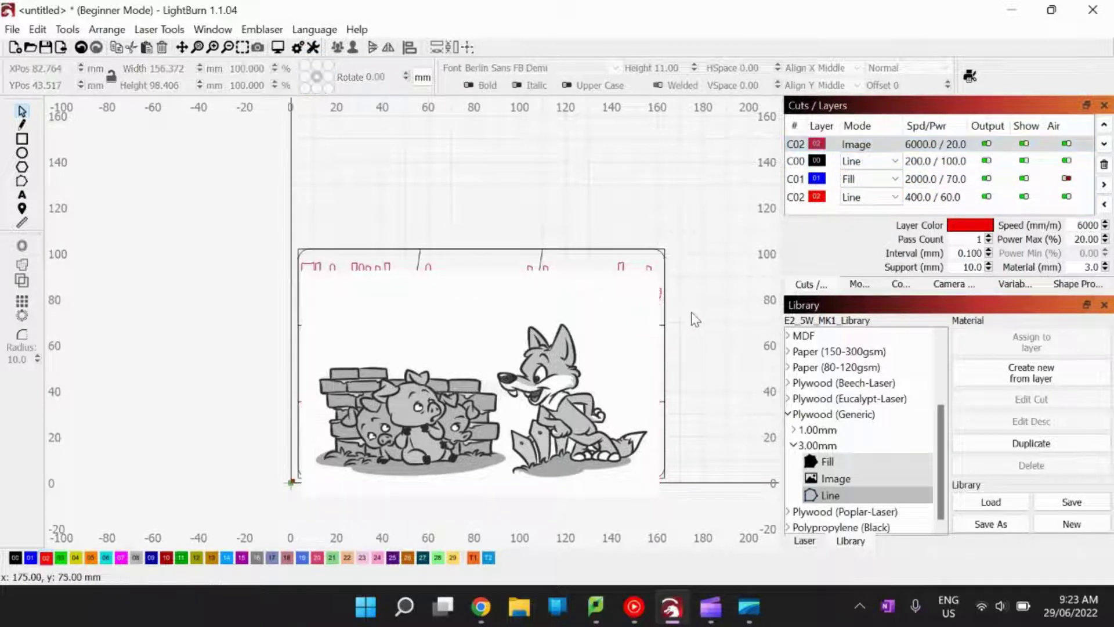
click(511, 319)
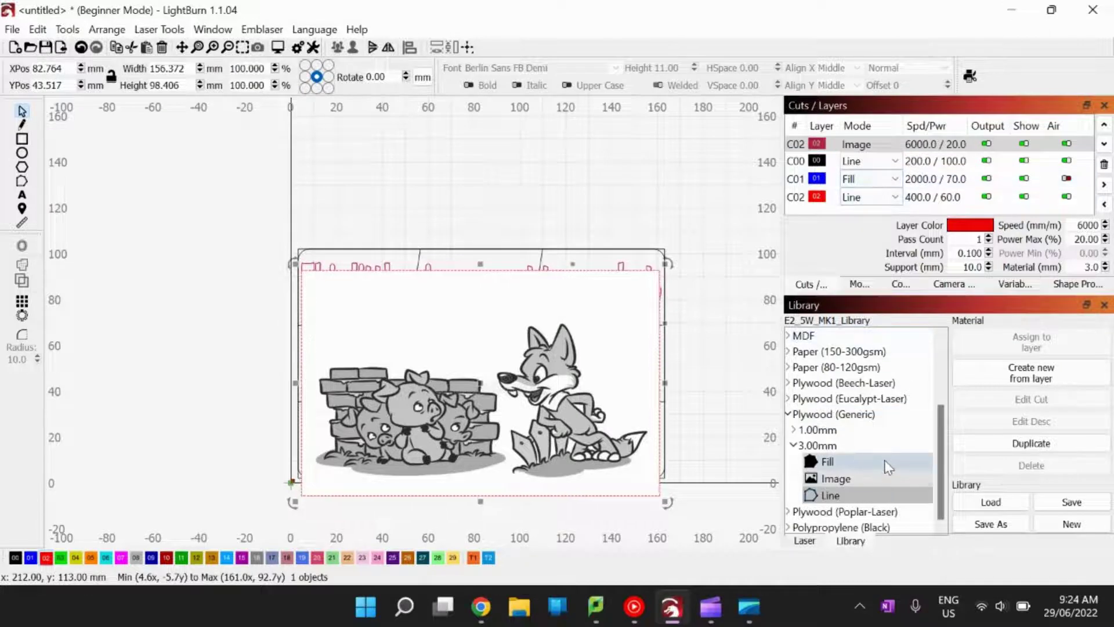
click(851, 478)
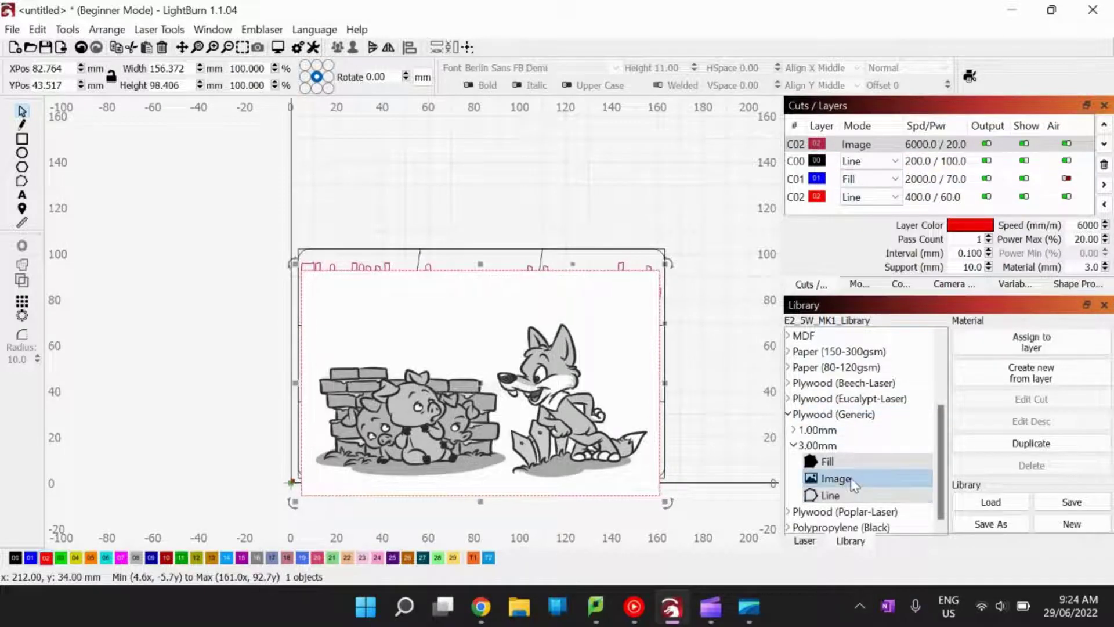
click(1027, 342)
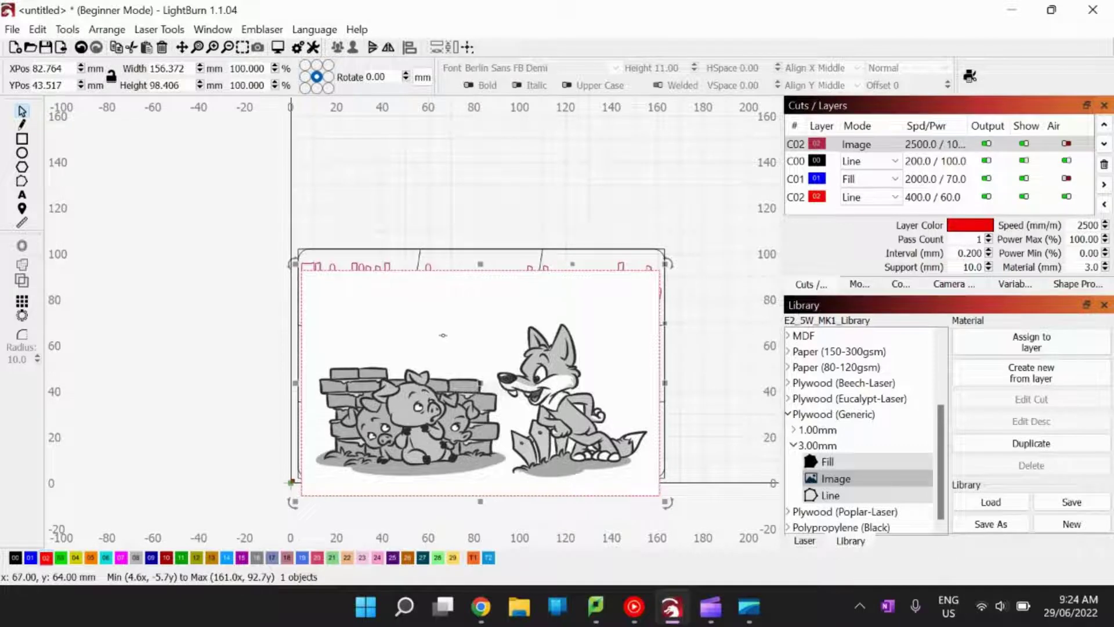
Shrink the pigs-and-wolf picture to about 79 x 50 mm and place it below the text with its centre at about X 83.5, Y 26.5 mm.
drag(444, 335, 441, 334)
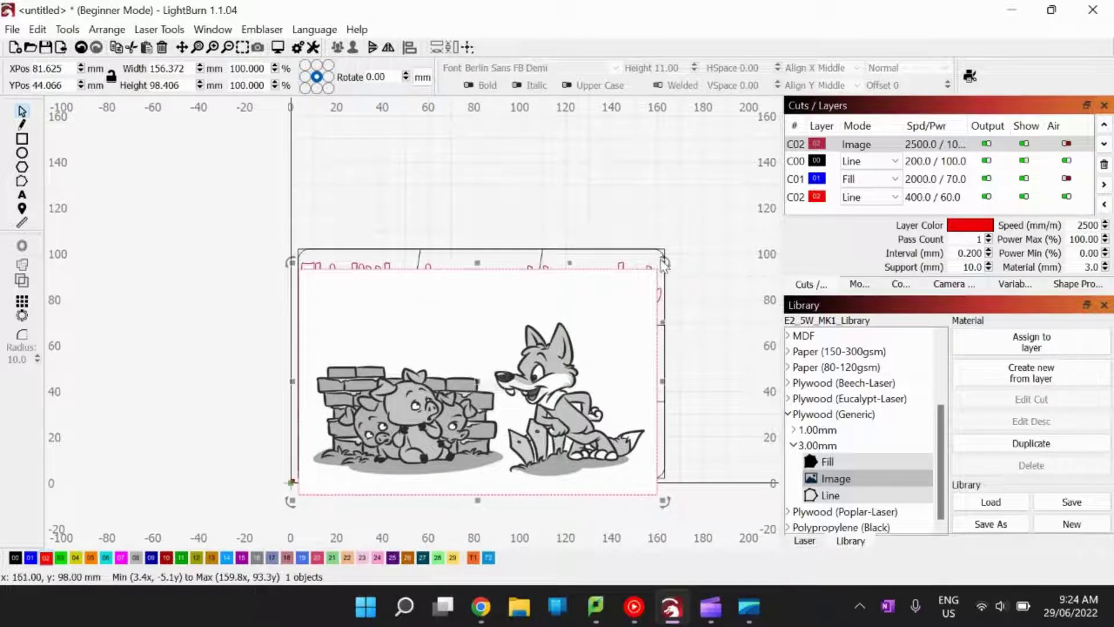
drag(665, 262, 496, 370)
drag(451, 421, 521, 411)
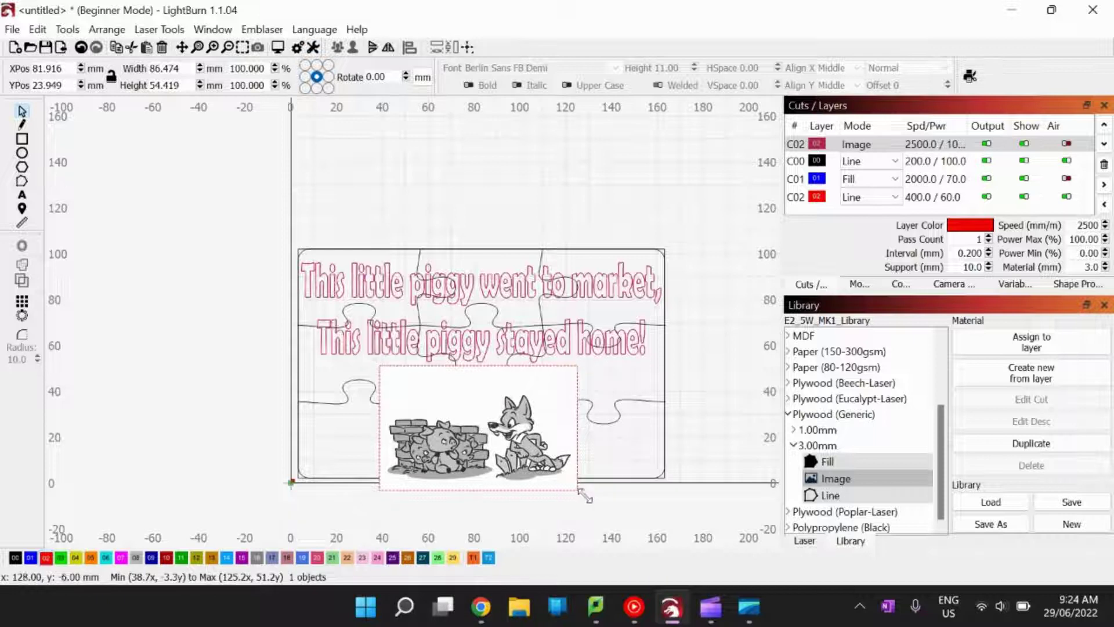
drag(585, 498, 545, 457)
click(743, 425)
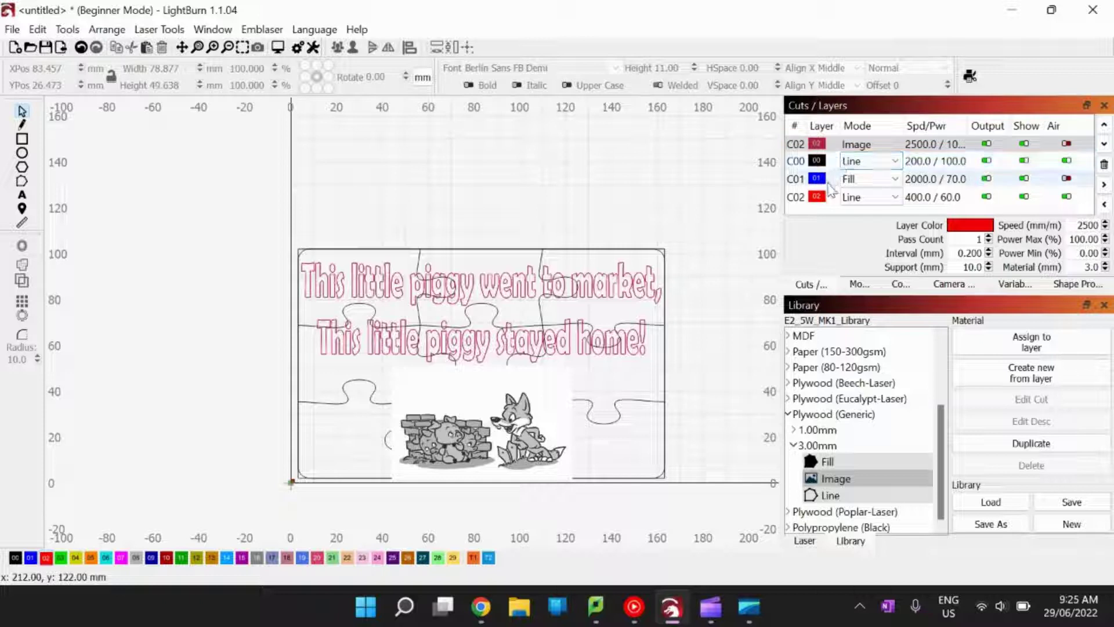
Reorder the cut layers after the image to C01 Fill, C02 Line and C00 Line, so the jigsaw outline cuts last.
drag(837, 181, 837, 160)
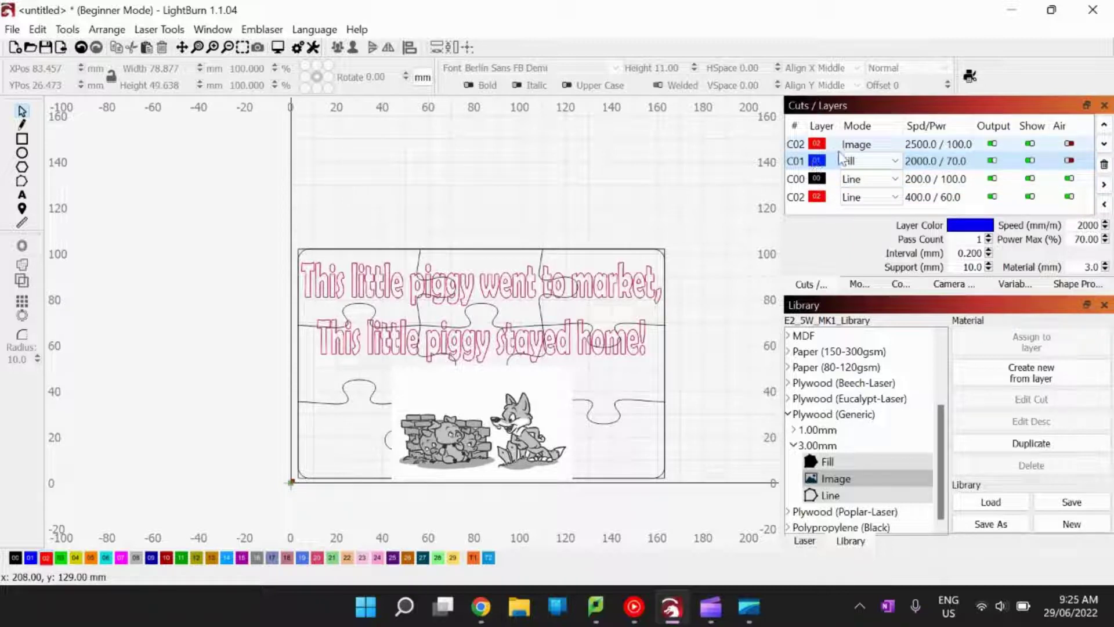
click(841, 160)
drag(831, 203, 830, 179)
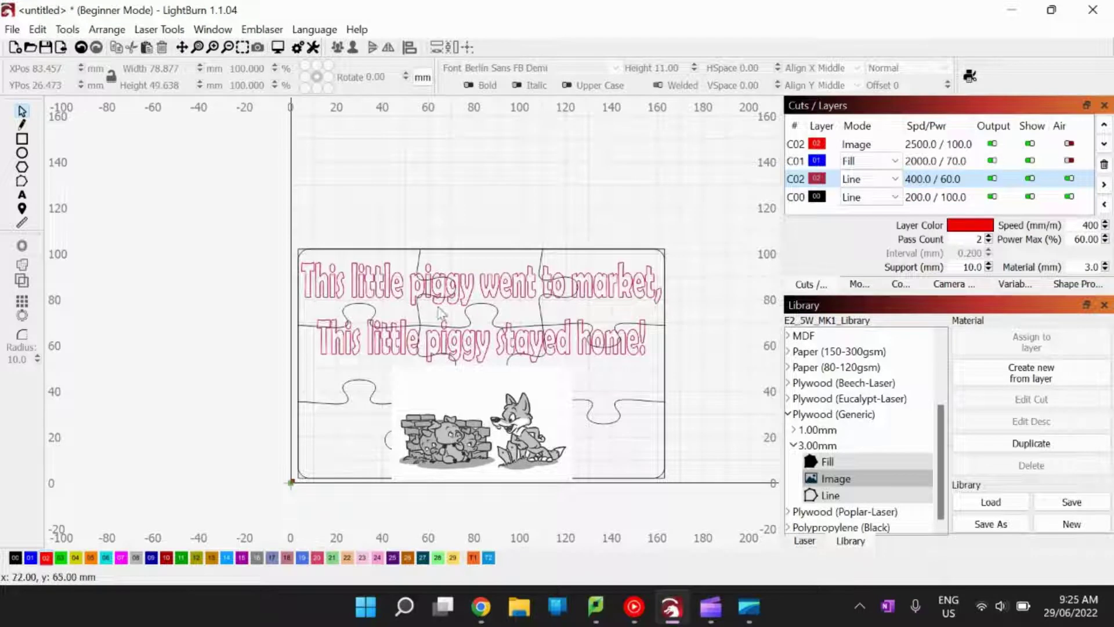
key(Down)
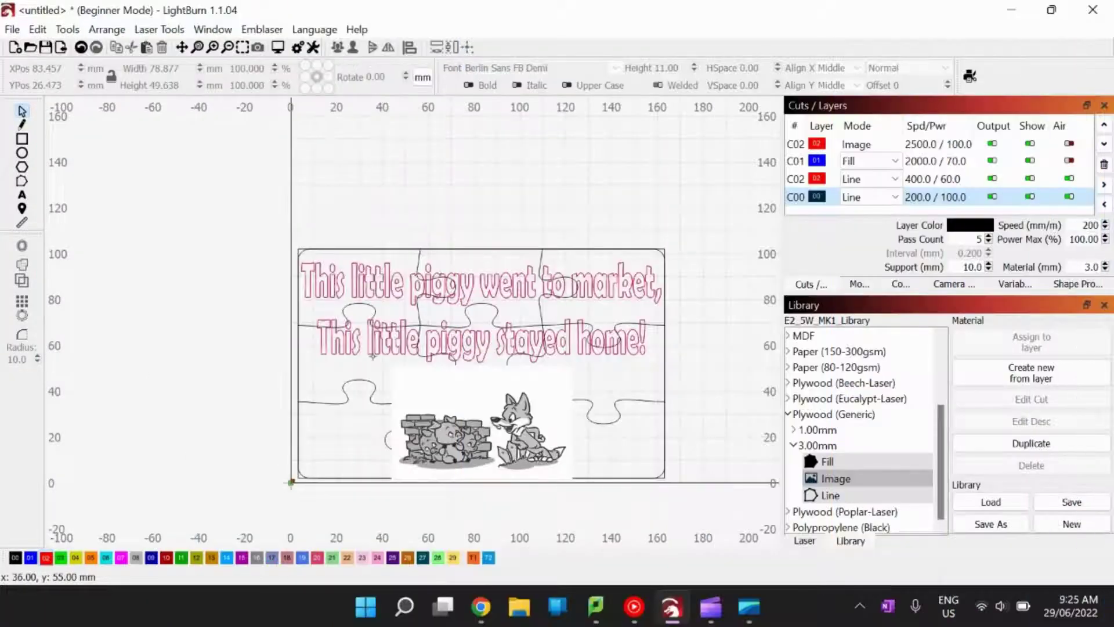
Preview the laser job and scrub through its timeline from start to end to check the engraving and cutting order.
click(278, 51)
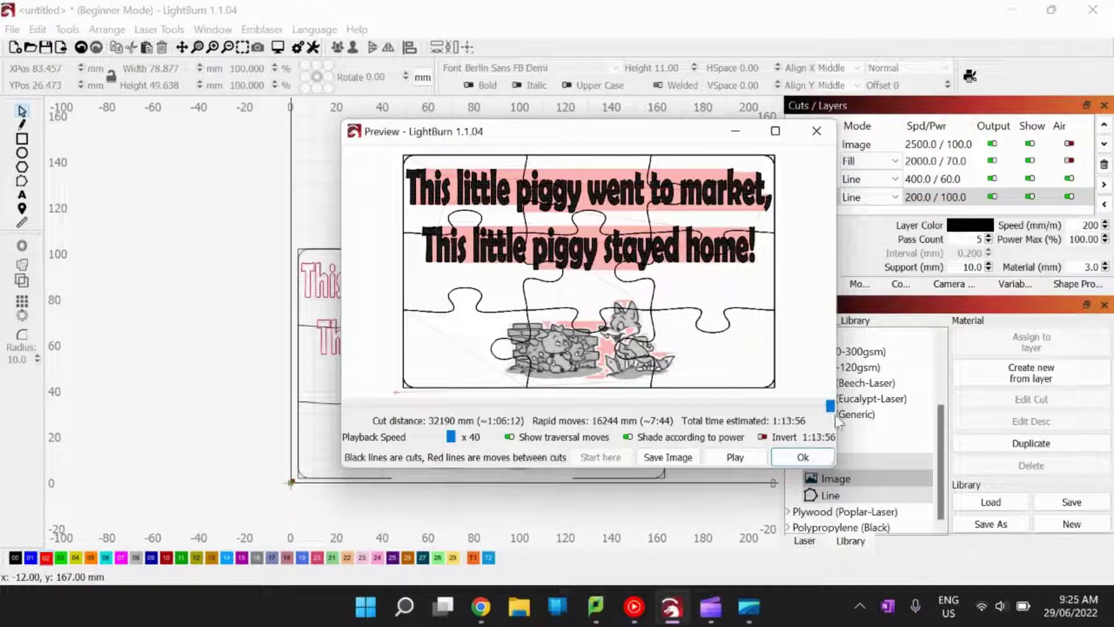
drag(834, 409, 334, 399)
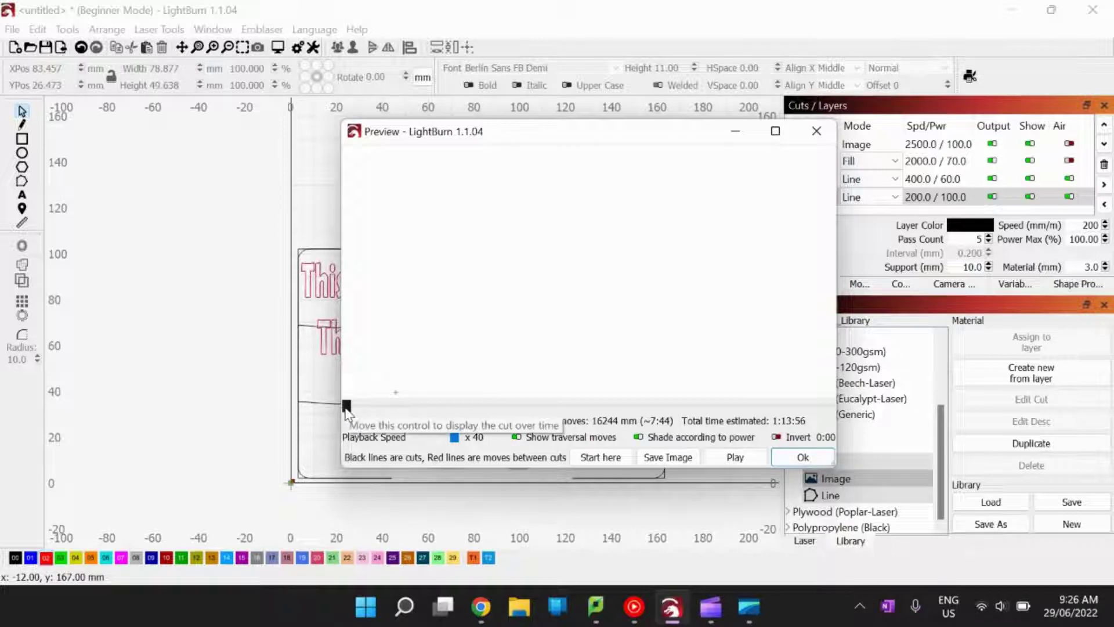
mouse_move(345, 411)
mouse_down()
mouse_move(476, 413)
mouse_move(561, 429)
mouse_move(513, 429)
mouse_move(534, 429)
mouse_up()
drag(540, 426, 841, 436)
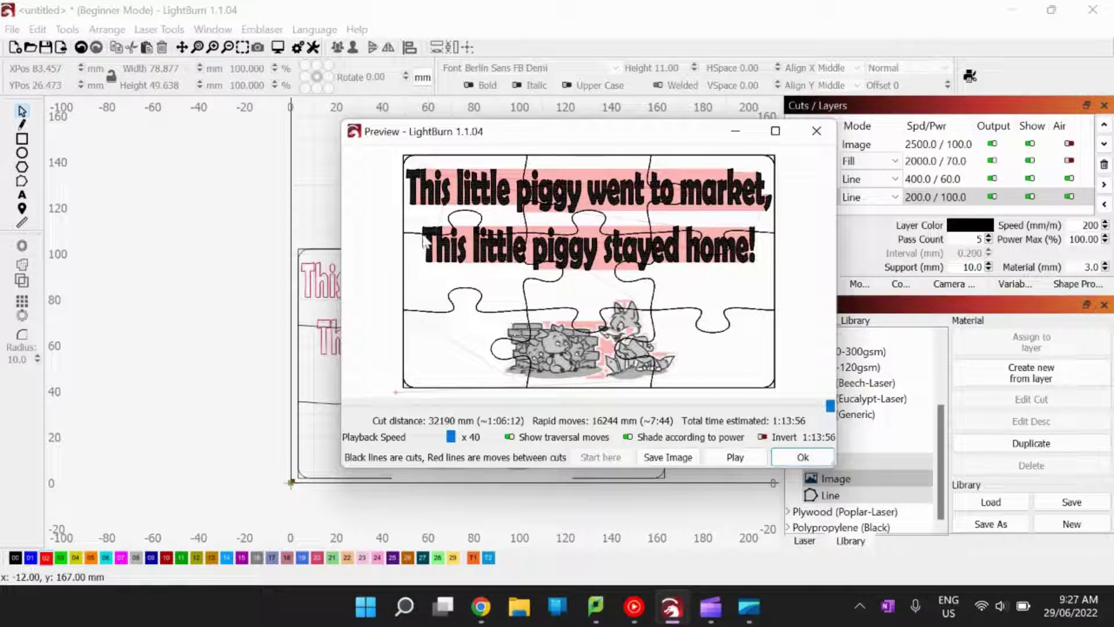
mouse_move(830, 408)
mouse_down()
mouse_move(324, 402)
mouse_move(485, 406)
mouse_move(633, 434)
mouse_move(833, 419)
mouse_up()
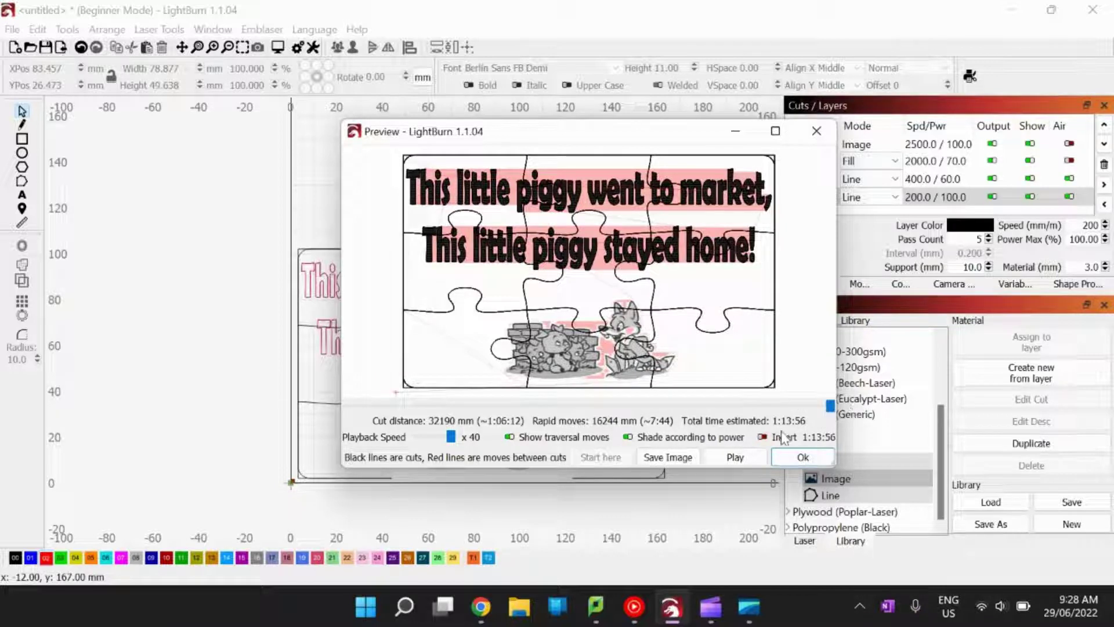